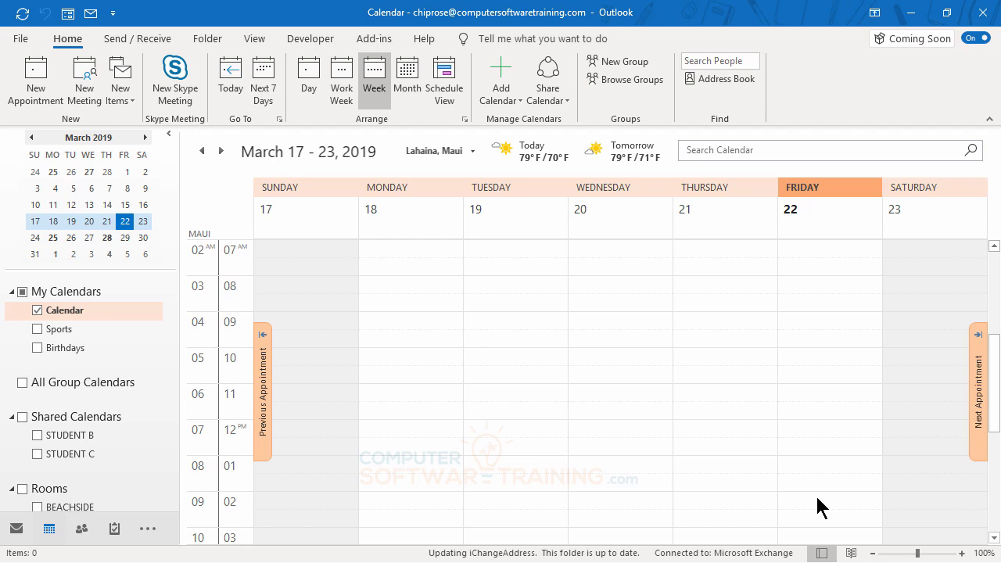
# Create a new appointment on Monday, March 25, 2019 at 10:00 AM titled "Take Spike to Vet"
pyautogui.click(222, 151)
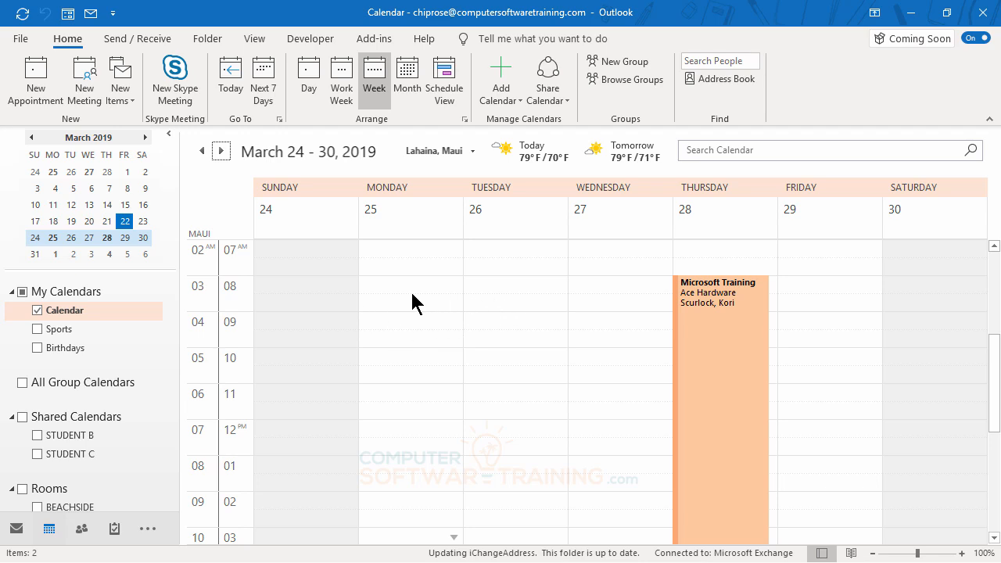
pyautogui.click(405, 359)
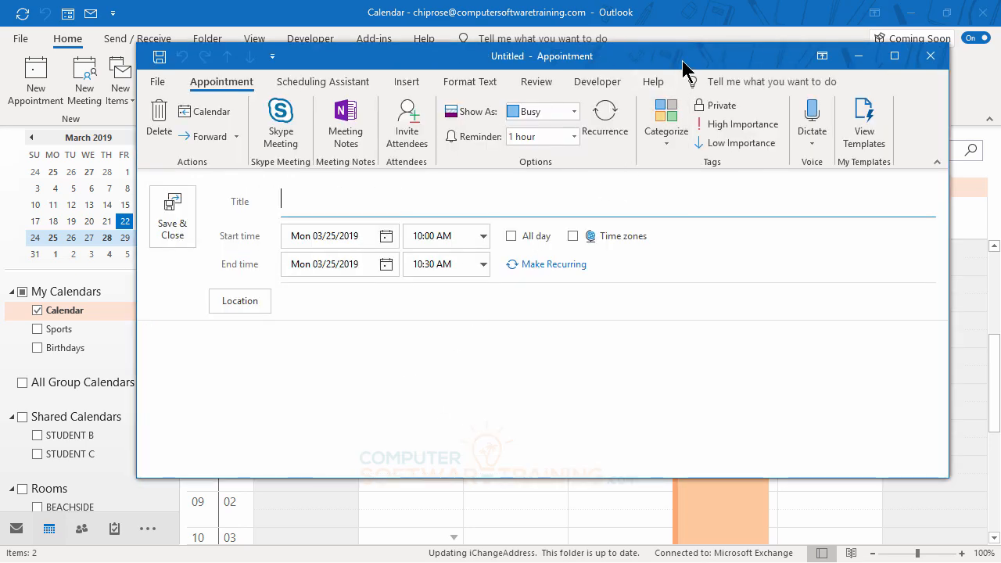
pyautogui.moveTo(682, 61); pyautogui.dragTo(660, 71)
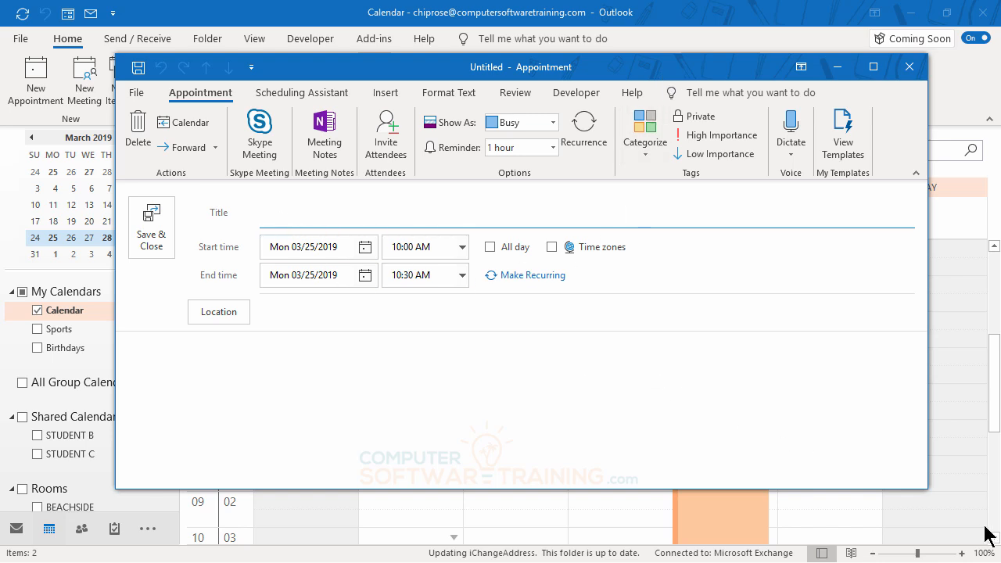
pyautogui.write('Take Spike to ')
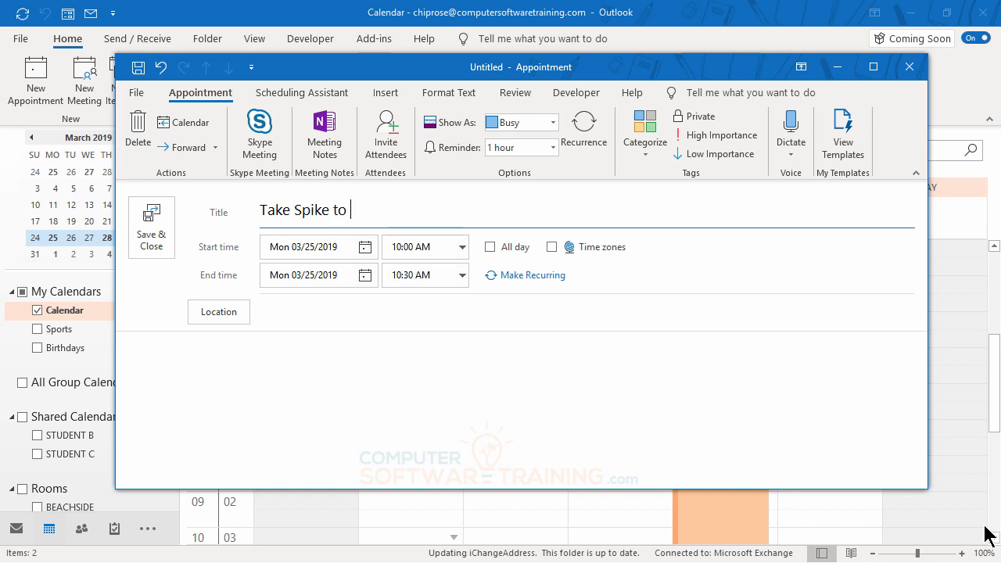
pyautogui.write('Vet')
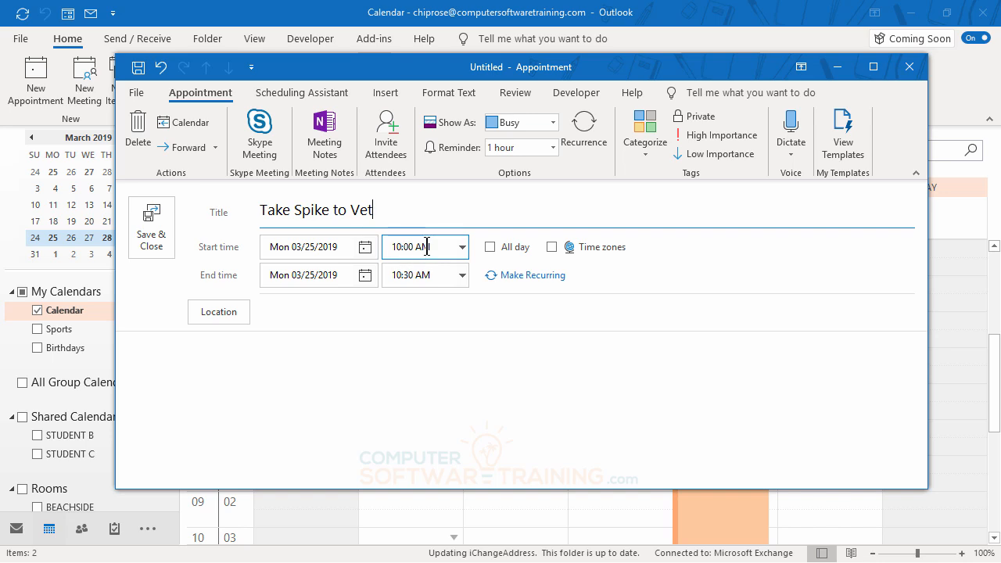
# Set the appointment's end time to 12:00 PM and enter the vet's name as the location
pyautogui.click(462, 276)
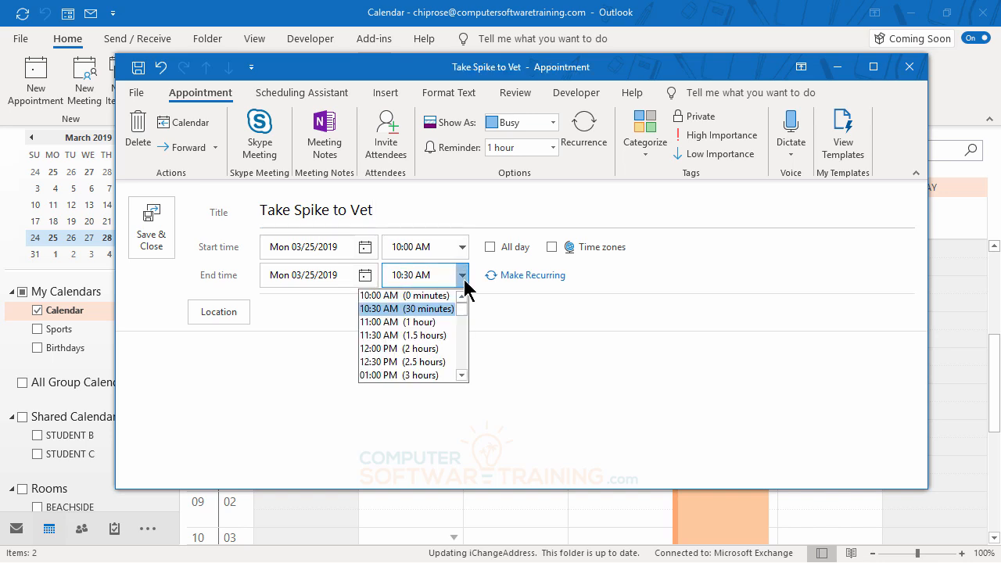
pyautogui.click(415, 349)
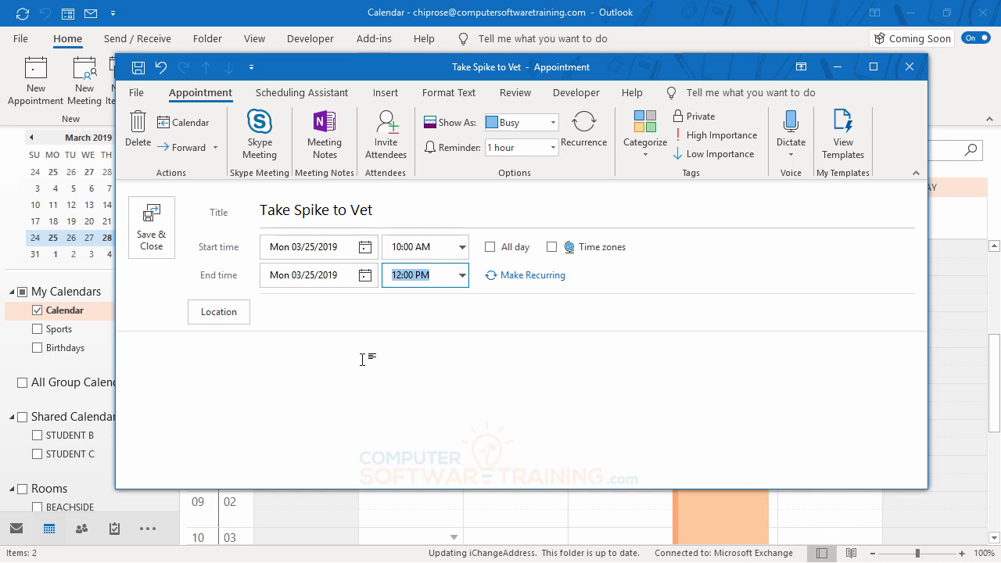
pyautogui.click(273, 311)
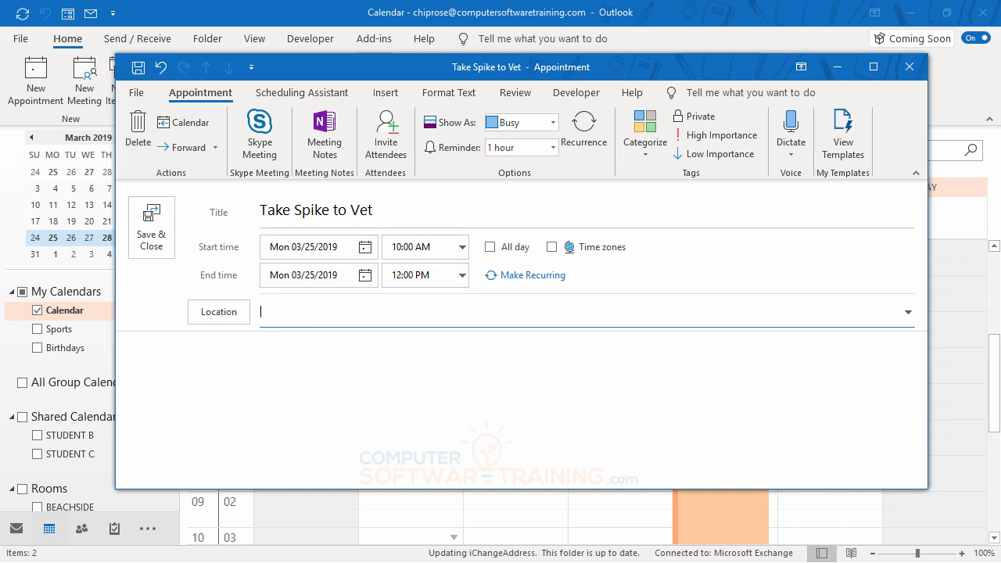
pyautogui.write('@ Dr. Chops')
# Fill the appointment's notes area with about two lines of random placeholder text
pyautogui.click(238, 359)
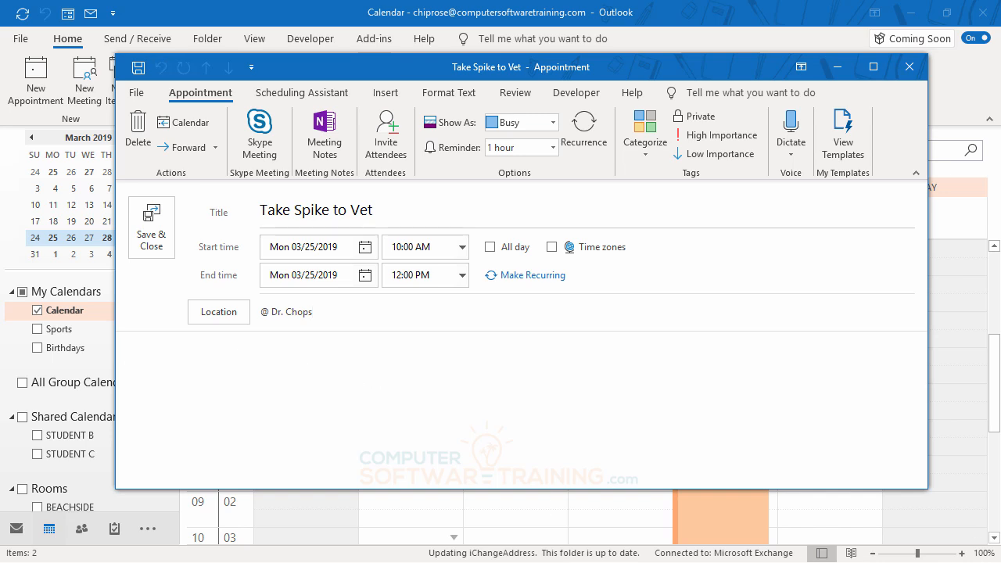
pyautogui.write('Dfksdlfjdslfjlsdkj flksdjlkfjsdkl')
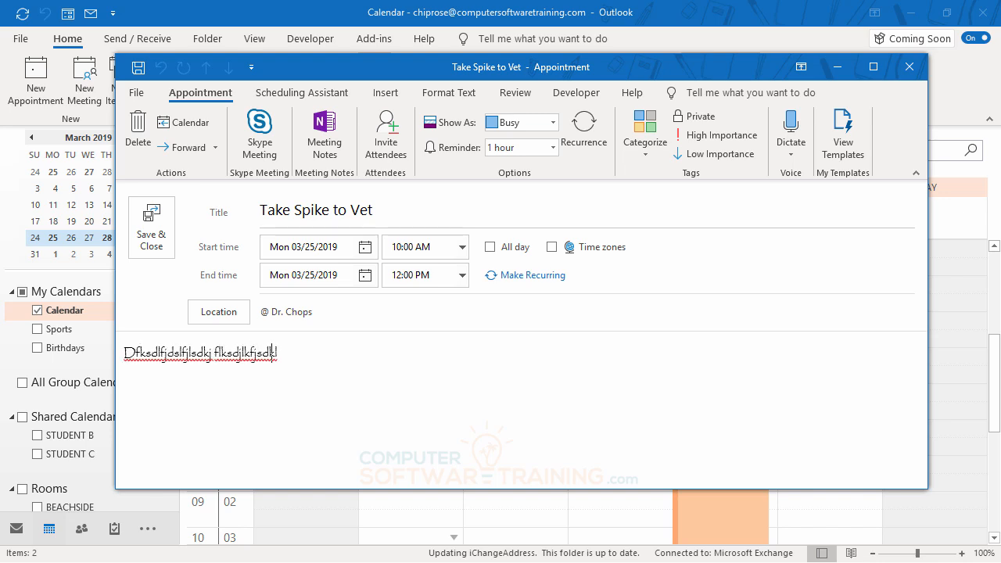
pyautogui.write('jf klsdjkfjsdklfj lskdjfkldsj lkfj sdlkjf klsdjfj dskjf sdkjfkldsj lkf')
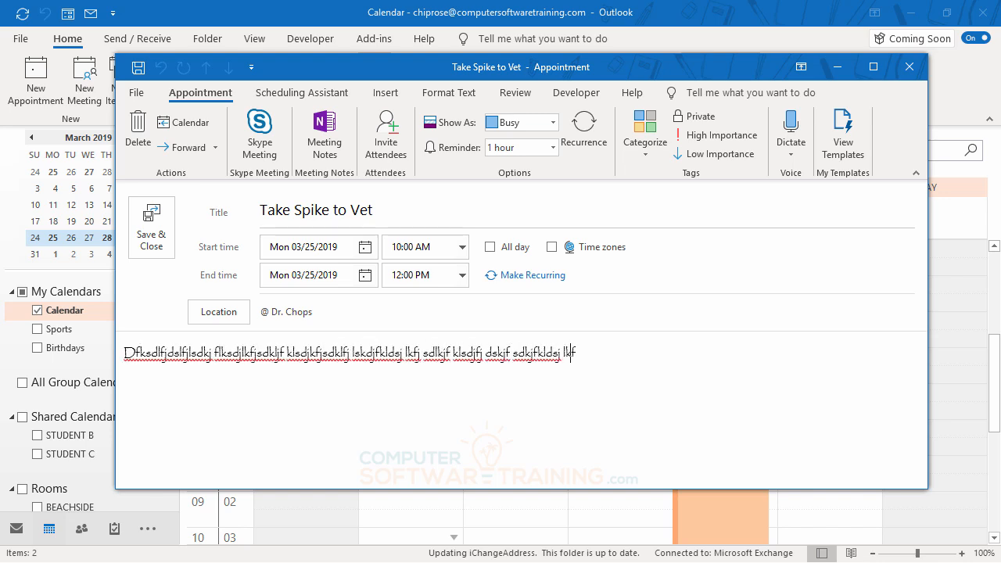
pyautogui.write('j sdkjf lksdjfjsdlkfj sdkljflk sd jflkjdskljf sdlkjfkdsjlkfj sdkjf')
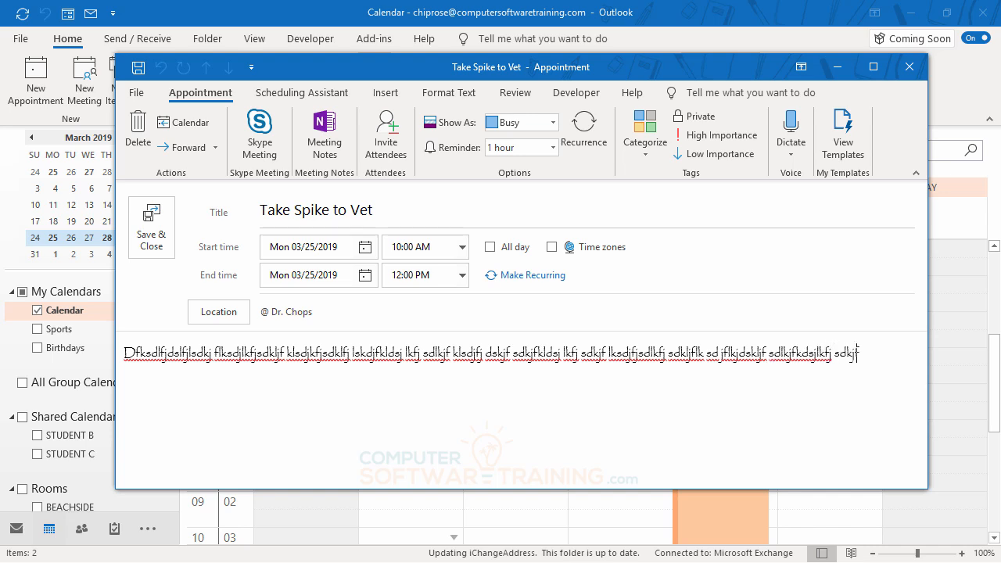
pyautogui.write('klsdjfkdsklfj dskjfdsjfkjds kfj dsjfksdjfdskfj sdlkjf k')
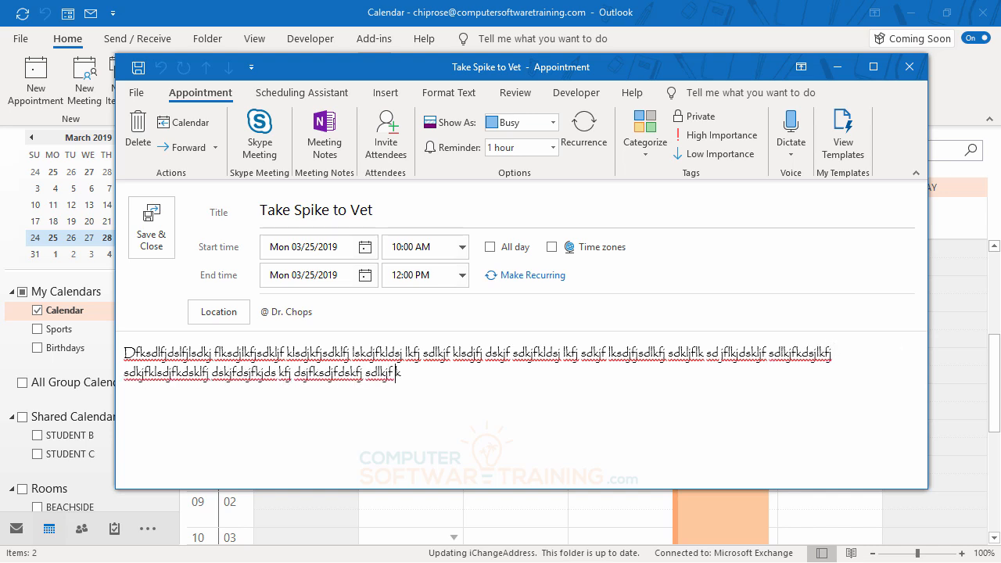
pyautogui.write('sdj fjsdkjf dskj fldsjfkjd skfj dslk fkdsj fksdjkfj dlskjf')
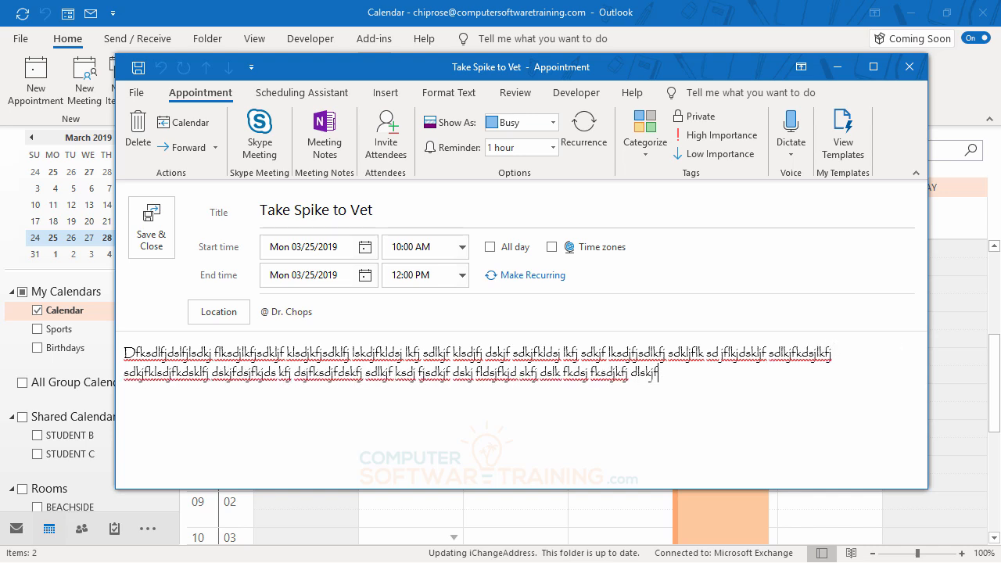
pyautogui.write('dsj f sdkjf dksjfdsjkfj sdkjfklsdjfkd sj lkfjlk fj')
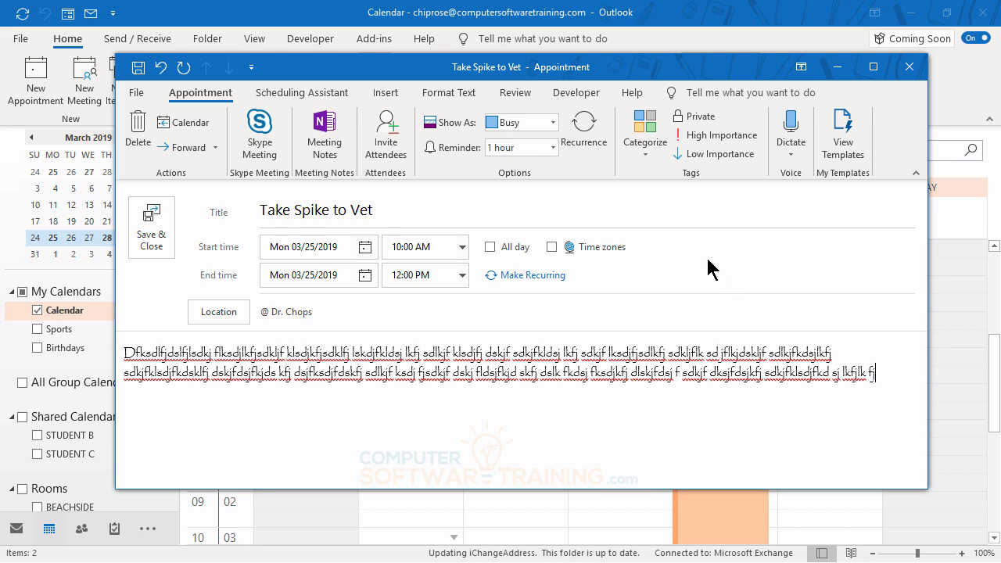
# Mark the vet appointment as private, and save and close it
pyautogui.click(693, 122)
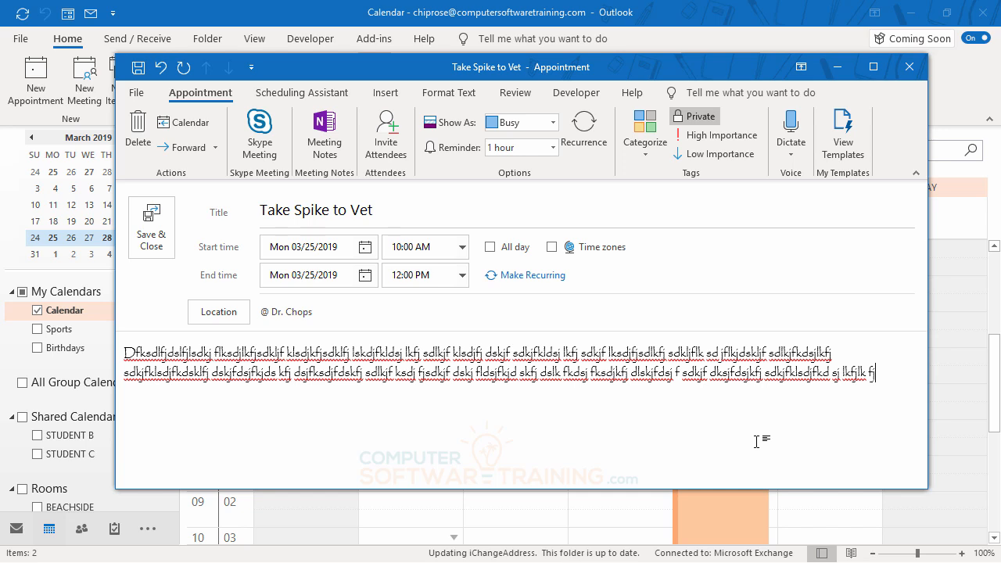
pyautogui.click(152, 234)
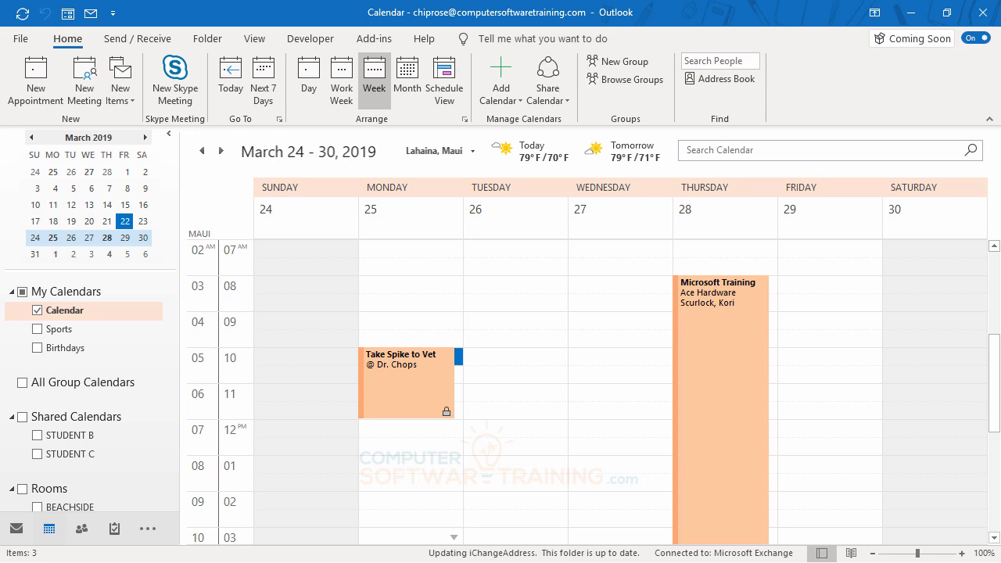
# Try moving the vet appointment to Tuesday, March 26 at 9:00 AM, and put it back on Monday at 10:00 AM
pyautogui.moveTo(400, 391)
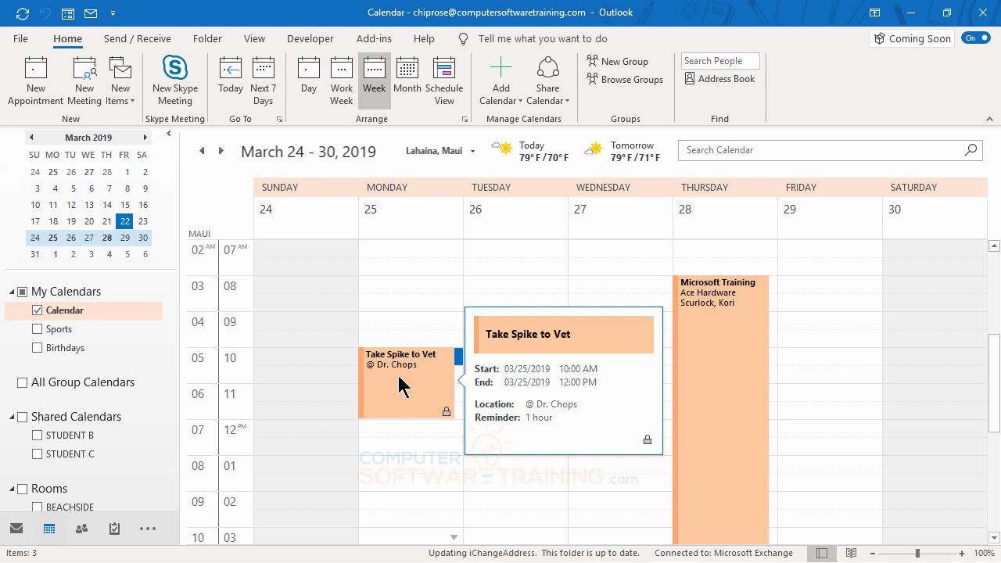
pyautogui.click(399, 386)
pyautogui.moveTo(400, 386); pyautogui.dragTo(507, 321)
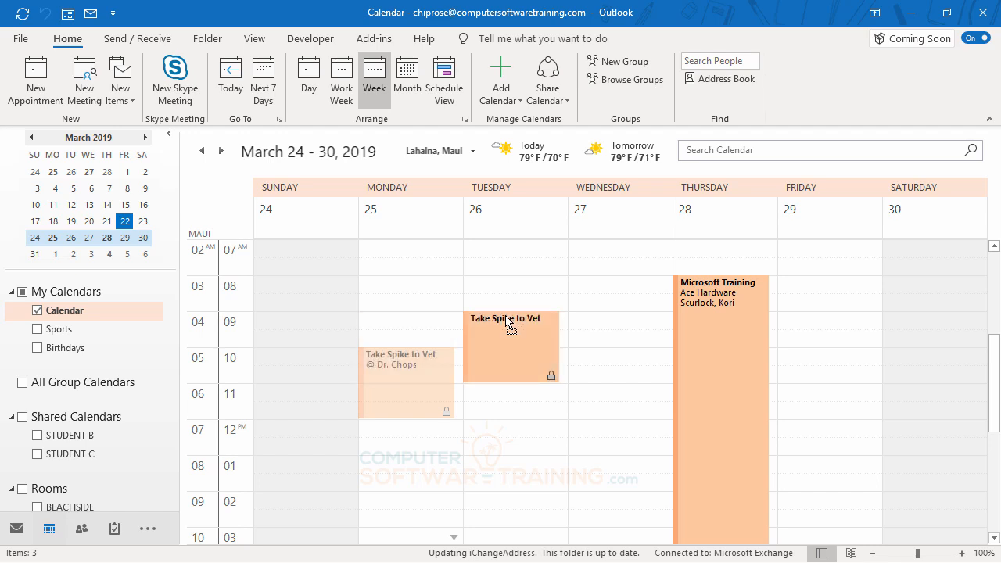
pyautogui.moveTo(507, 320); pyautogui.dragTo(437, 346)
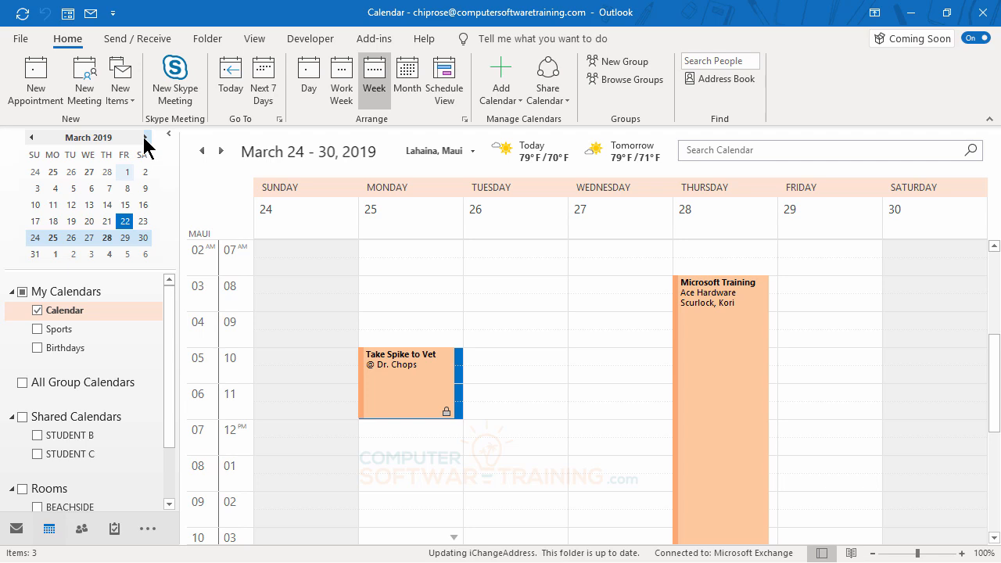
# Move the vet appointment to Wednesday, April 3, 2019 using the date navigator
pyautogui.click(404, 391)
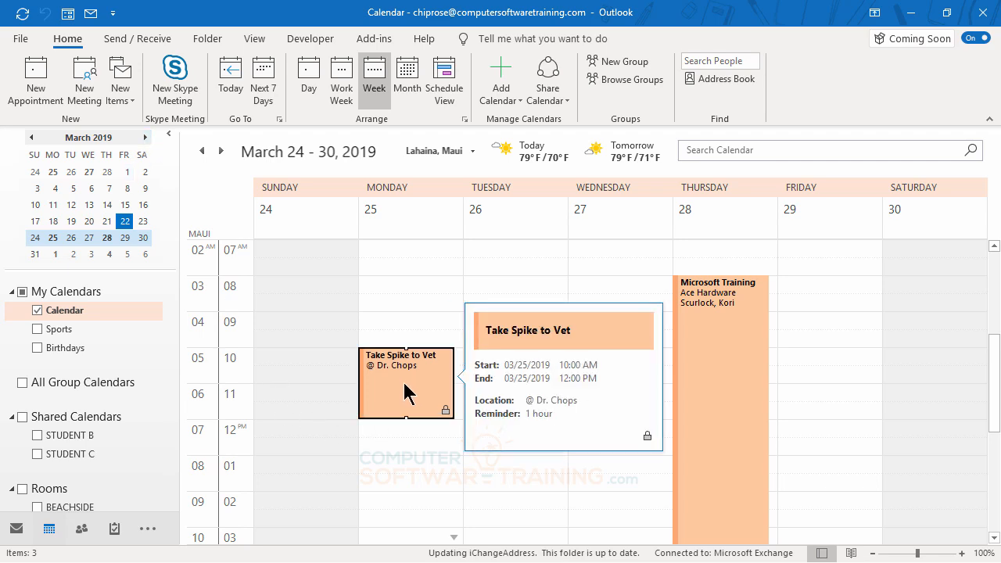
pyautogui.moveTo(405, 391); pyautogui.dragTo(91, 228)
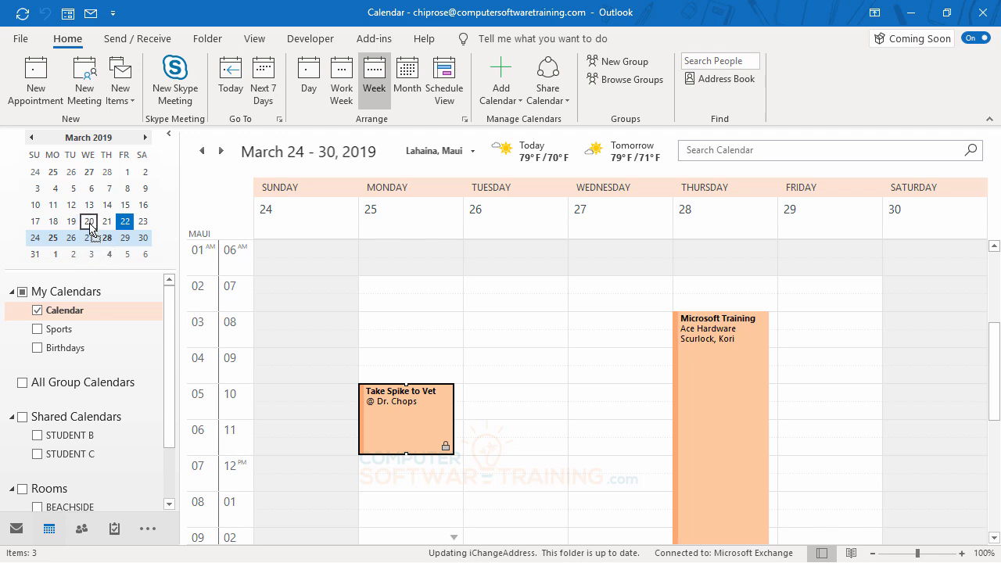
pyautogui.moveTo(92, 228); pyautogui.dragTo(92, 258)
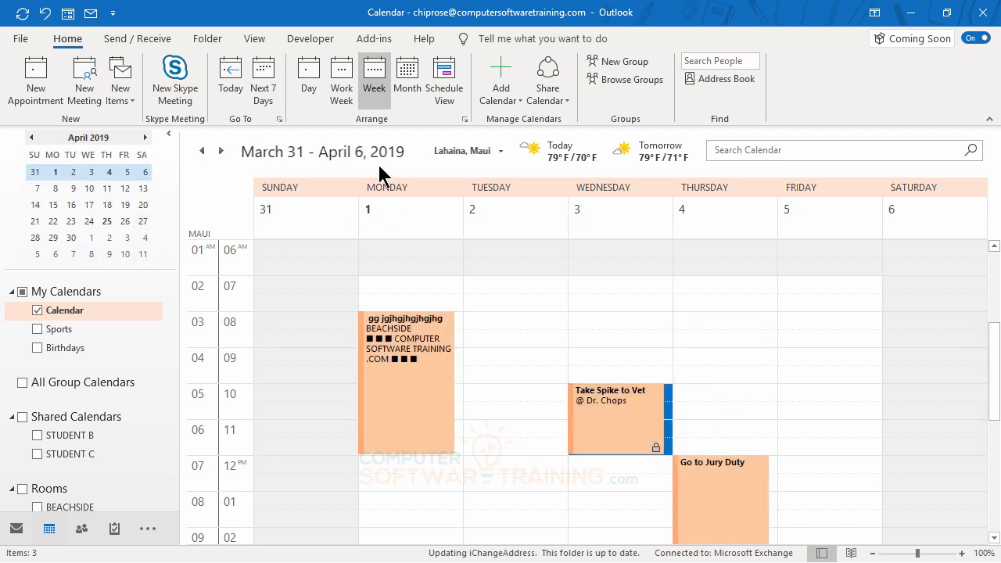
# Move the vet appointment to Tuesday, April 30, 2019 and deselect it
pyautogui.moveTo(611, 413)
pyautogui.click(615, 432)
pyautogui.moveTo(615, 433); pyautogui.dragTo(72, 243)
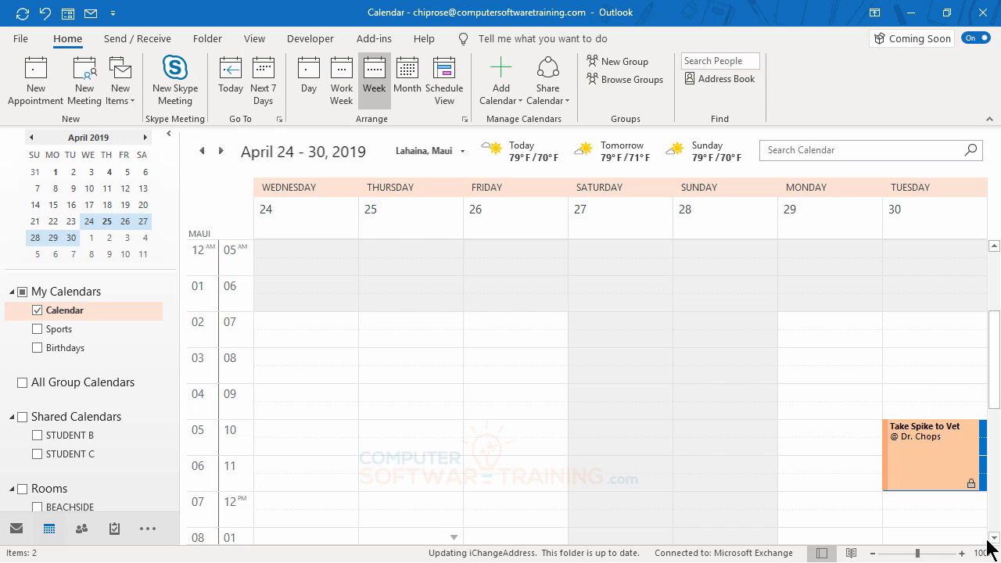
pyautogui.click(446, 387)
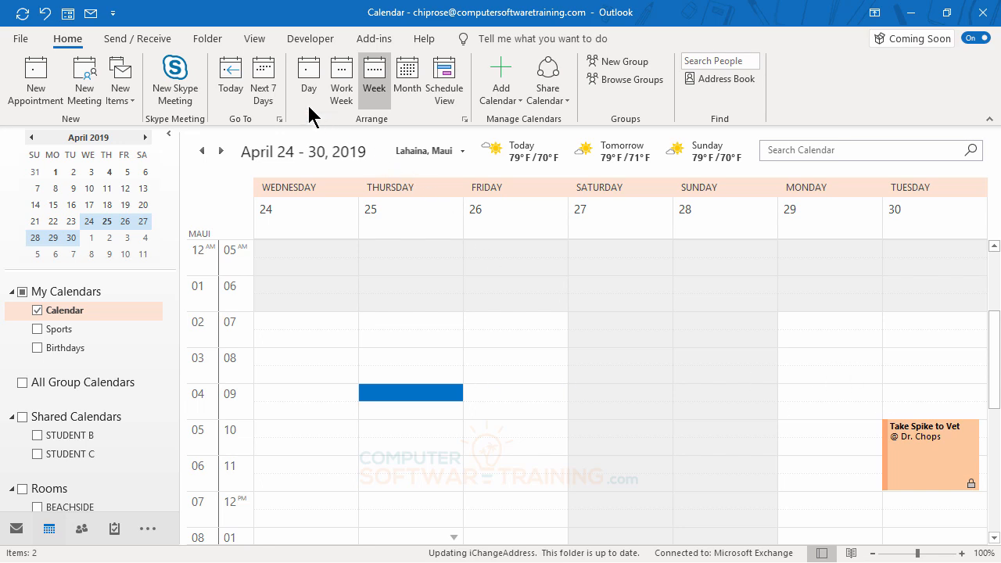
# Browse the calendar in the next 7 days, work week (March 25–29, 2019) and full week views
pyautogui.click(263, 93)
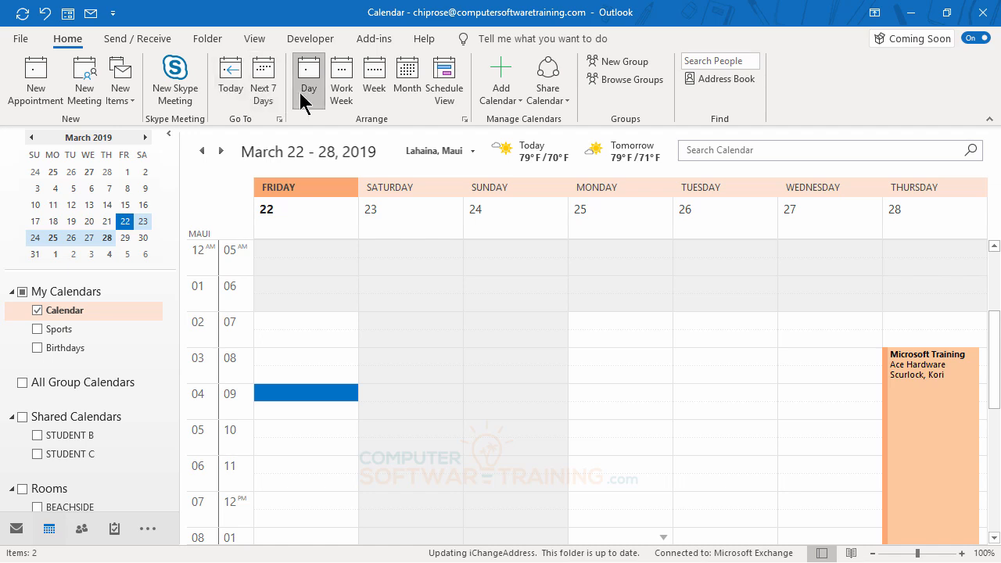
pyautogui.click(340, 88)
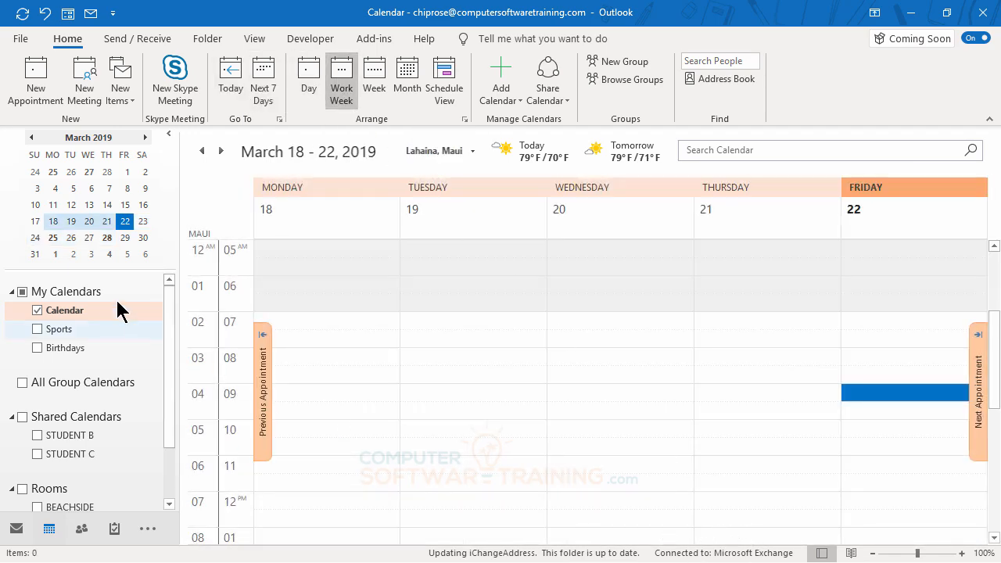
pyautogui.click(105, 238)
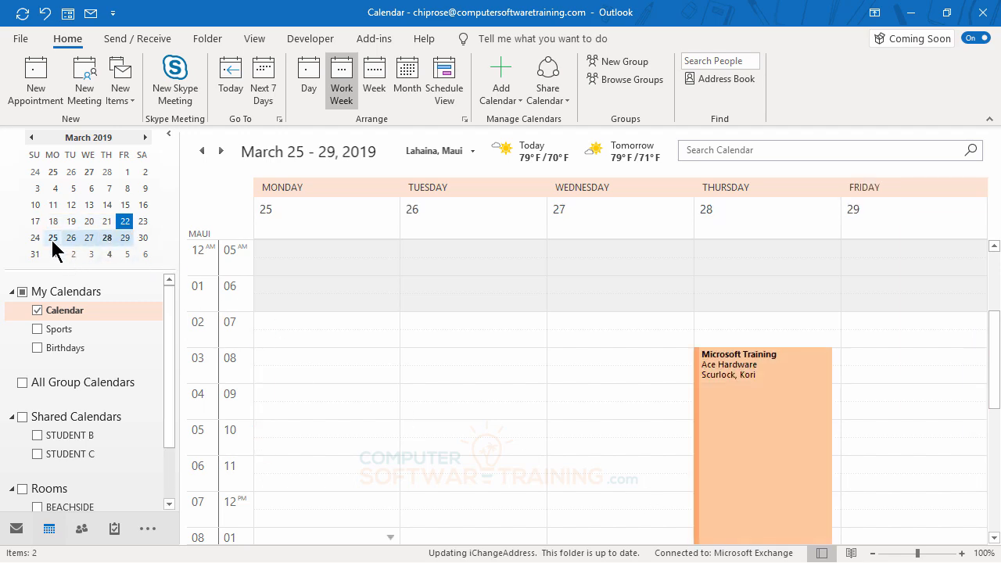
pyautogui.scroll(-5, 398, 414)
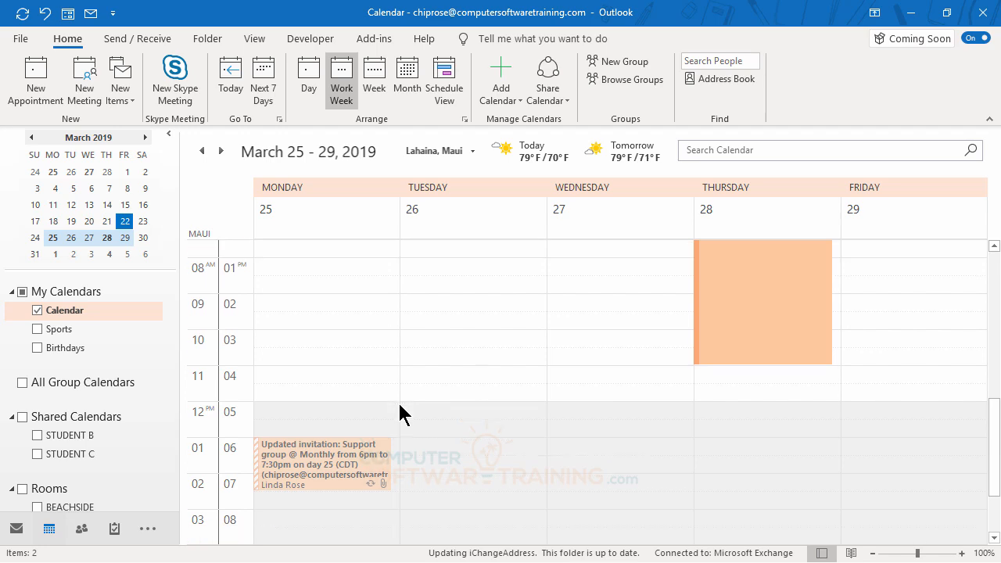
pyautogui.scroll(7, 400, 413)
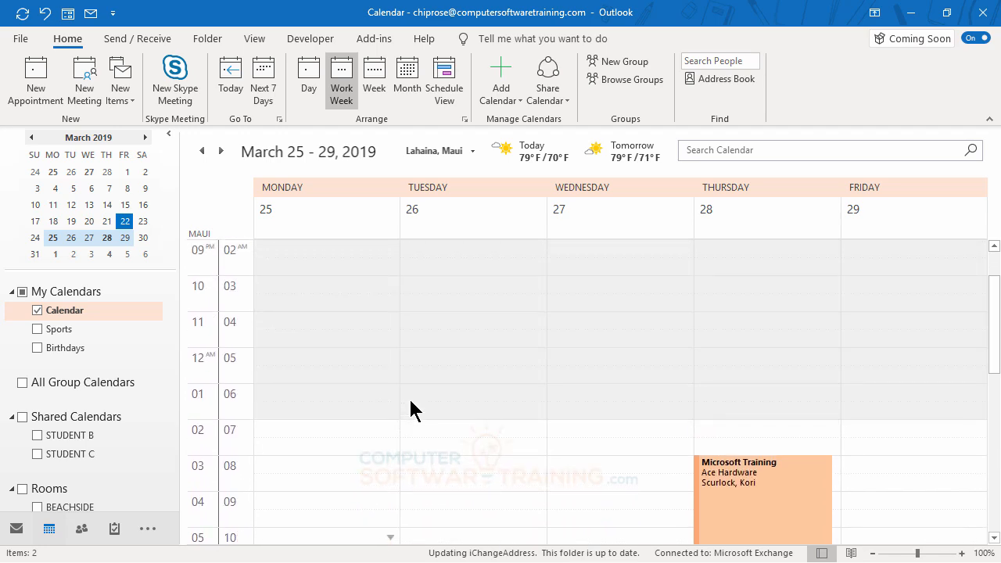
pyautogui.click(374, 93)
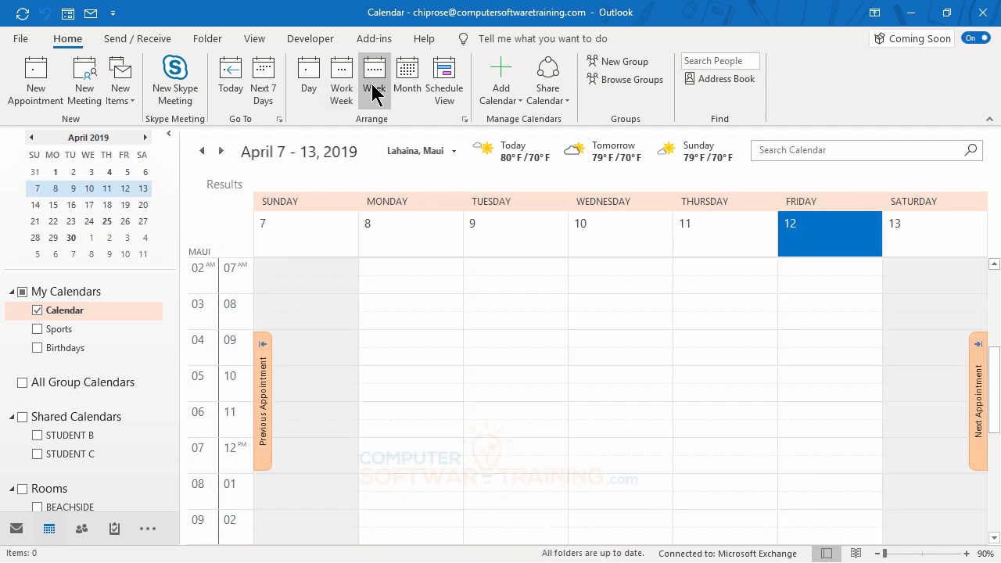
# Move the vet appointment to Monday, April 29, 2019 in the month view, and return to the week view
pyautogui.click(412, 93)
pyautogui.scroll(-1, 625, 438)
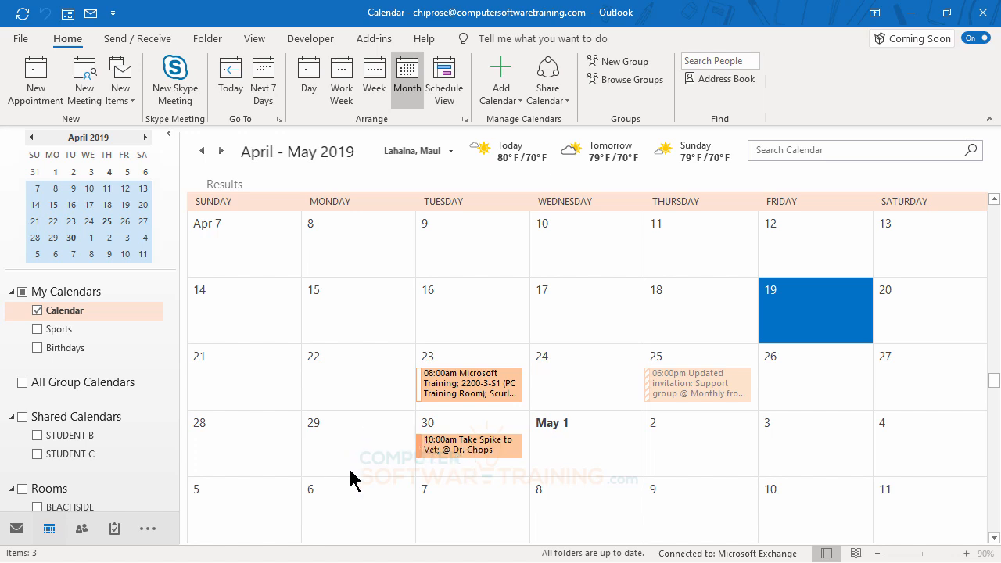
pyautogui.click(462, 455)
pyautogui.moveTo(461, 455); pyautogui.dragTo(370, 455)
pyautogui.moveTo(401, 452)
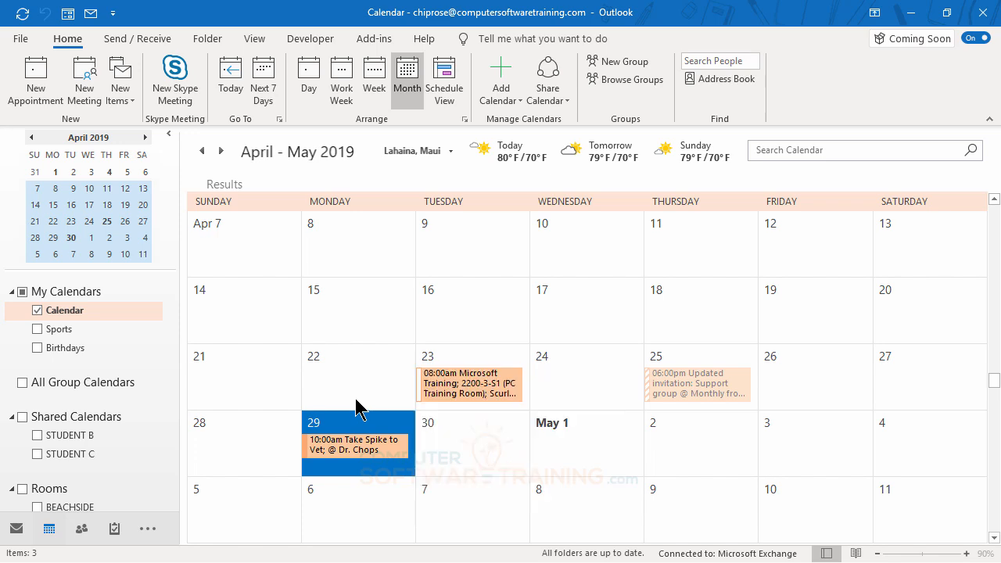
pyautogui.click(373, 88)
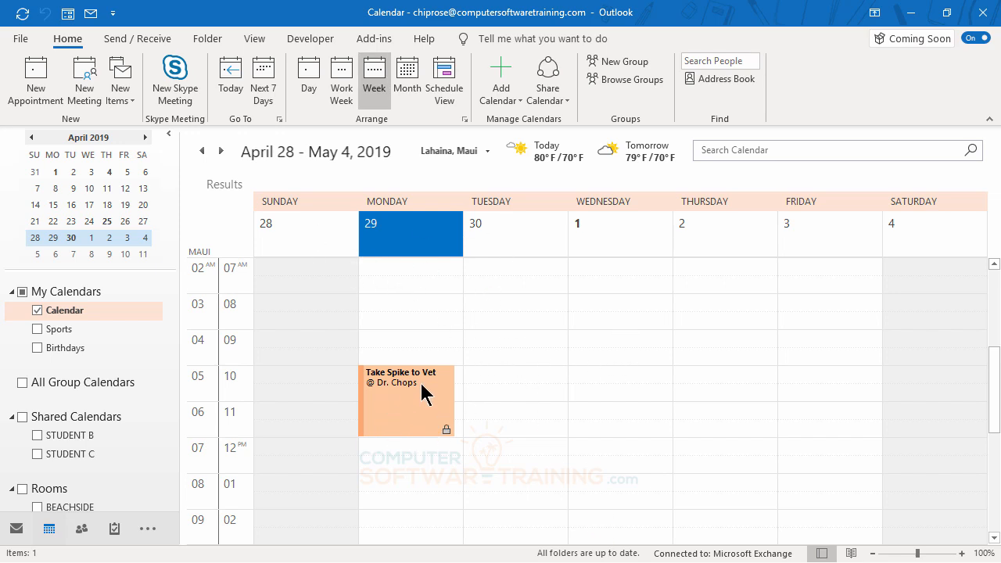
pyautogui.click(516, 304)
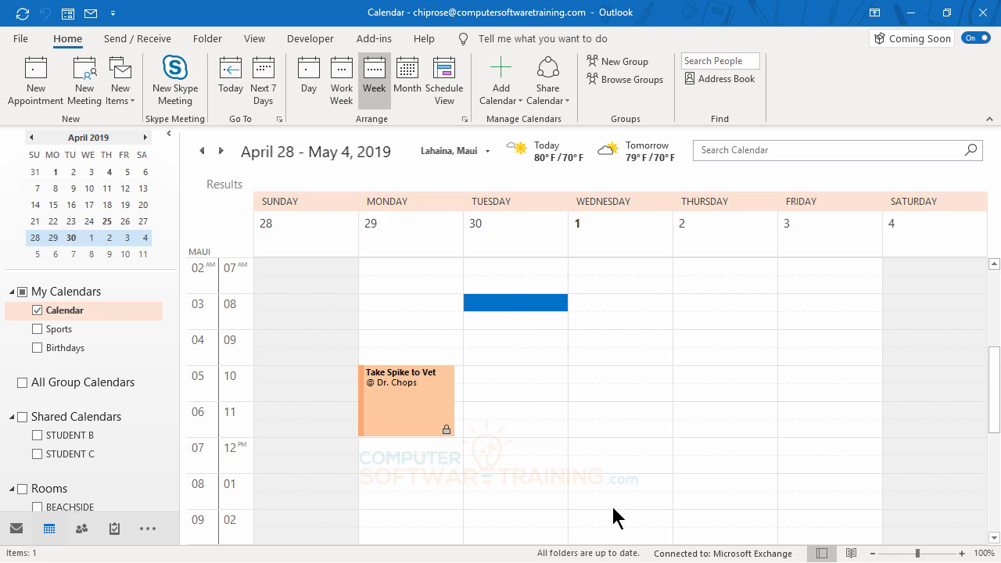
# Open the vet appointment on Monday, April 29, review its details, and close it
pyautogui.doubleClick(397, 382)
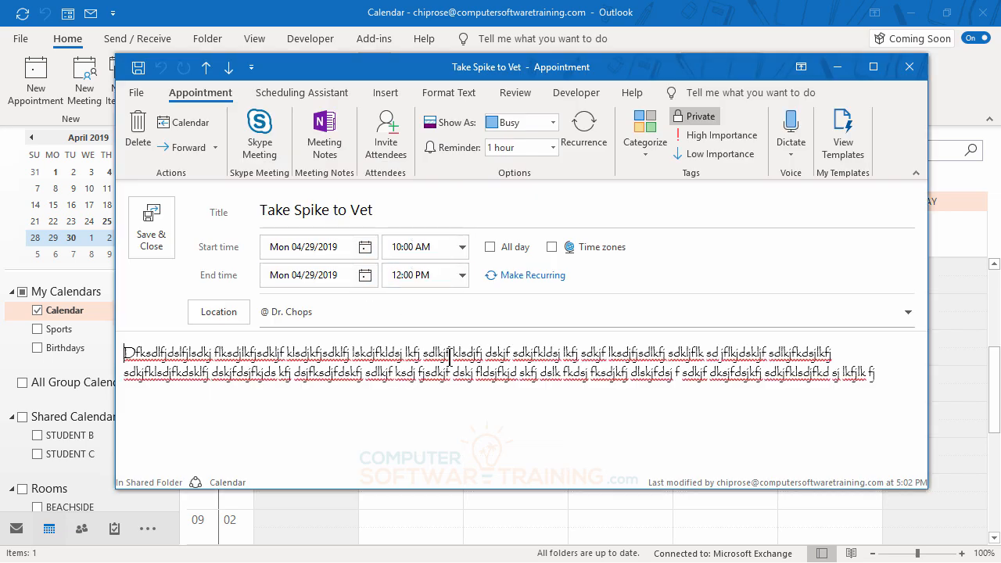
pyautogui.click(910, 67)
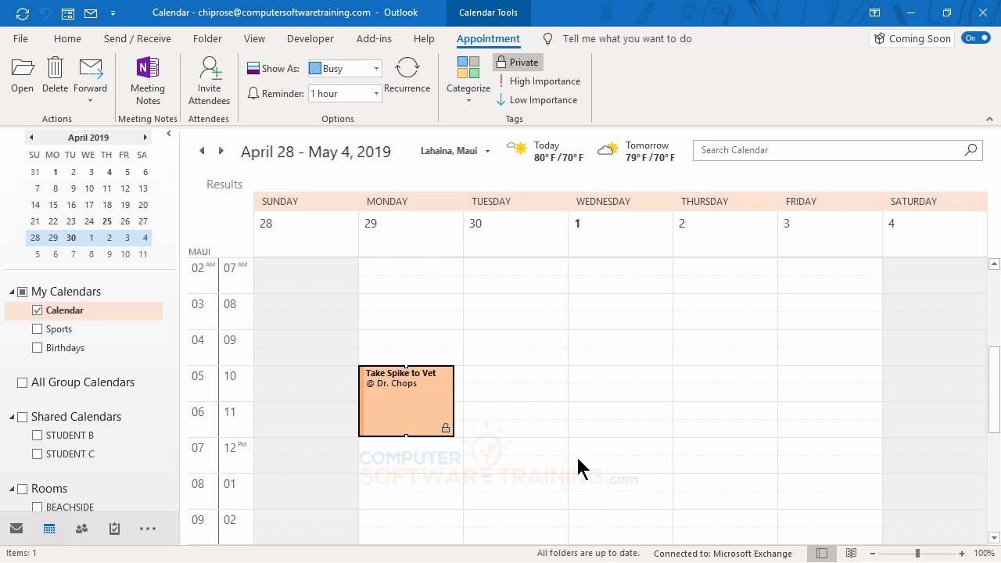
# Create an all-day event starting Tuesday, April 30, 2019 and ending Thursday, May 2, 2019
pyautogui.click(500, 308)
pyautogui.doubleClick(500, 308)
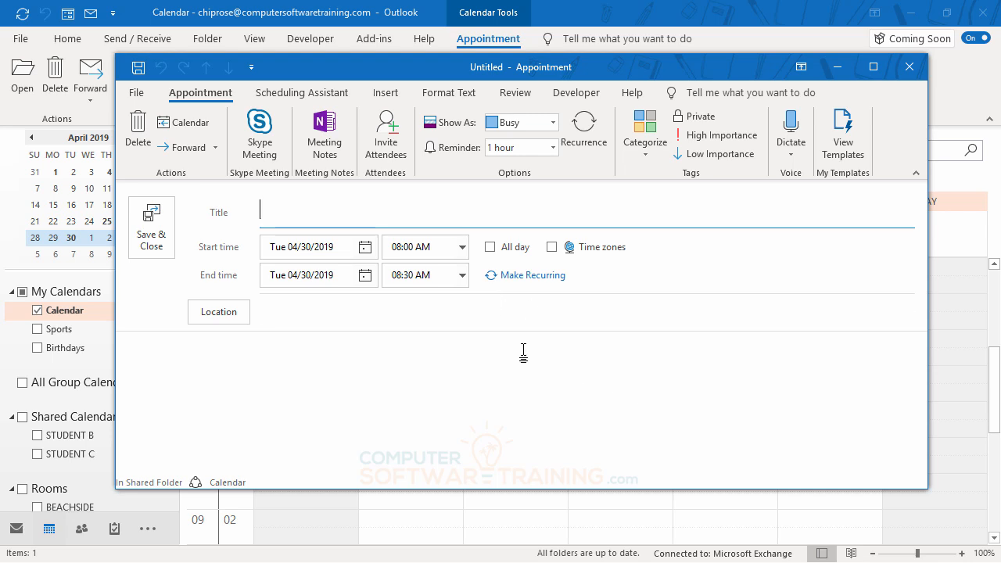
pyautogui.click(489, 247)
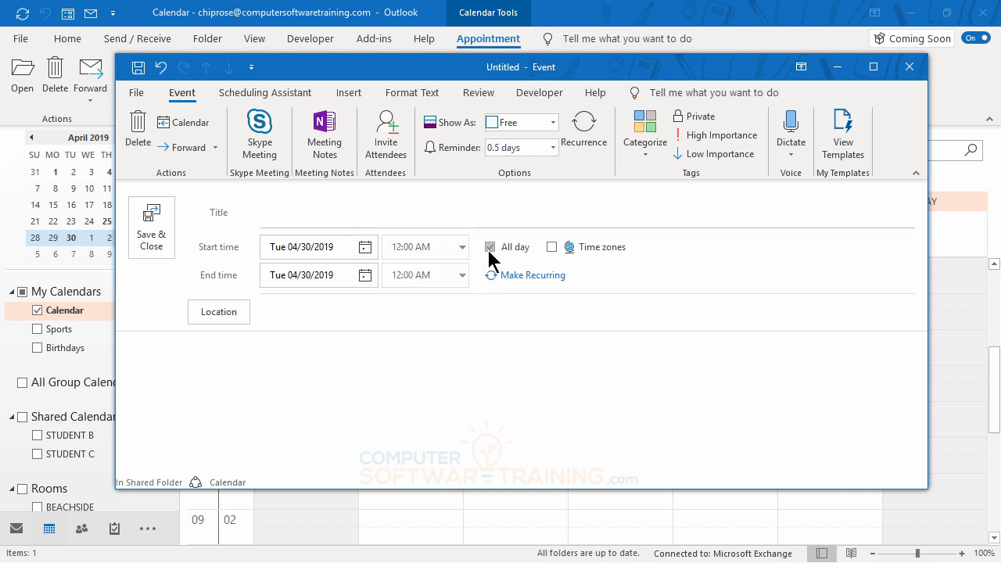
pyautogui.click(317, 249)
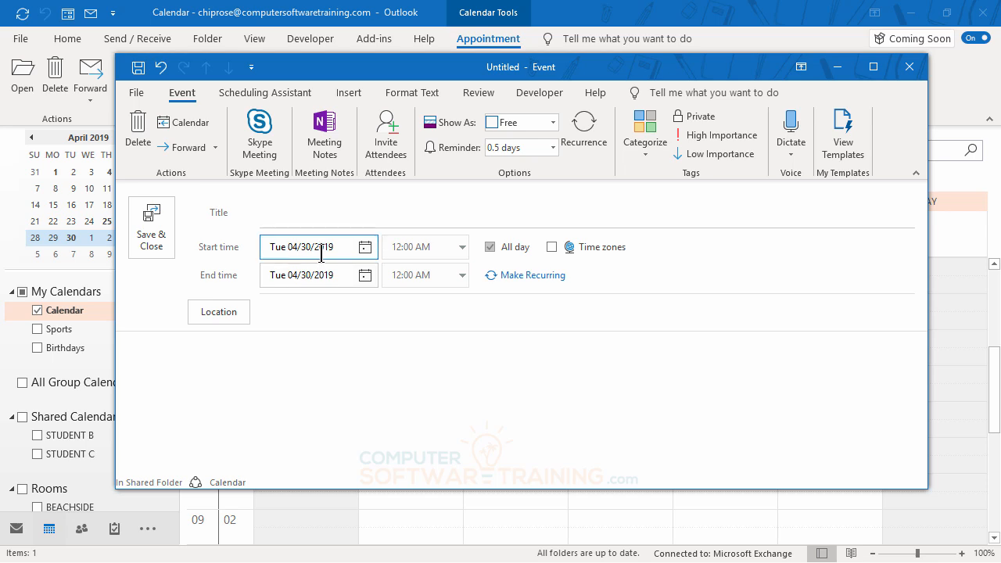
pyautogui.click(344, 275)
pyautogui.click(362, 277)
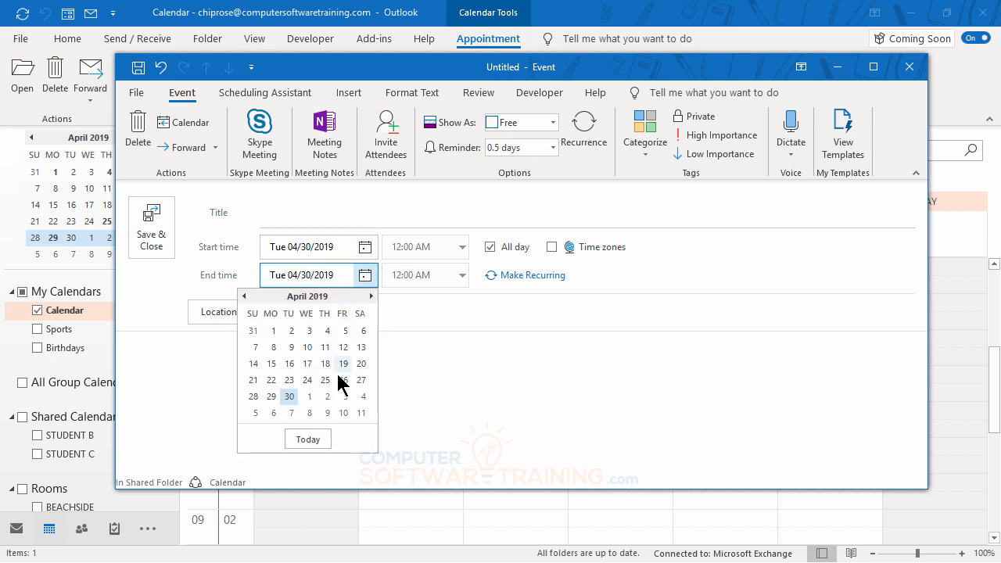
pyautogui.click(327, 396)
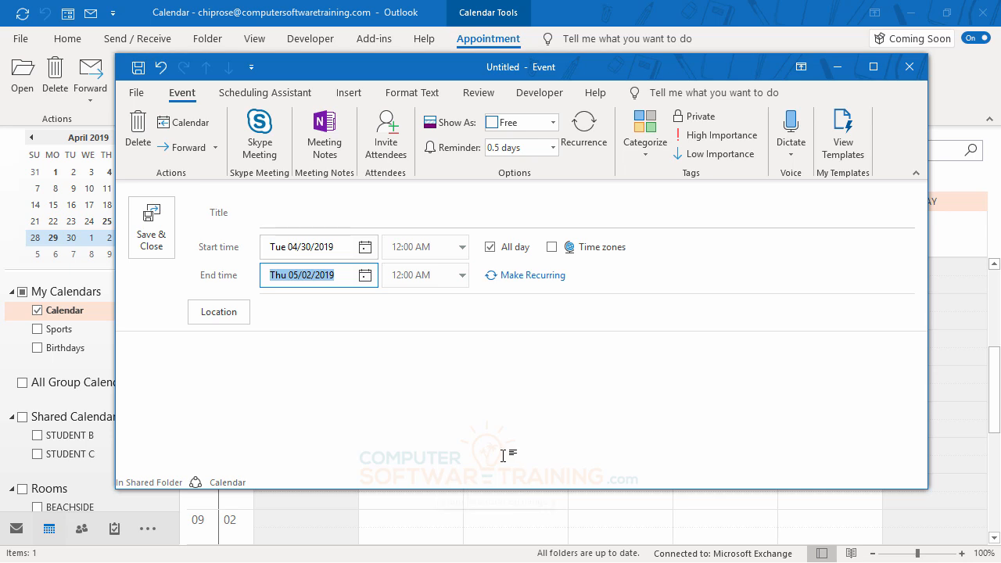
# Set the new event's location to Tampa Branch and its title to Sales Workshop
pyautogui.click(294, 312)
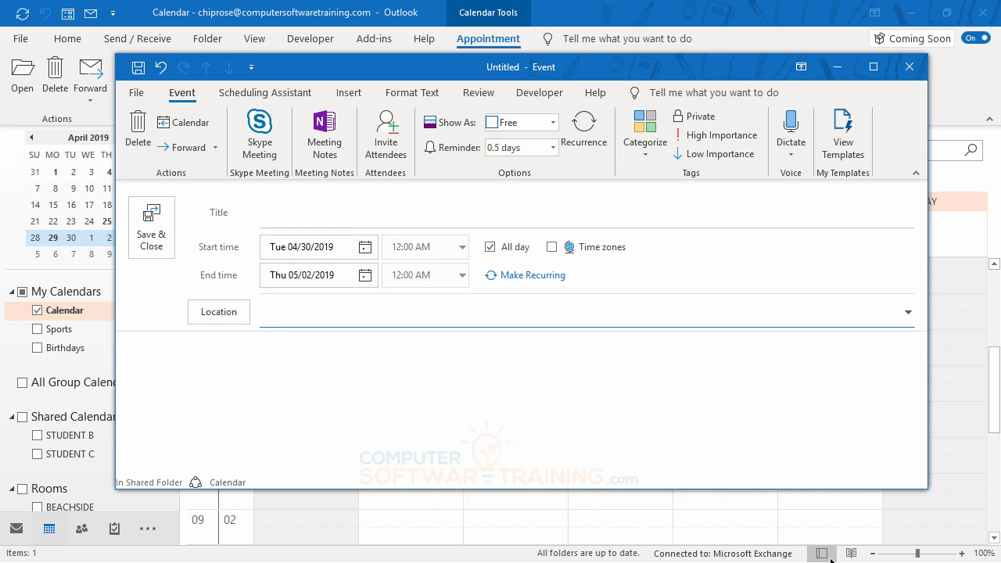
pyautogui.write('Tampa Branch')
pyautogui.click(273, 221)
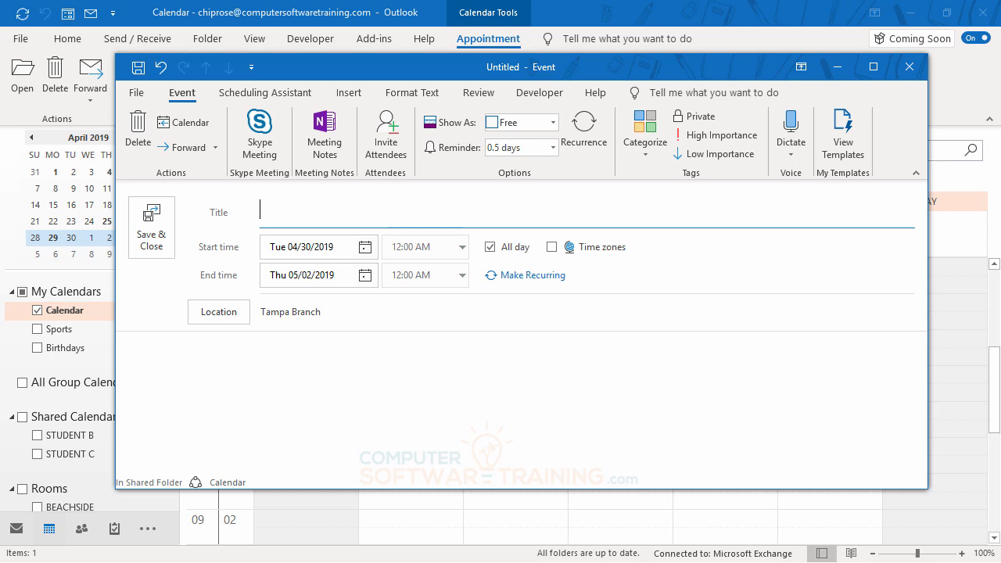
pyautogui.write('Sales Workshop')
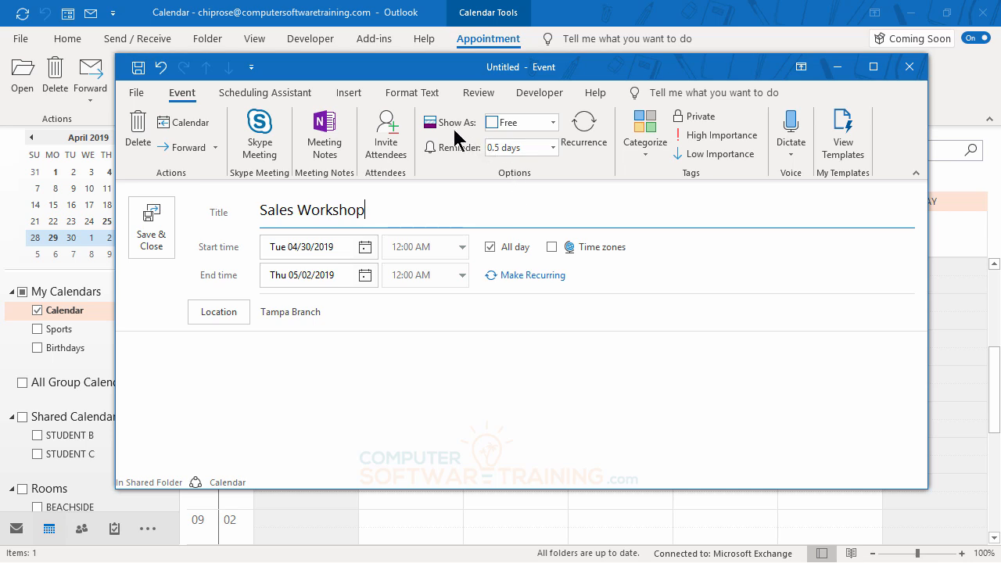
# Set the Sales Workshop event to show as Out of Office with a reminder of 1 day
pyautogui.click(515, 125)
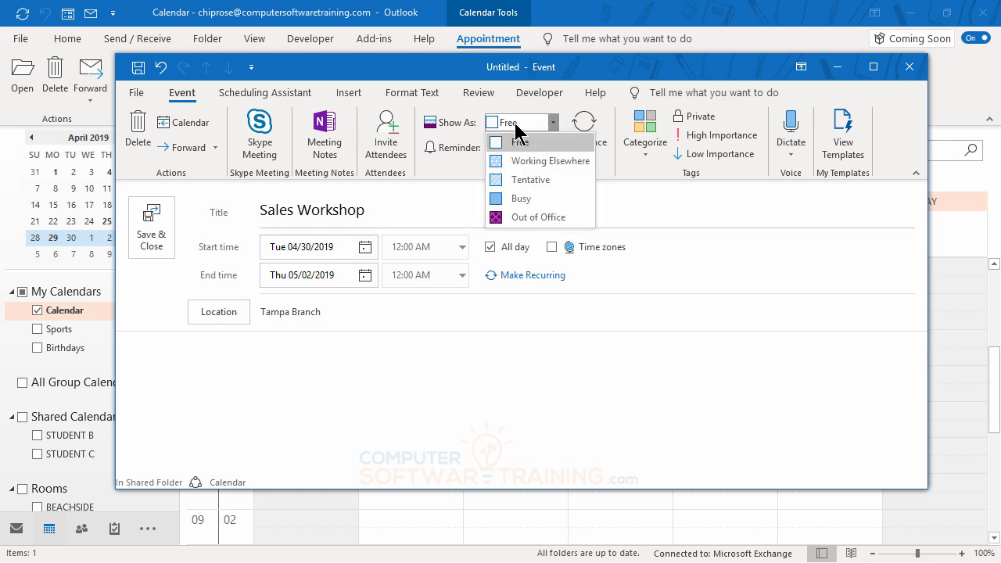
pyautogui.click(529, 216)
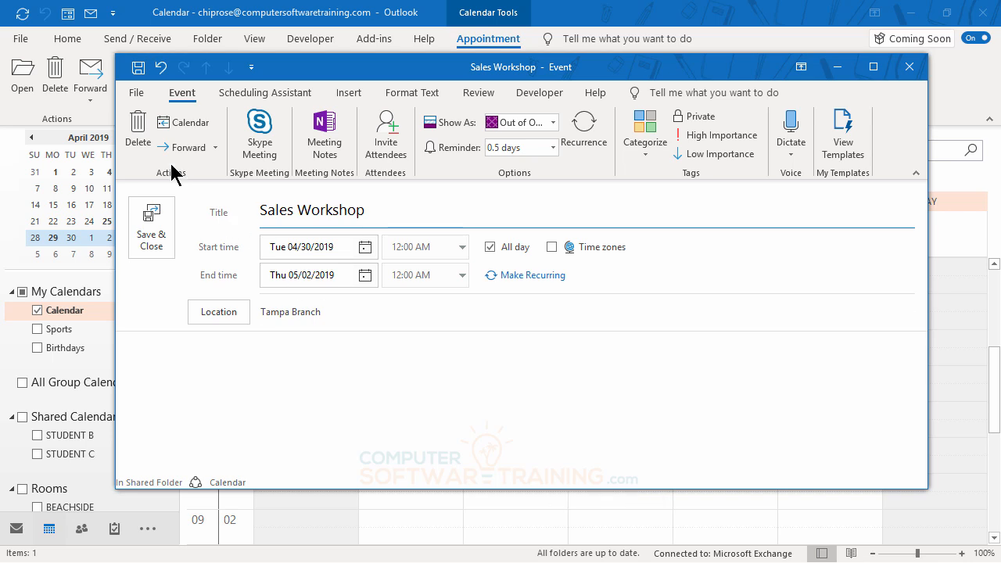
pyautogui.click(156, 238)
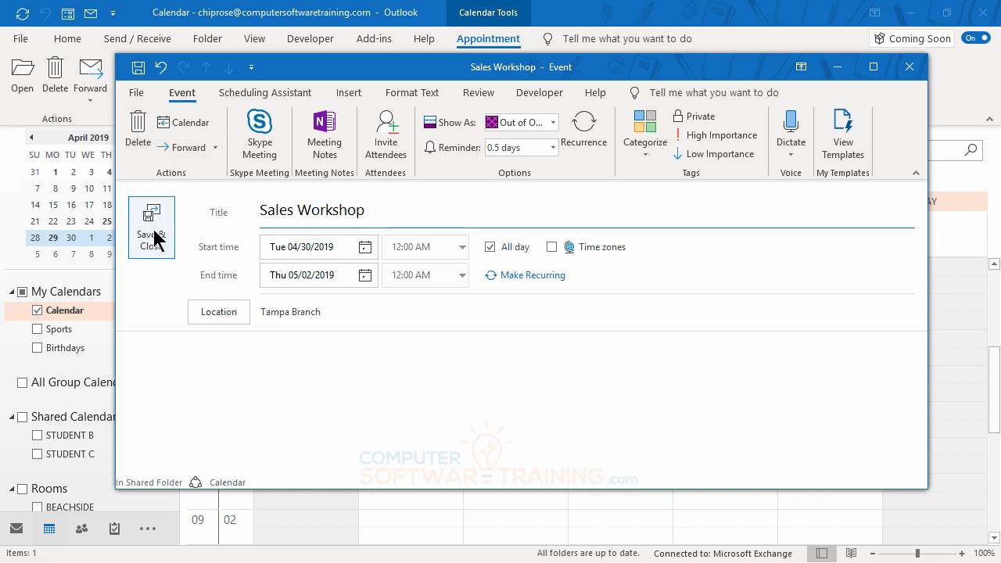
pyautogui.click(554, 149)
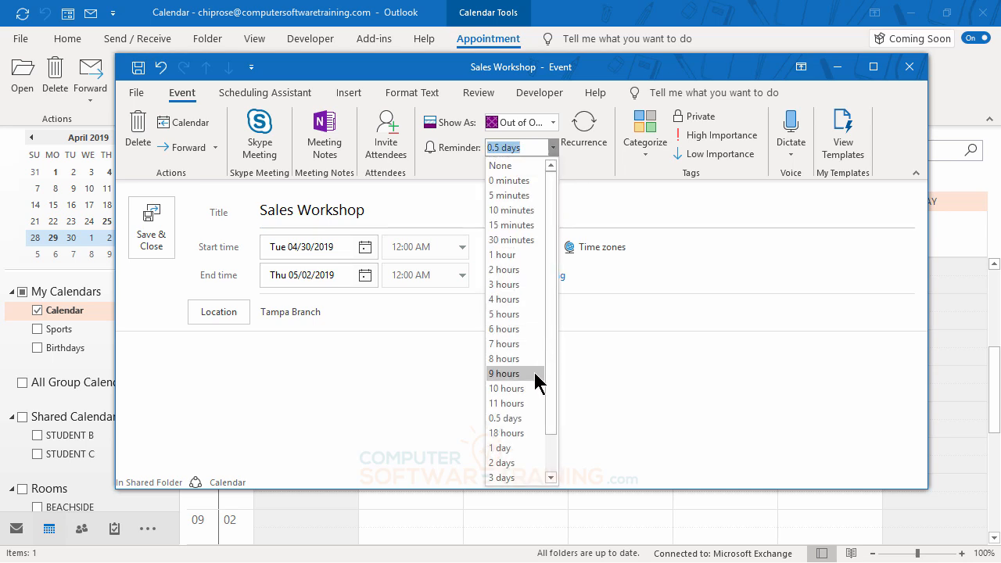
pyautogui.click(507, 449)
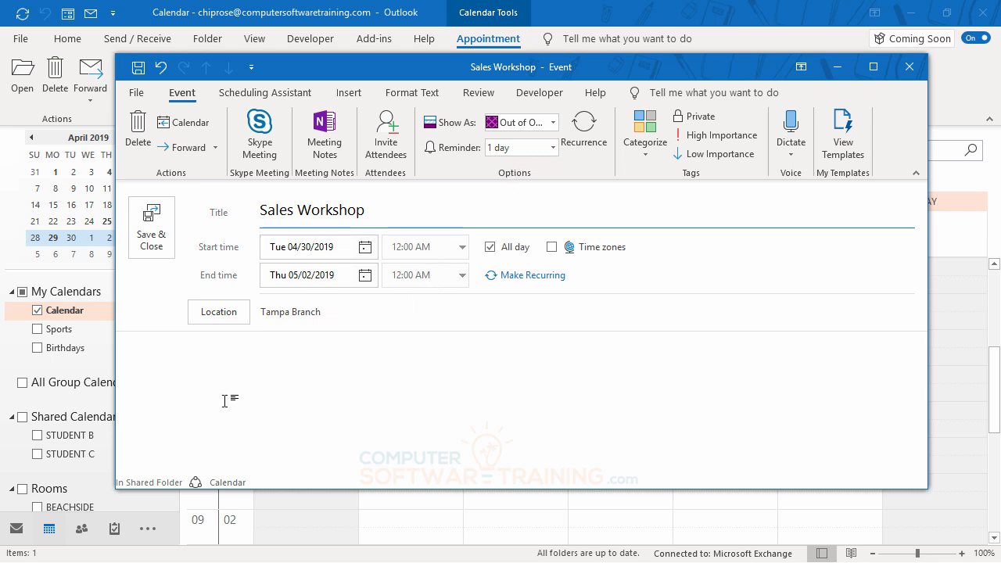
# Add placeholder text starting "iweruweoi u roiweu" to the Sales Workshop event's notes, and save and close the event
pyautogui.click(214, 340)
pyautogui.write('iweruweoi u roiweu oir uweoiru owieu ro iwe uoriu weoiur owei')
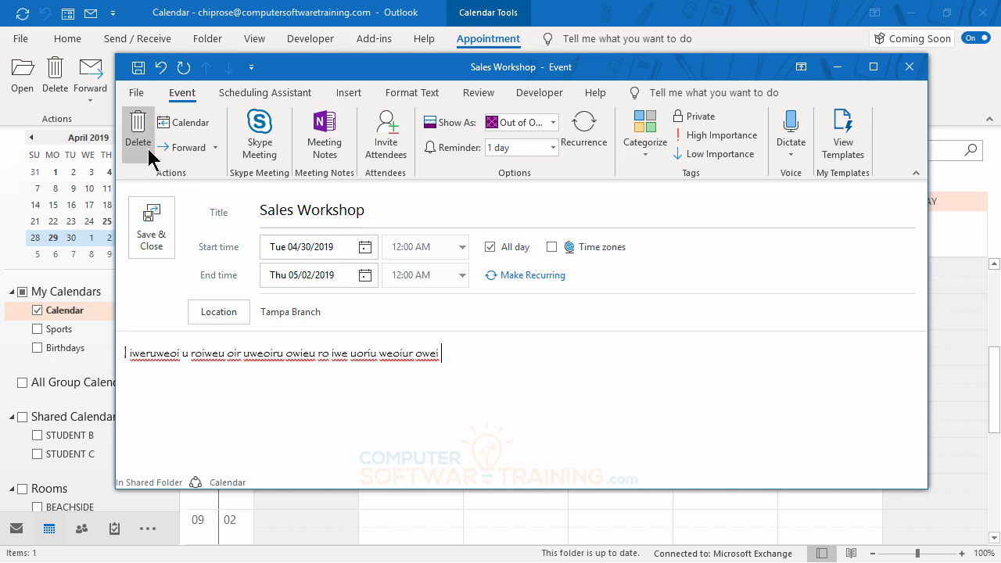
pyautogui.click(152, 228)
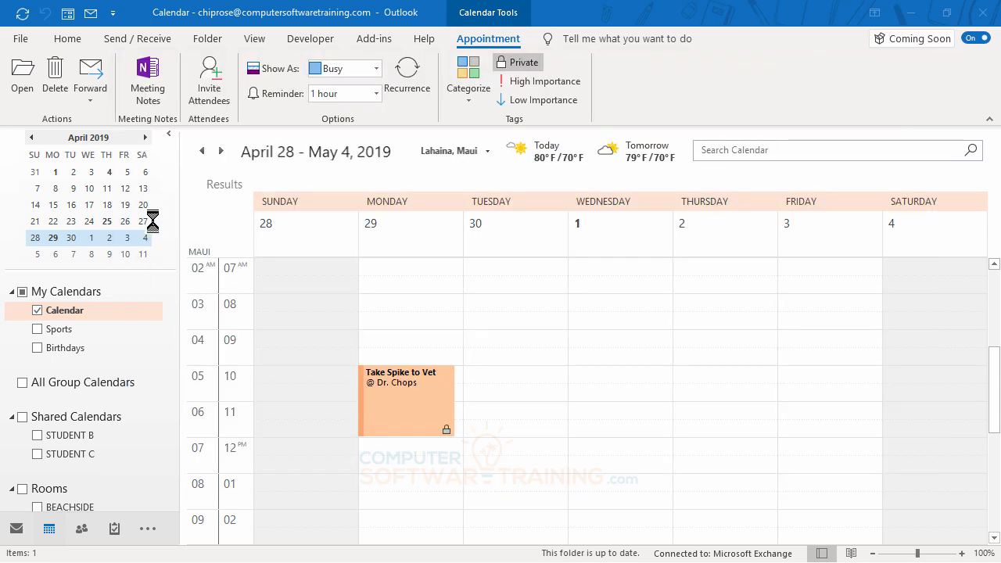
pyautogui.click(545, 375)
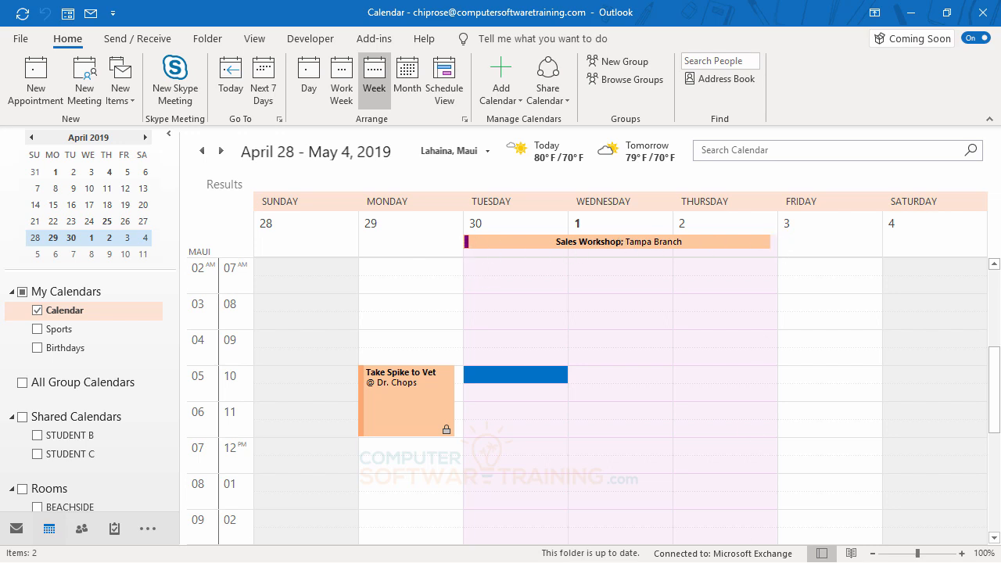
# Reopen the Sales Workshop event, change its availability to Busy, and save and close it
pyautogui.doubleClick(535, 242)
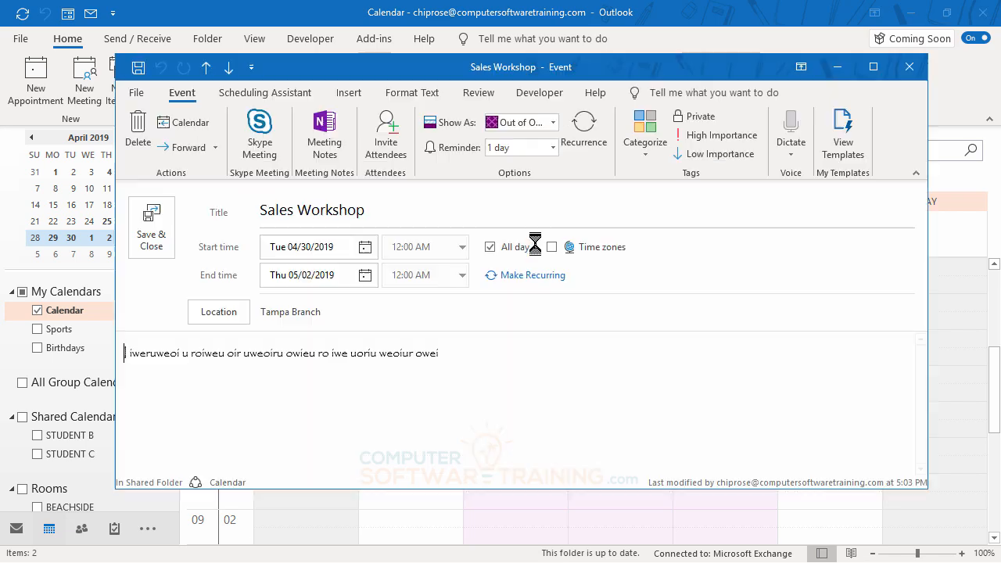
pyautogui.click(554, 123)
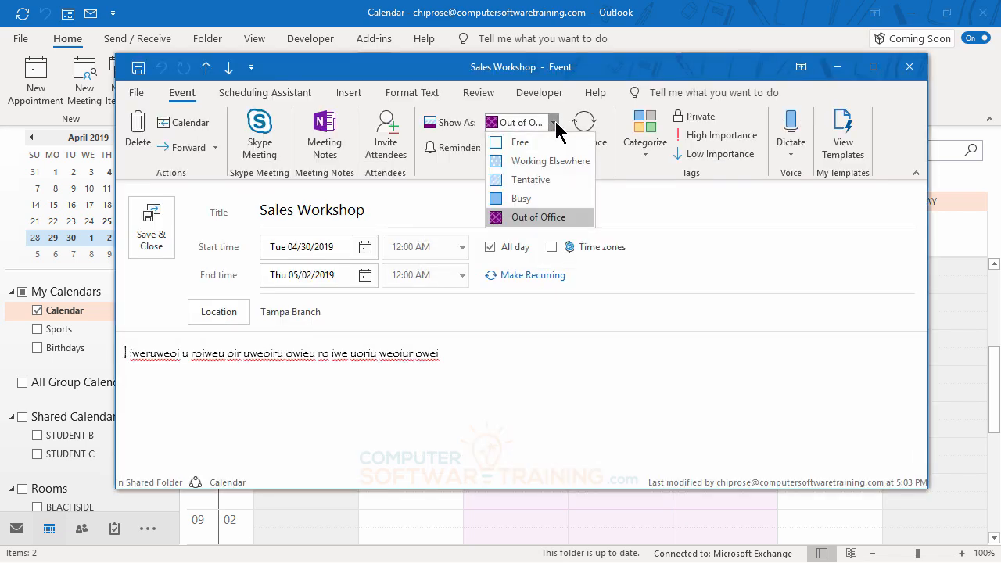
pyautogui.click(519, 199)
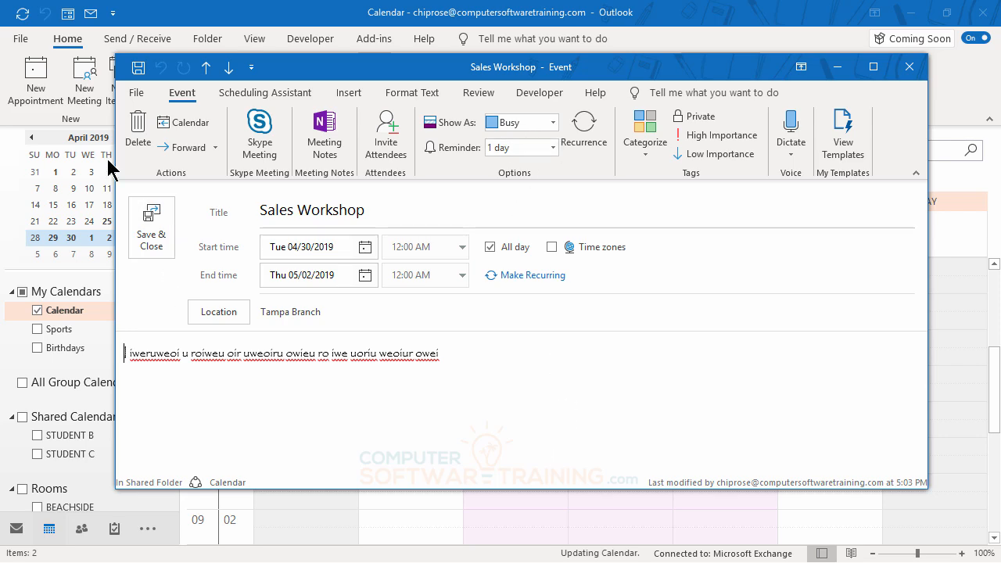
pyautogui.click(150, 215)
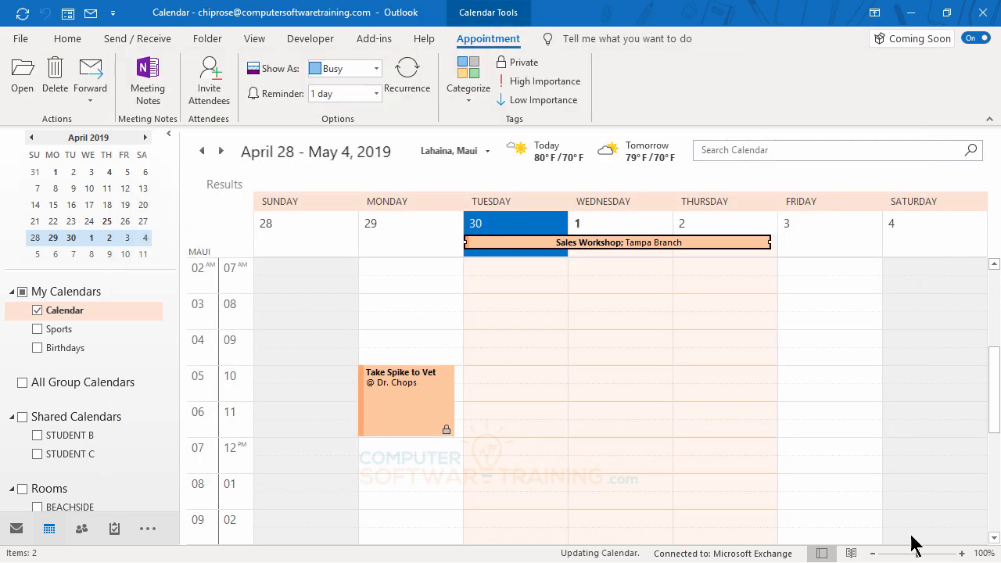
pyautogui.click(667, 340)
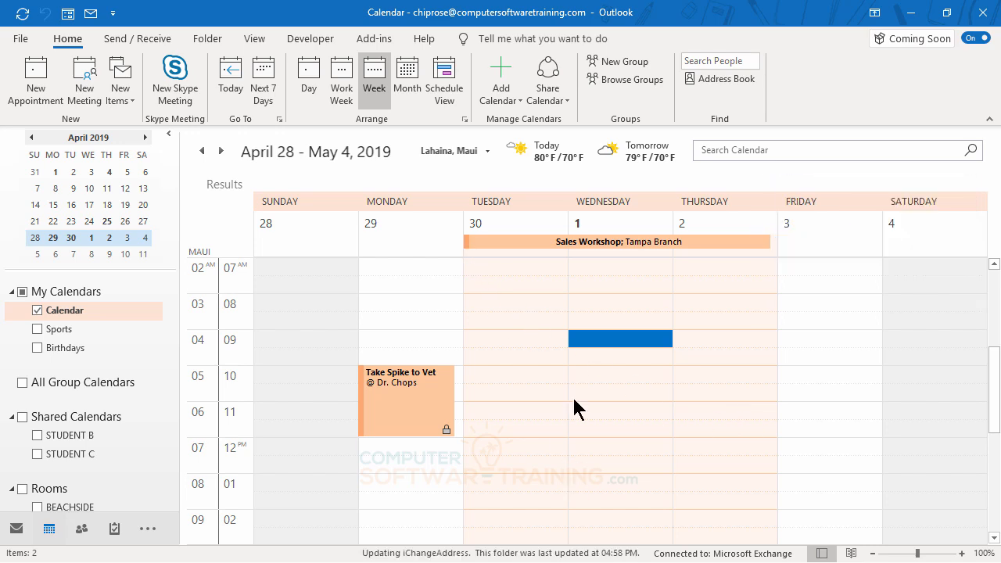
# Set the Sales Workshop event's availability back to Out of Office, and save and close it
pyautogui.click(544, 243)
pyautogui.doubleClick(544, 243)
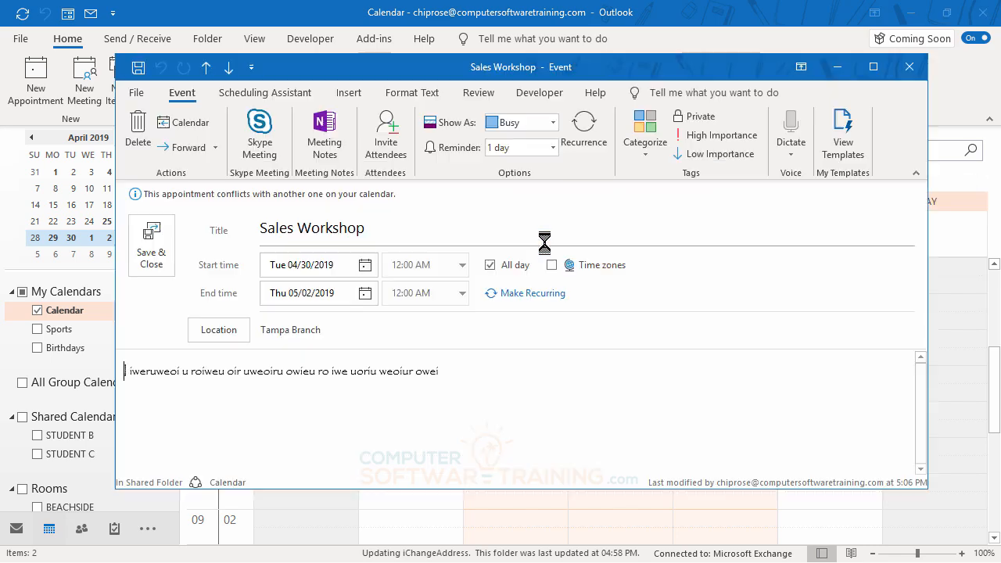
pyautogui.click(553, 123)
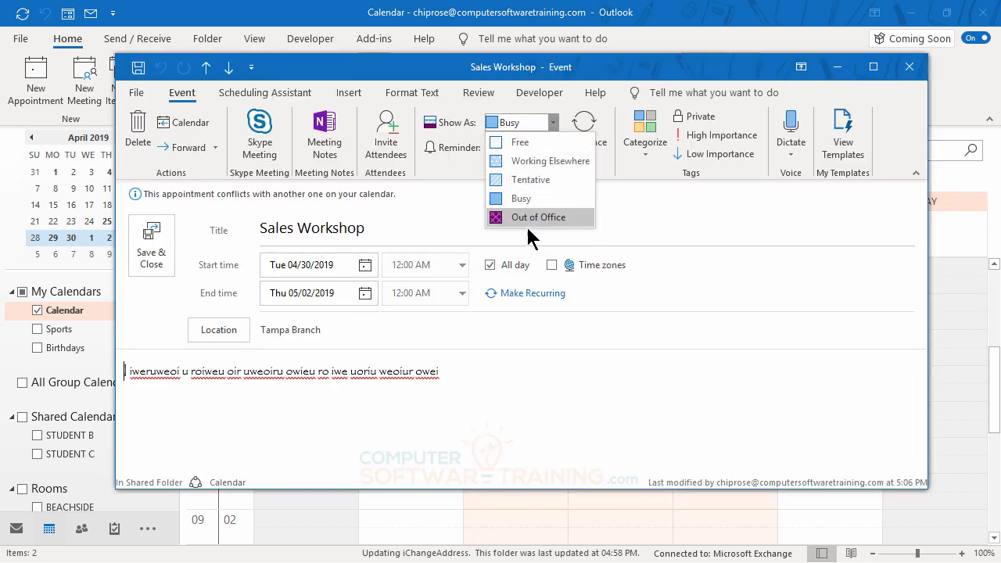
pyautogui.click(530, 219)
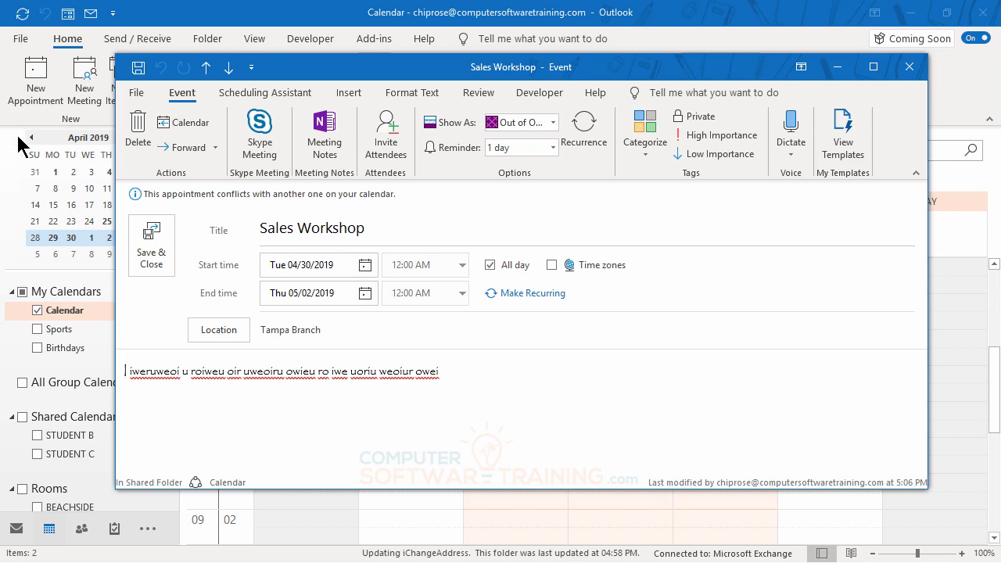
pyautogui.click(151, 249)
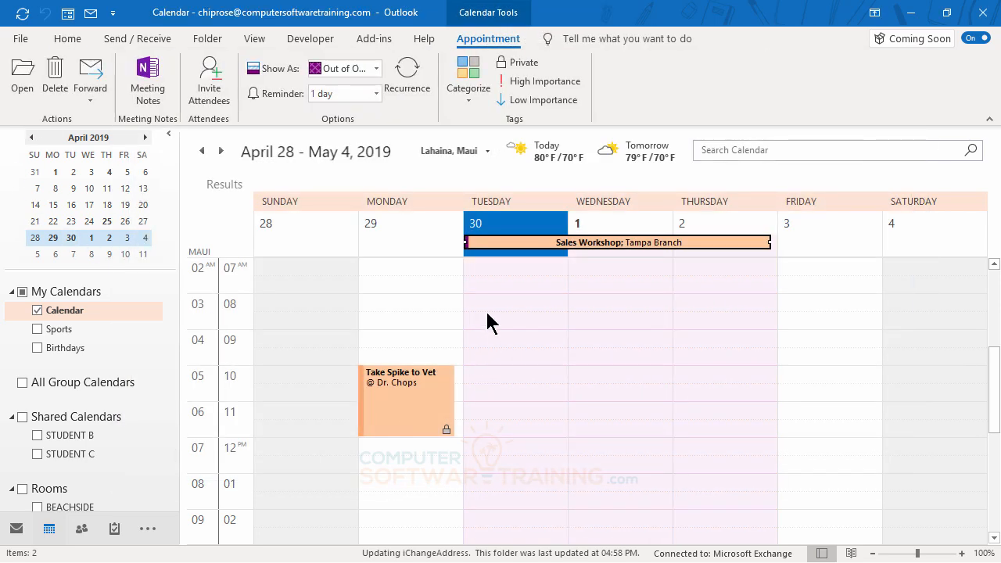
# Preview the Sales Workshop event's summary in the week view, and deselect the event
pyautogui.click(552, 340)
pyautogui.moveTo(629, 250)
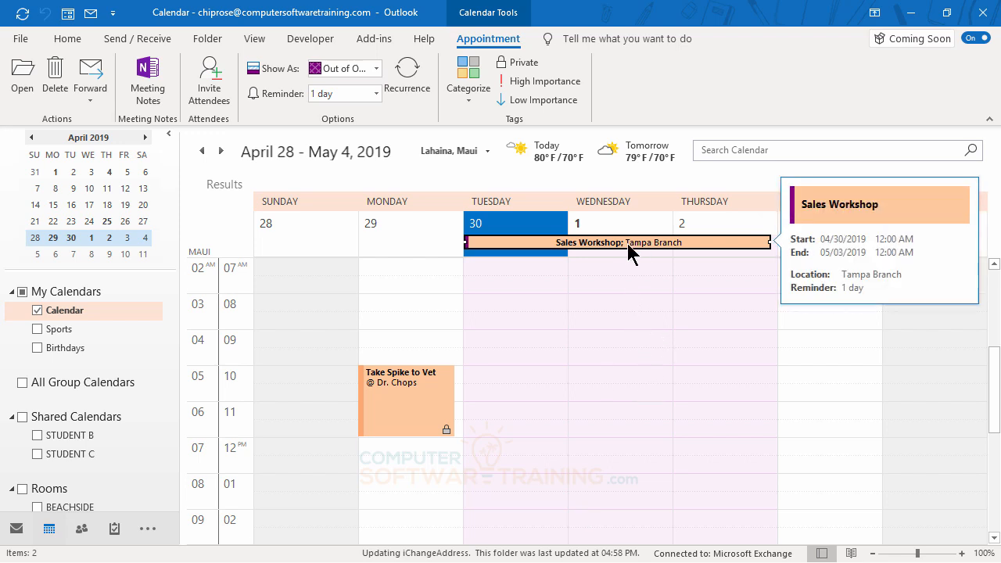
pyautogui.click(620, 323)
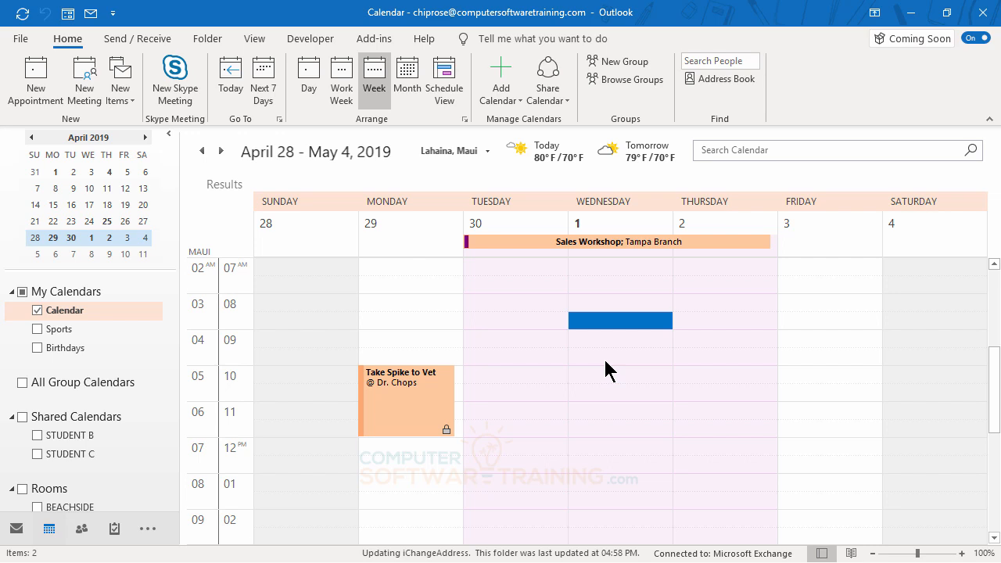
# Reopen the Sales Workshop event and start a hyperlink to an existing file or web page at the beginning of its notes
pyautogui.doubleClick(571, 242)
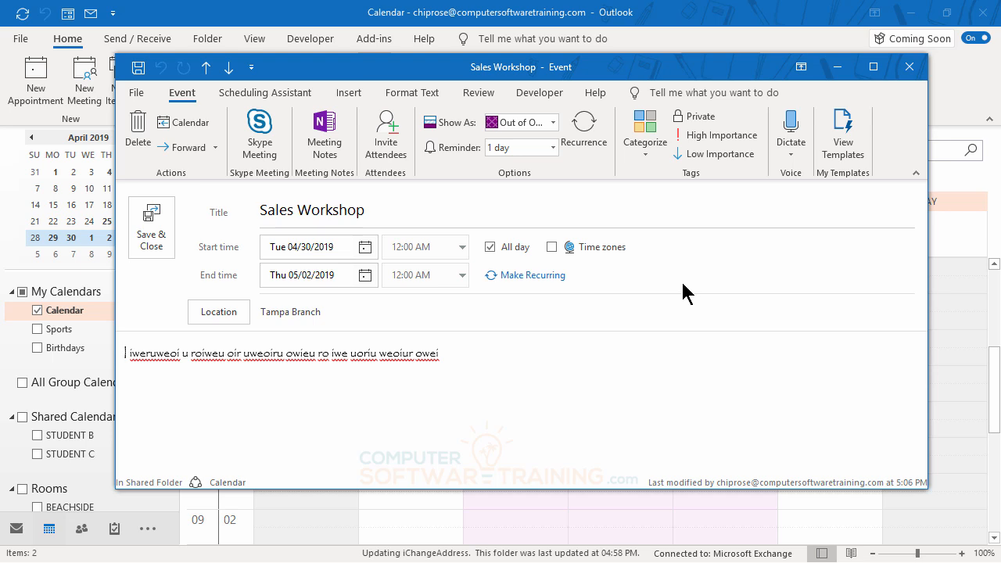
pyautogui.click(352, 95)
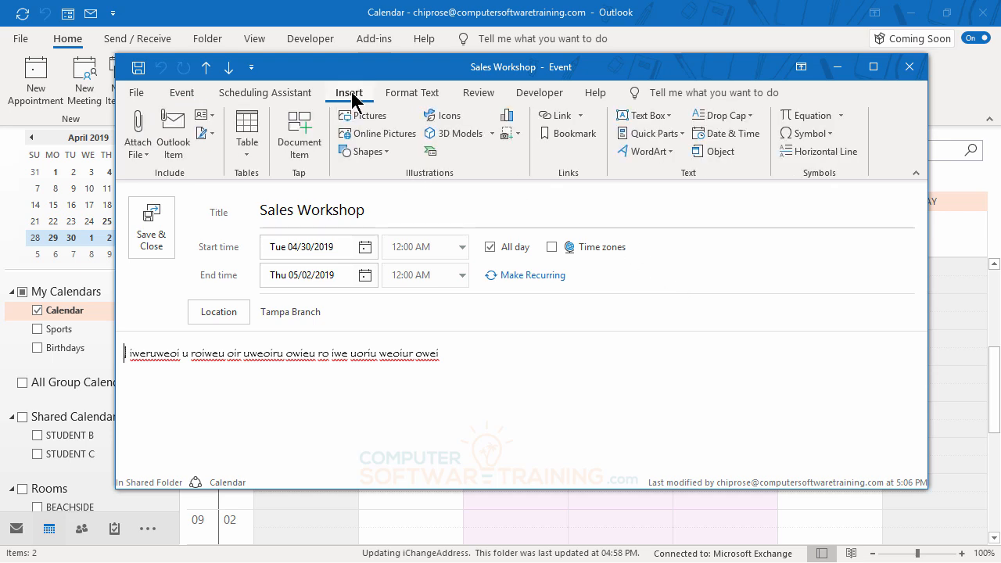
pyautogui.click(581, 115)
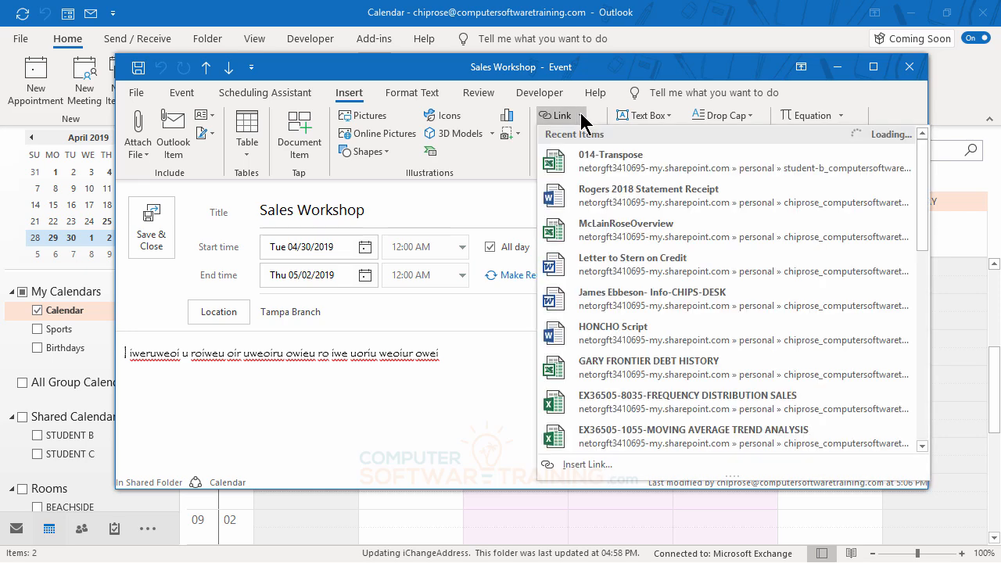
pyautogui.click(587, 467)
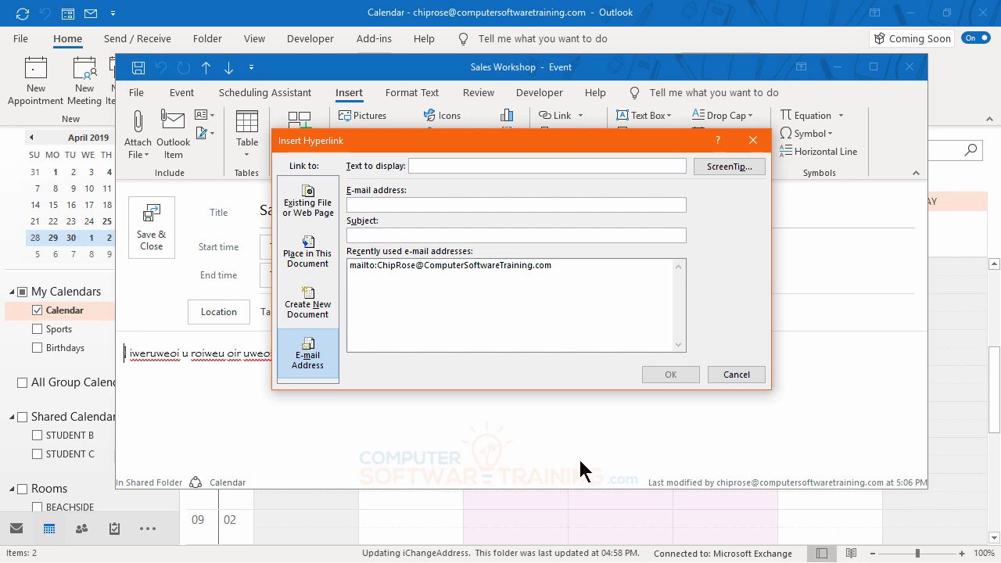
pyautogui.click(316, 212)
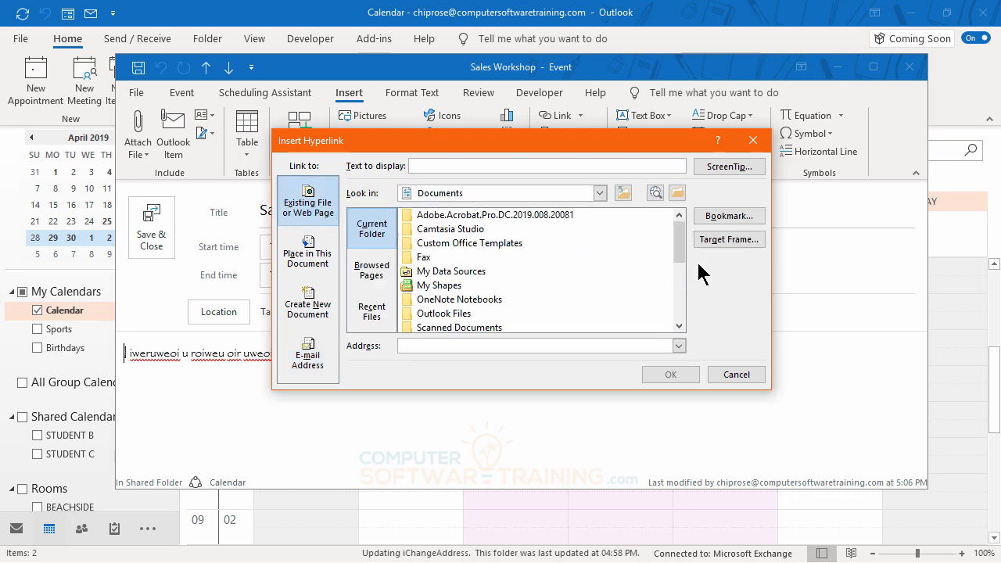
# Browse to the OneDrive - brightinsight.com location to find the file for the hyperlink
pyautogui.moveTo(677, 246); pyautogui.dragTo(685, 219)
pyautogui.click(600, 193)
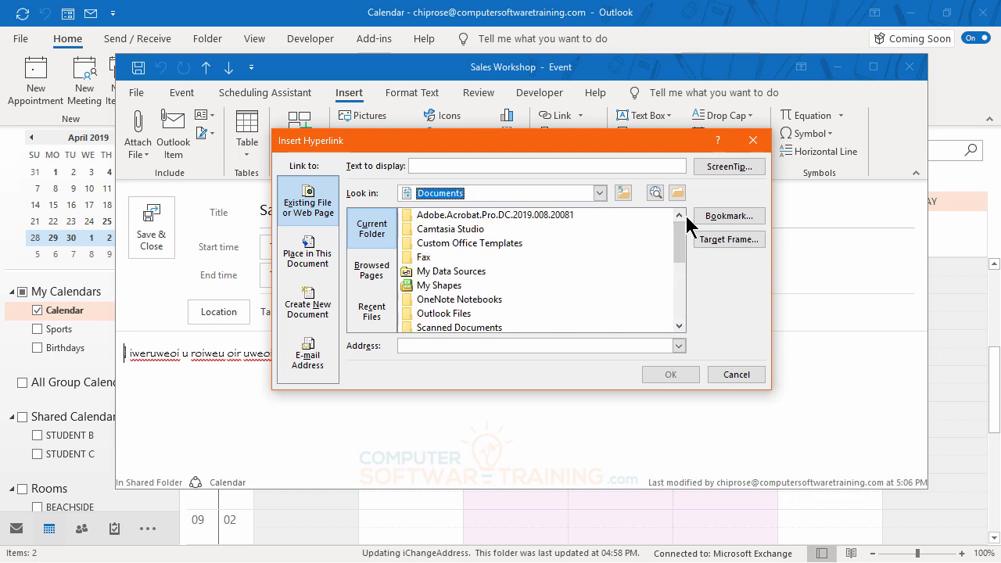
pyautogui.click(599, 193)
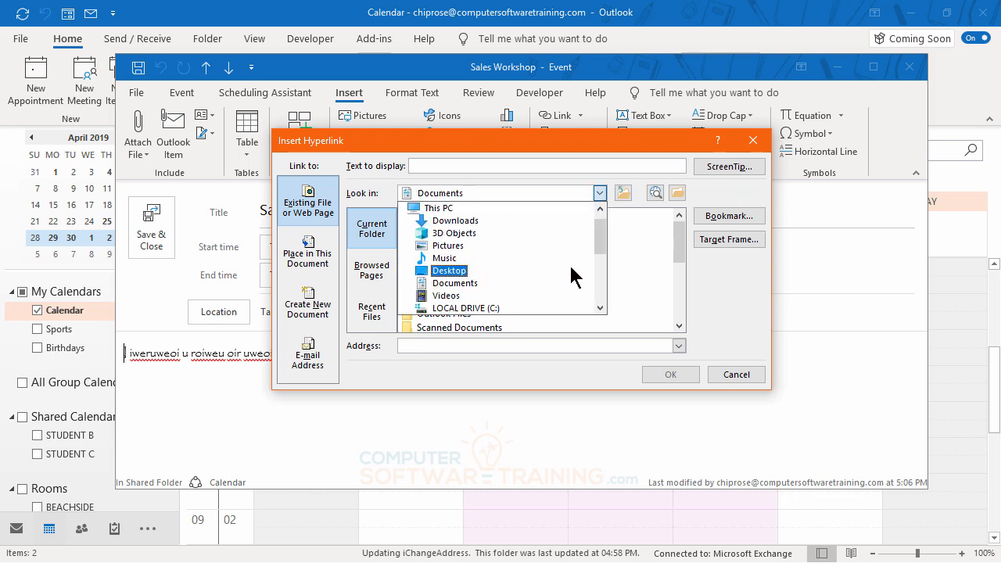
pyautogui.scroll(1, 571, 277)
pyautogui.scroll(-5, 577, 271)
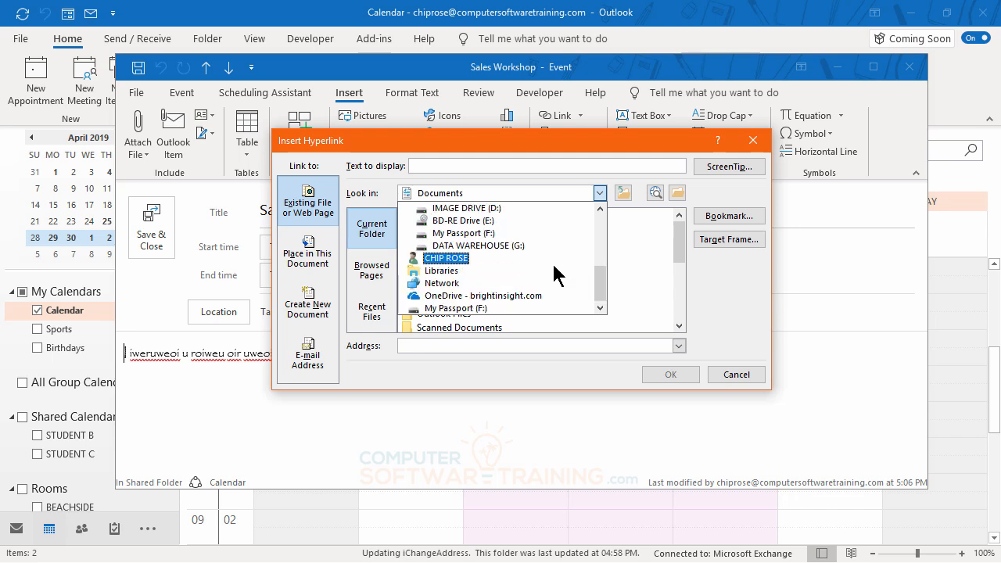
pyautogui.click(488, 297)
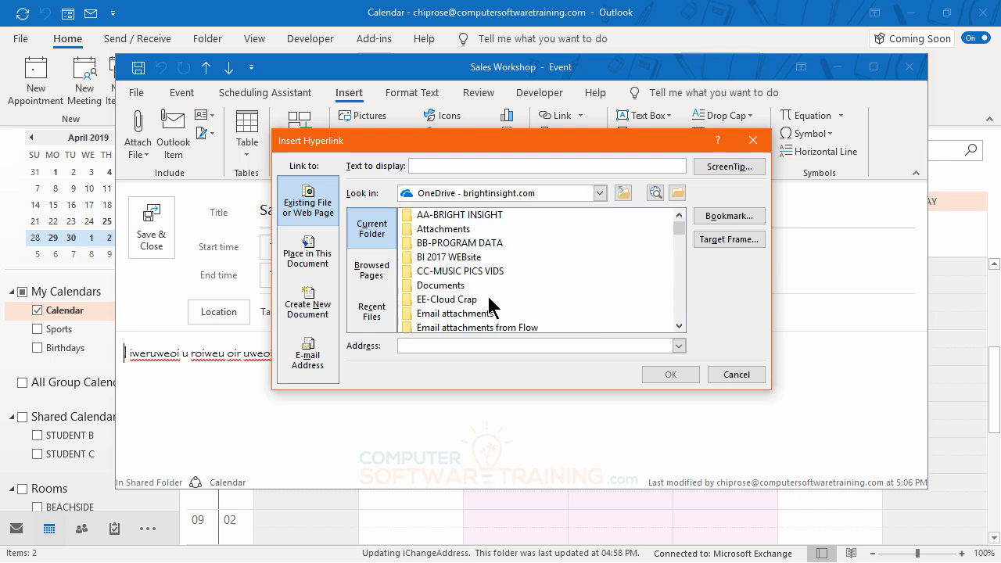
# Insert the link to EX36504-1000-DISPLAY FORMULAS.xlsx from AA-BRIGHT INSIGHT\BRIGHT INSIGHT - ONSITE\STUDENT CLASS FILES\MICROSOFT-EXCEL\04-FORMULA
pyautogui.doubleClick(476, 216)
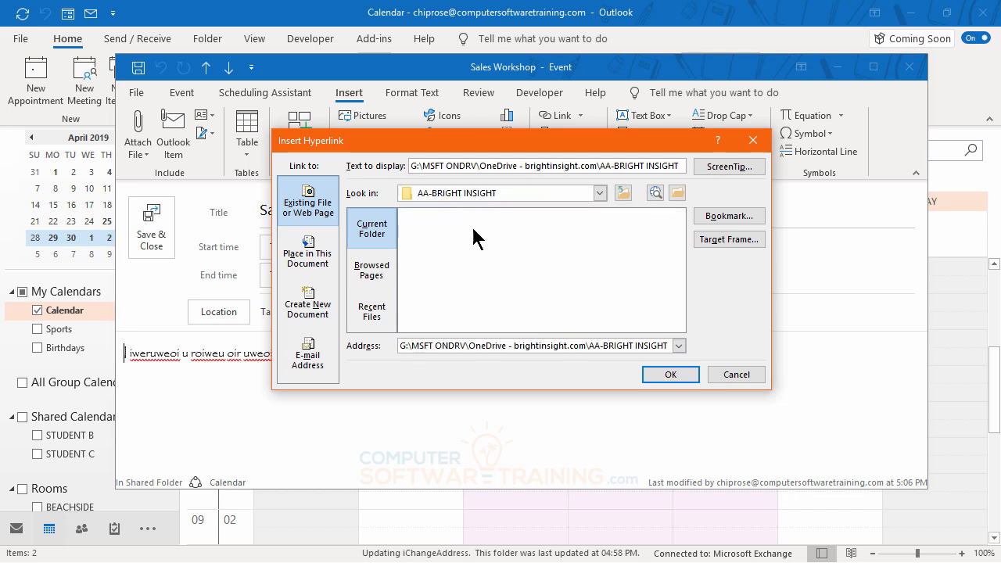
pyautogui.doubleClick(473, 216)
pyautogui.doubleClick(472, 217)
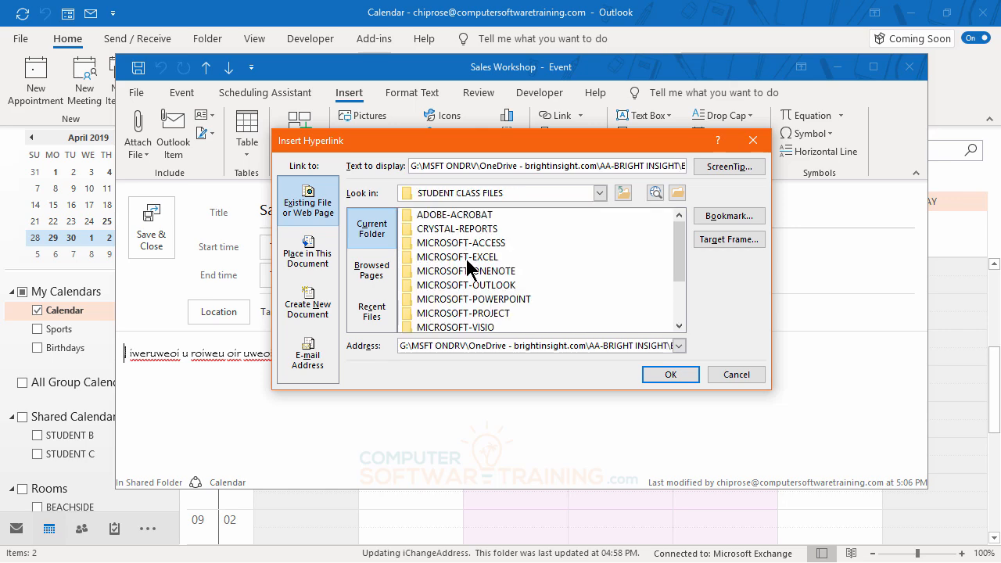
pyautogui.doubleClick(467, 257)
pyautogui.doubleClick(458, 258)
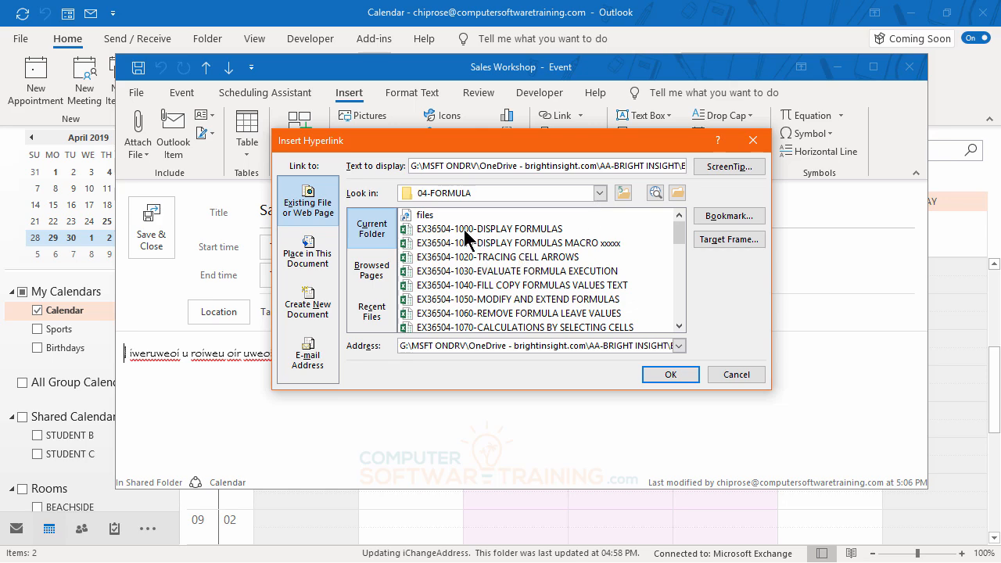
pyautogui.doubleClick(464, 229)
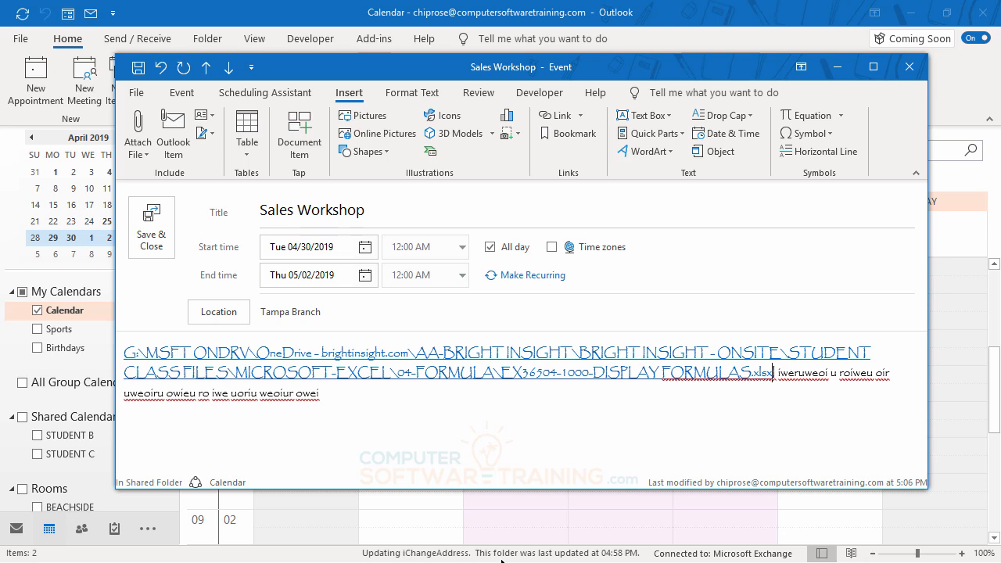
# Separate the file link from the notes text with a blank line, save and close the event, and deselect it
pyautogui.press('Return')
pyautogui.press('Return')
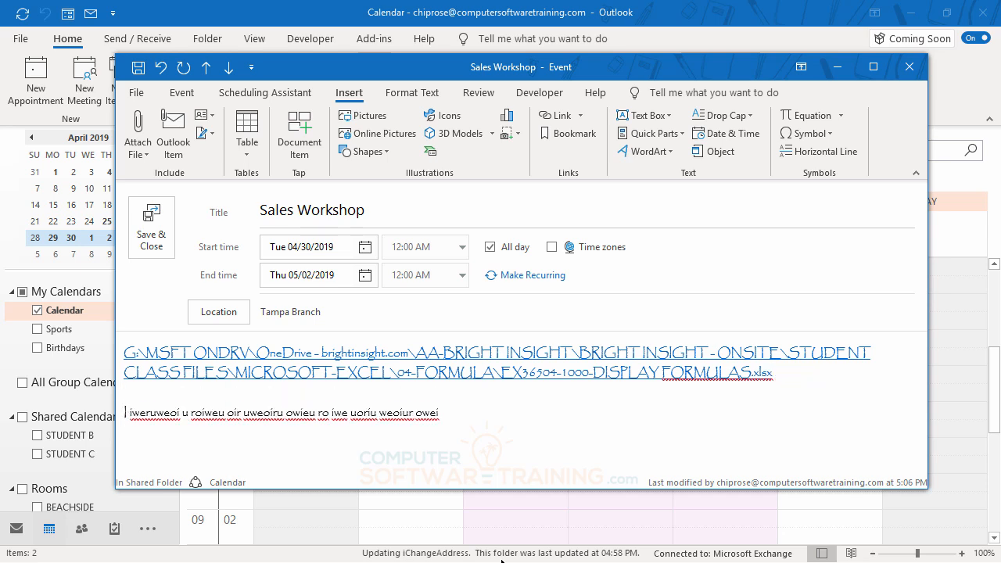
pyautogui.click(528, 440)
pyautogui.click(154, 228)
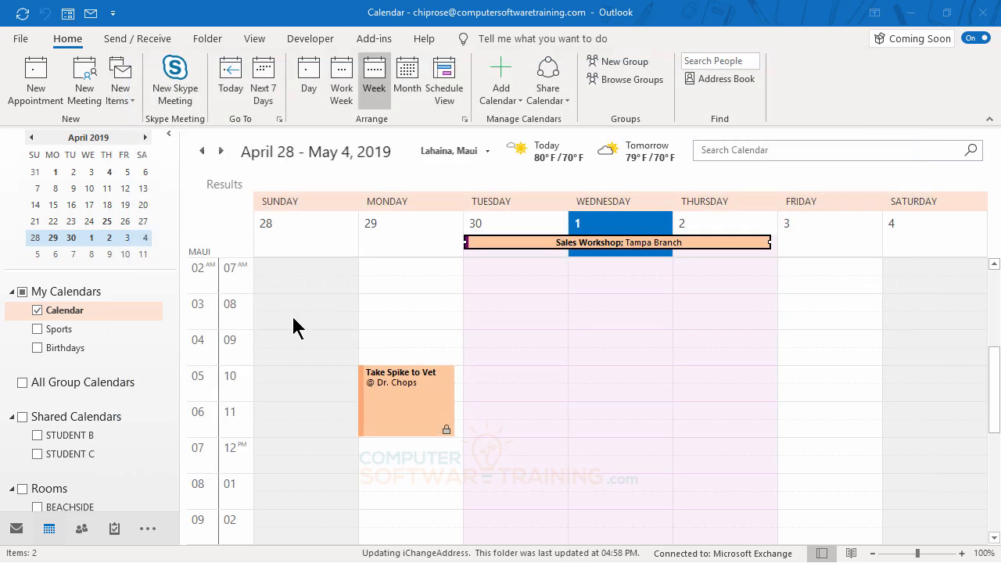
pyautogui.click(678, 412)
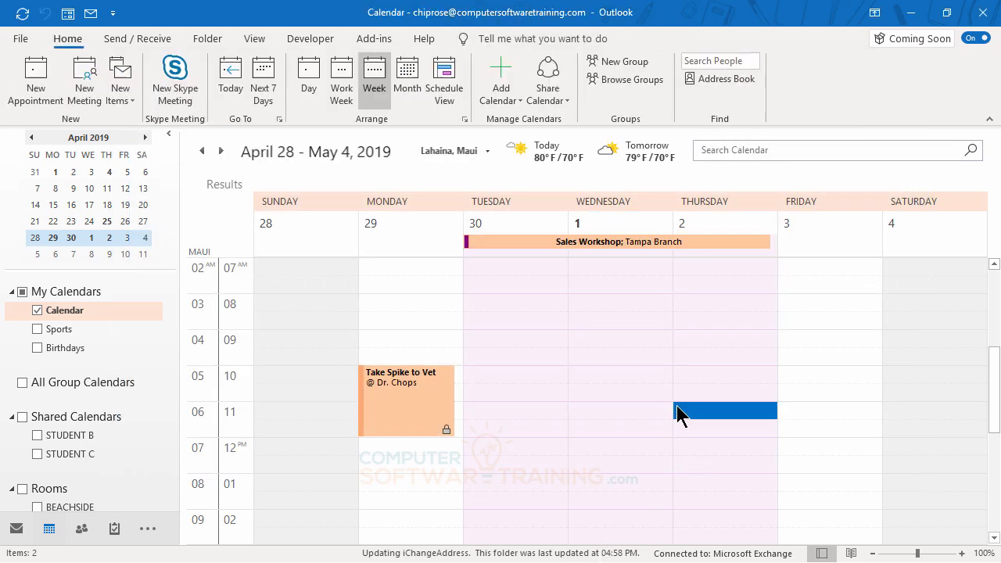
# Reopen the Sales Workshop event and open the linked EX36504-1000-DISPLAY FORMULAS.xlsx workbook in Excel
pyautogui.doubleClick(566, 244)
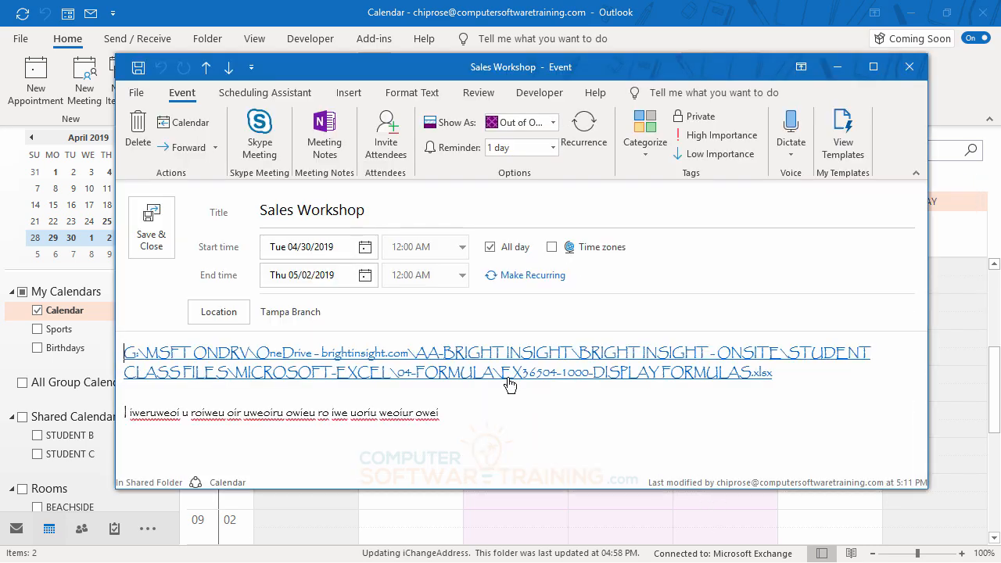
pyautogui.click(494, 360)
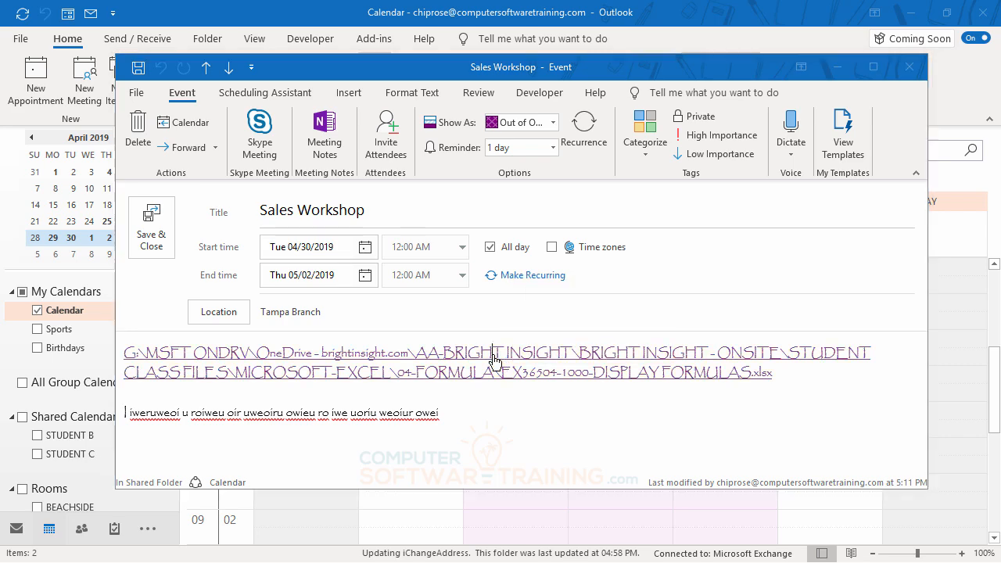
pyautogui.click(569, 351)
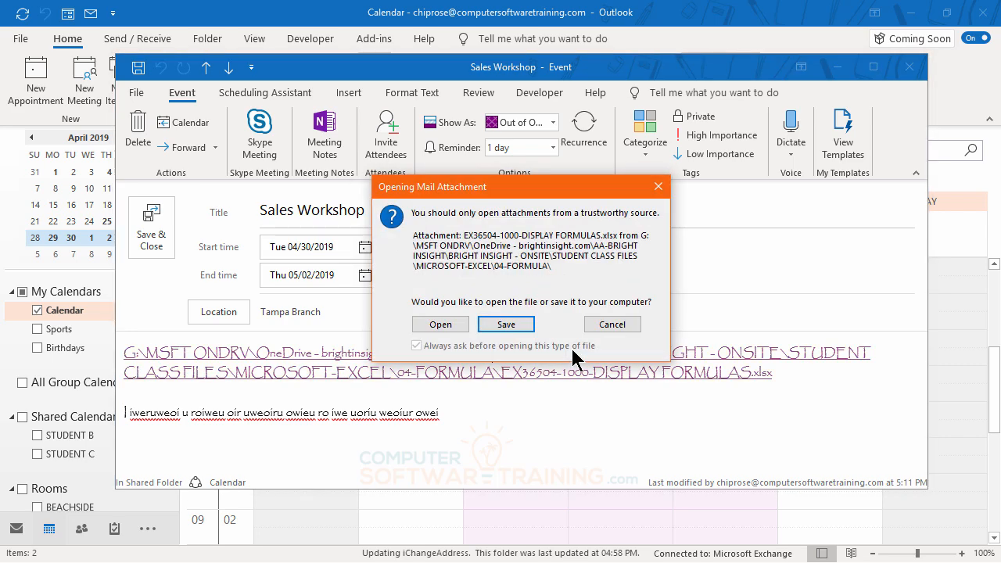
pyautogui.click(443, 324)
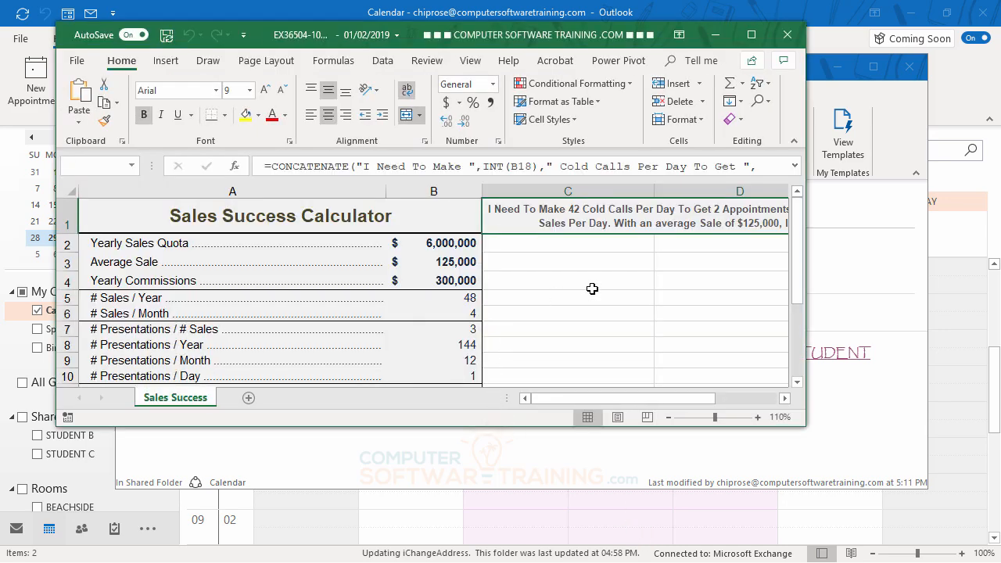
# Look over the Sales Success Calculator sheet, close the workbook, and save and close the Sales Workshop event
pyautogui.click(572, 282)
pyautogui.click(565, 327)
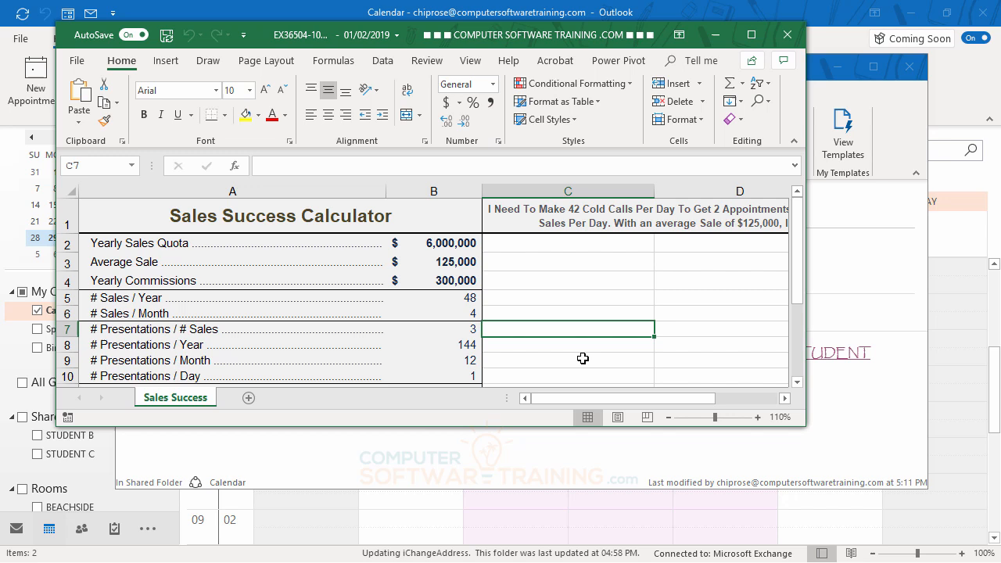
pyautogui.click(578, 285)
pyautogui.click(581, 330)
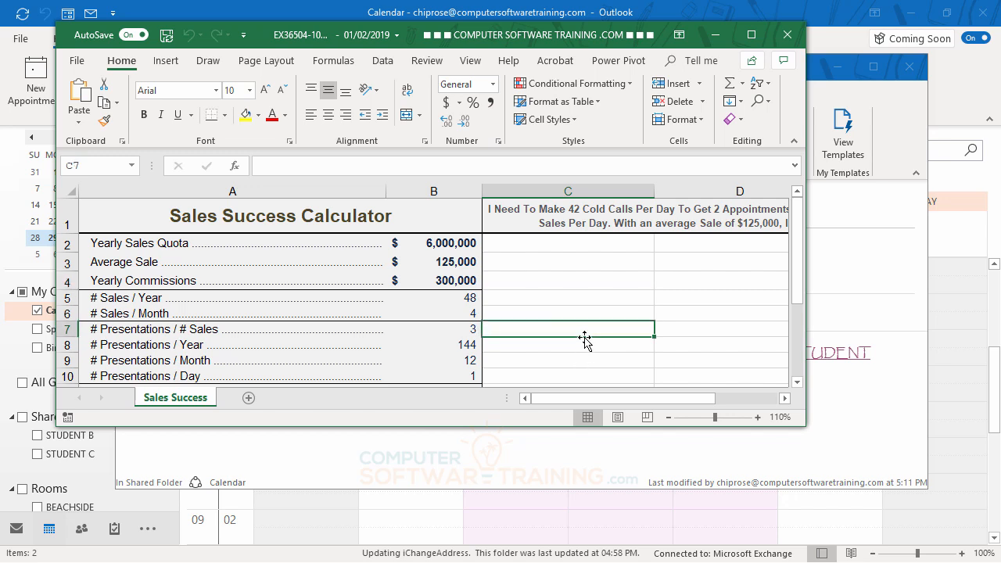
pyautogui.click(788, 39)
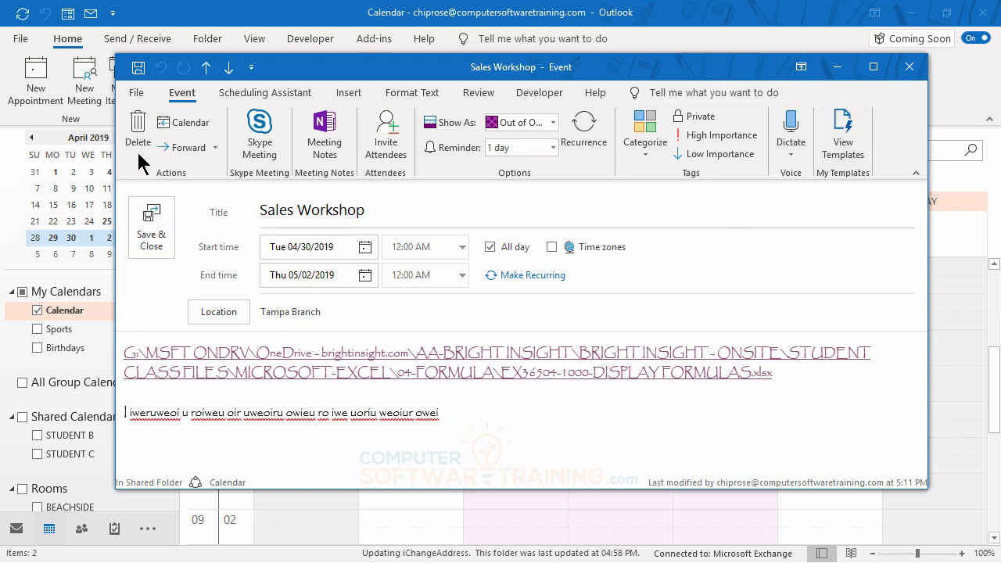
pyautogui.click(154, 223)
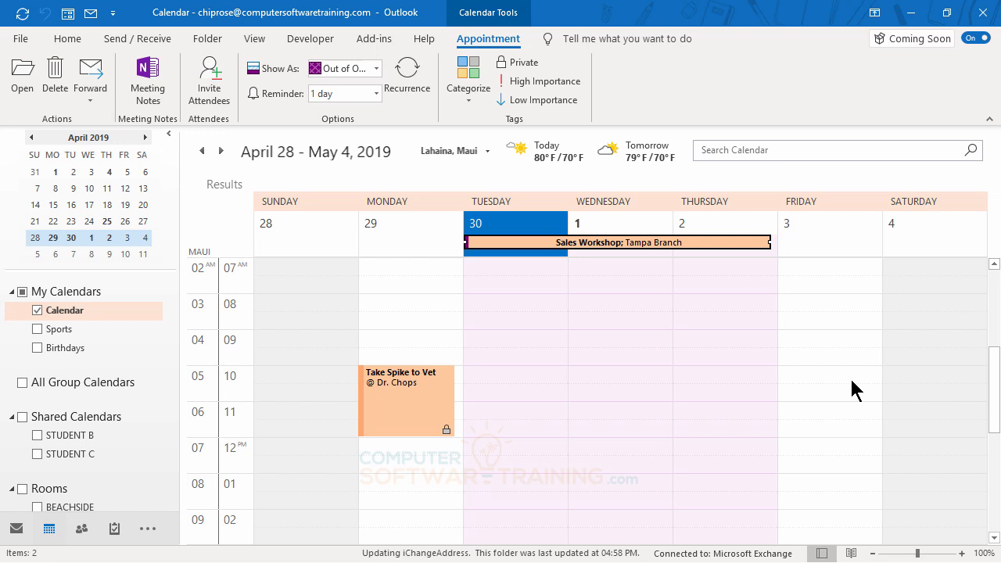
# Create an appointment on Friday 05/03/2019 at 07:00 AM and enter the doctor's name as its title
pyautogui.doubleClick(814, 267)
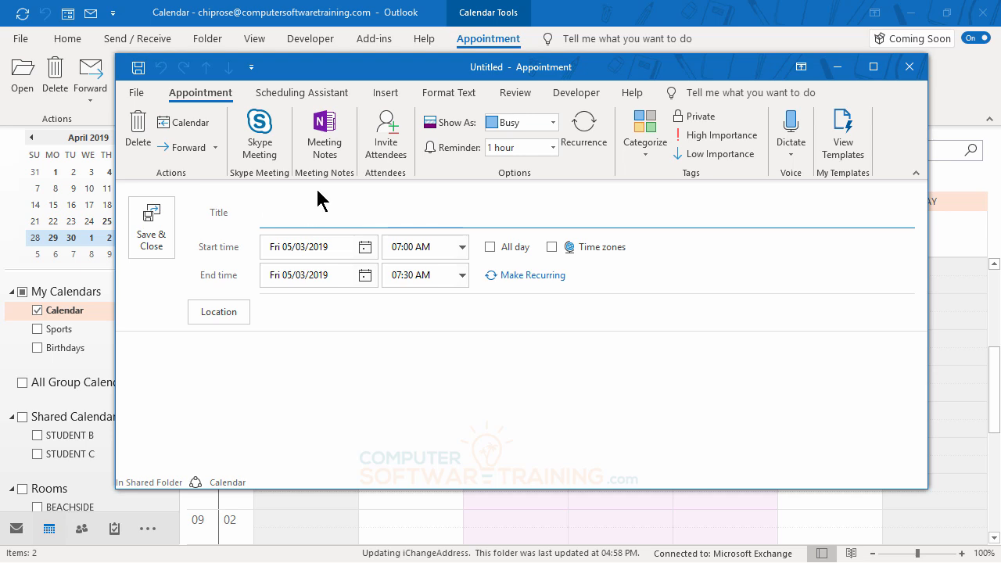
pyautogui.write('Dr. Crackeme')
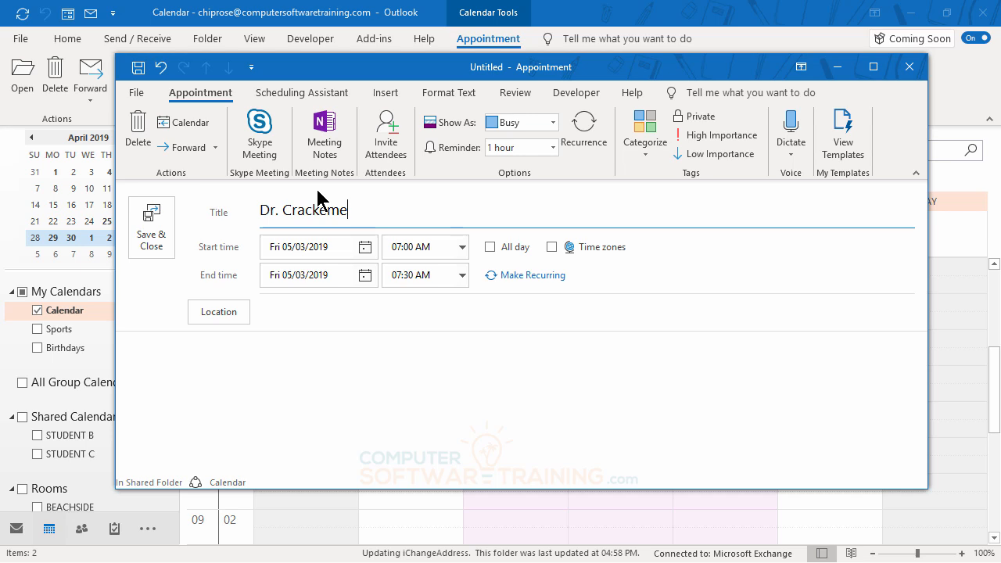
pyautogui.write('up')
pyautogui.press('BackSpace')
pyautogui.press('BackSpace')
pyautogui.press('BackSpace')
pyautogui.write('up')
# Set the doctor's appointment location to "At His Office" and move to its notes area
pyautogui.click(285, 316)
pyautogui.write('A')
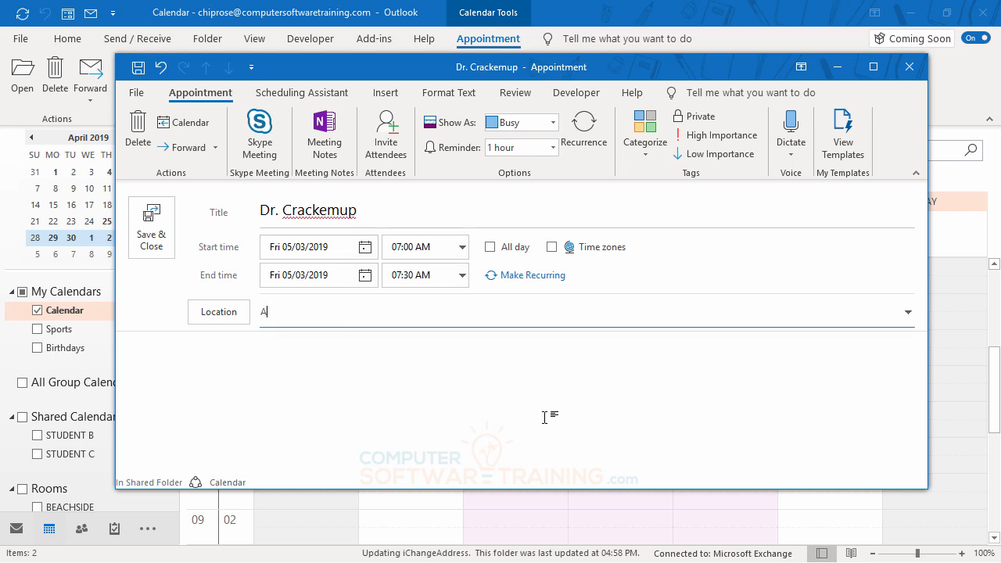
pyautogui.write('t His Office')
pyautogui.click(190, 357)
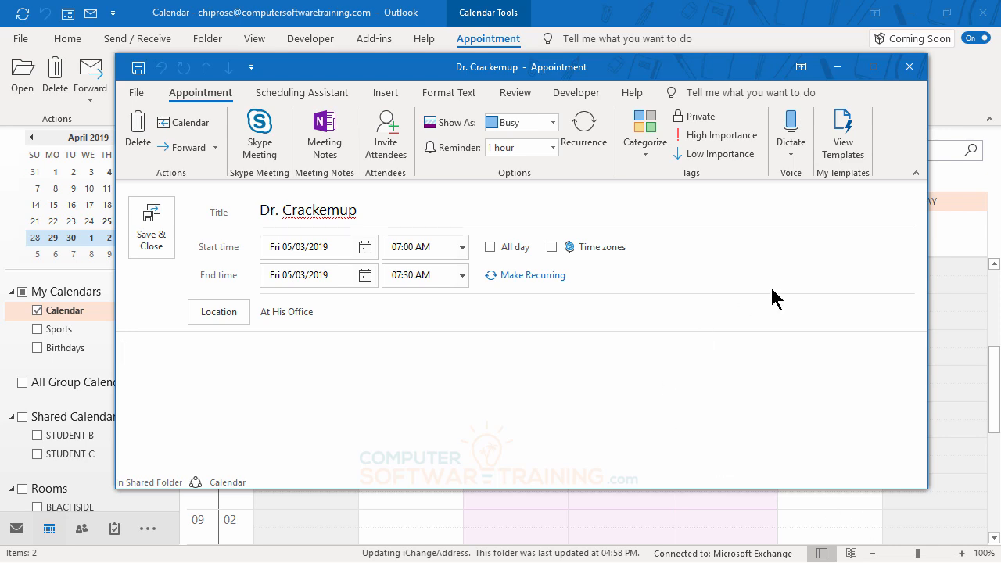
# Make the doctor's appointment recur weekly on Friday, ending after enough occurrences to run until 11/22/2019, and save and close the series
pyautogui.click(587, 128)
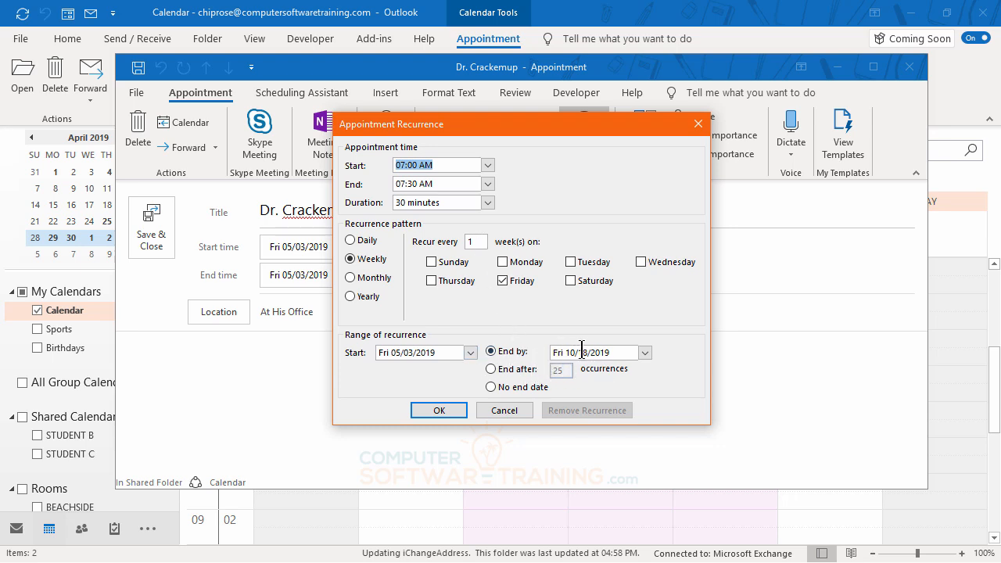
pyautogui.click(490, 369)
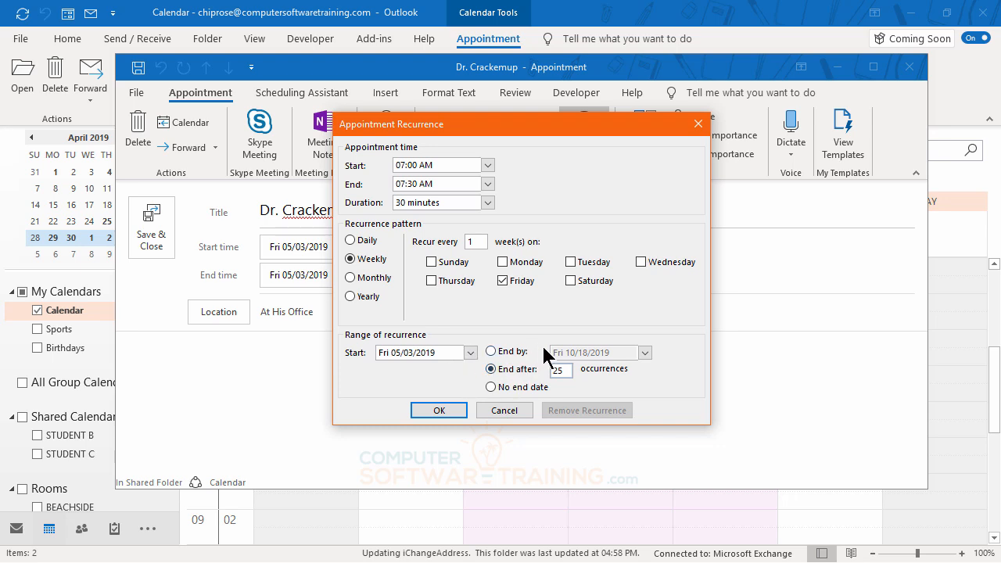
pyautogui.doubleClick(560, 371)
pyautogui.click(439, 410)
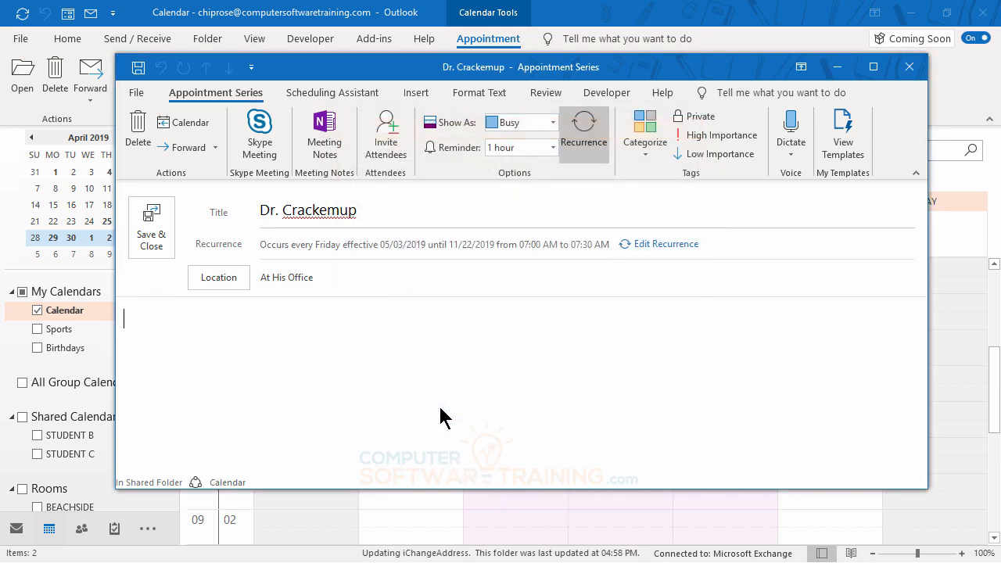
pyautogui.click(151, 231)
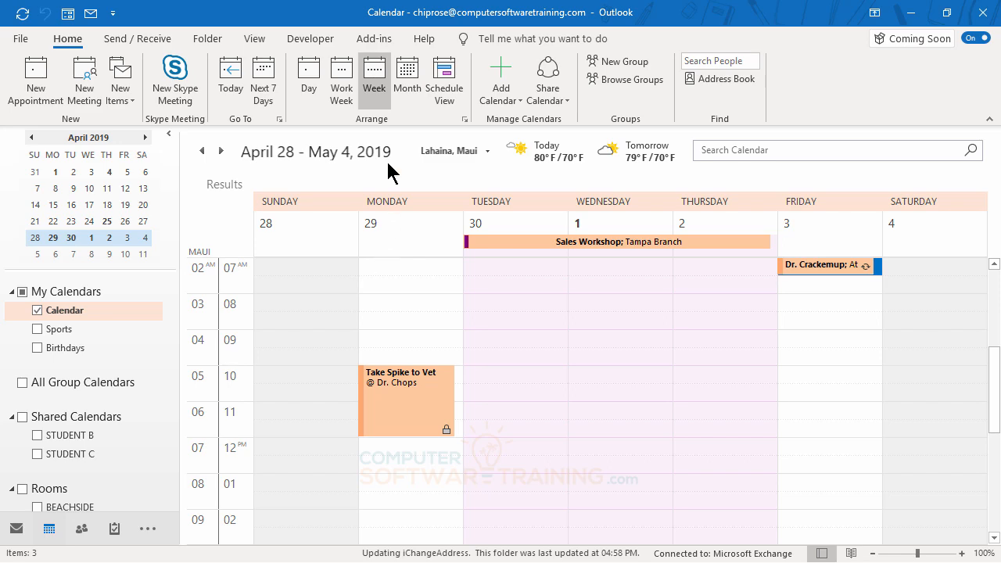
# Show the calendar by month and examine the recurring Friday appointments from May through November 2019
pyautogui.click(408, 78)
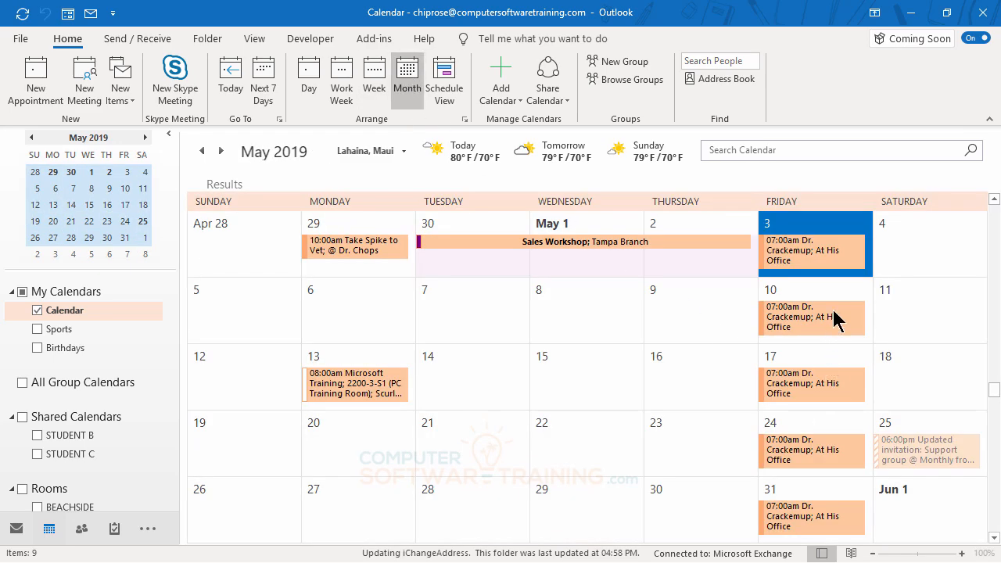
pyautogui.scroll(-2, 833, 317)
pyautogui.scroll(-10, 833, 317)
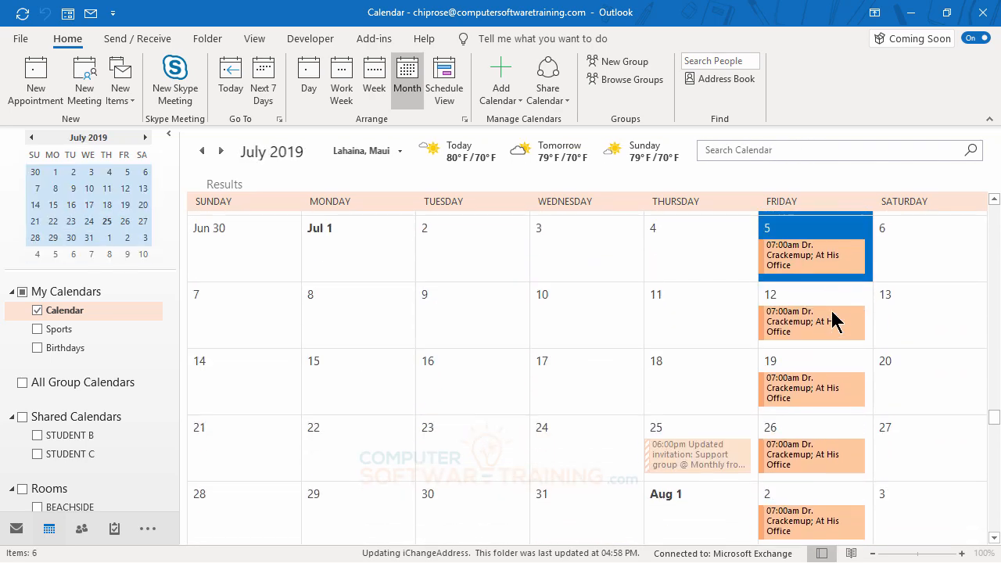
pyautogui.scroll(-16, 833, 316)
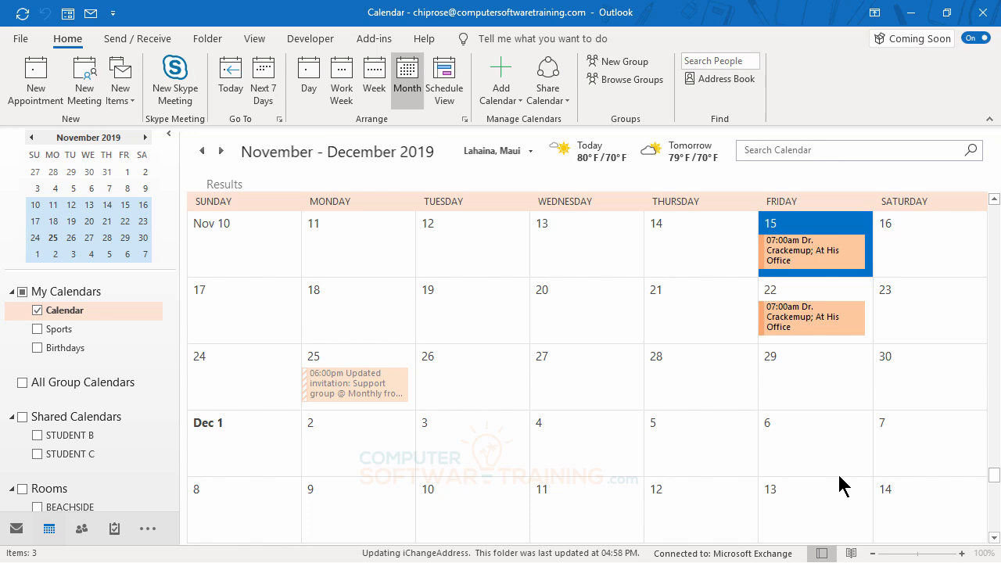
# Move only the May 24 occurrence of the doctor's recurring appointment to Thursday, May 23, 2019
pyautogui.scroll(16, 763, 384)
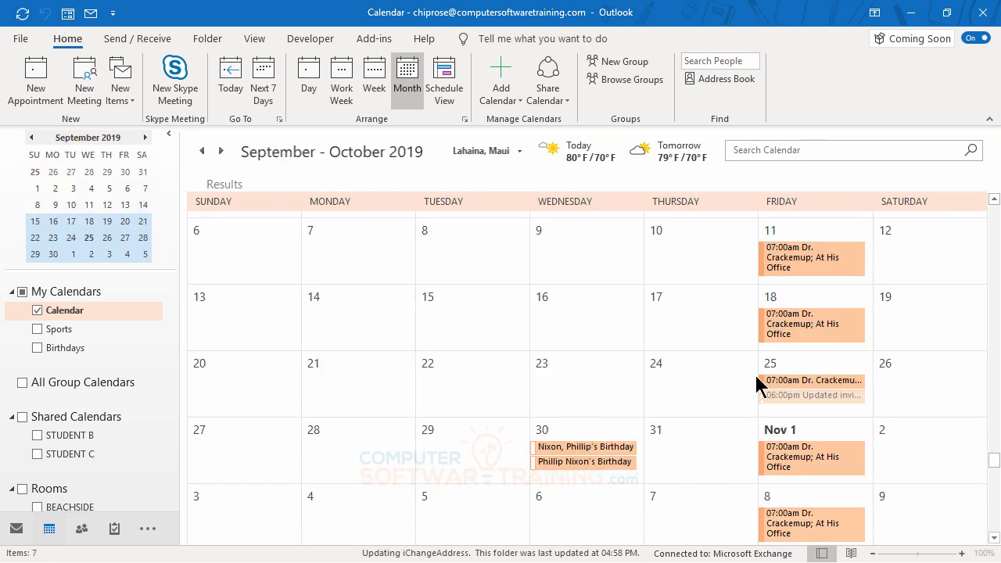
pyautogui.scroll(16, 756, 377)
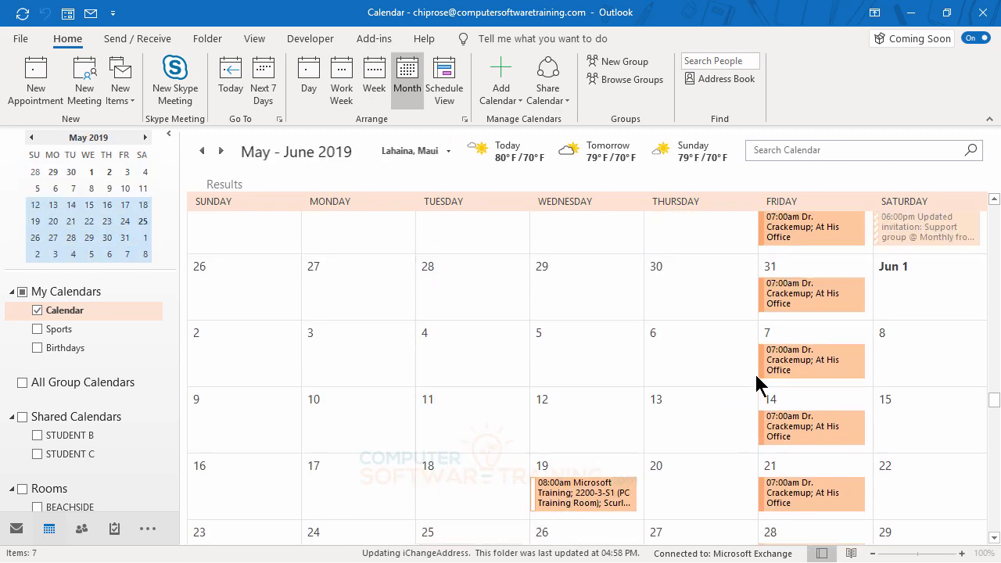
pyautogui.scroll(1, 756, 376)
pyautogui.scroll(-7, 756, 376)
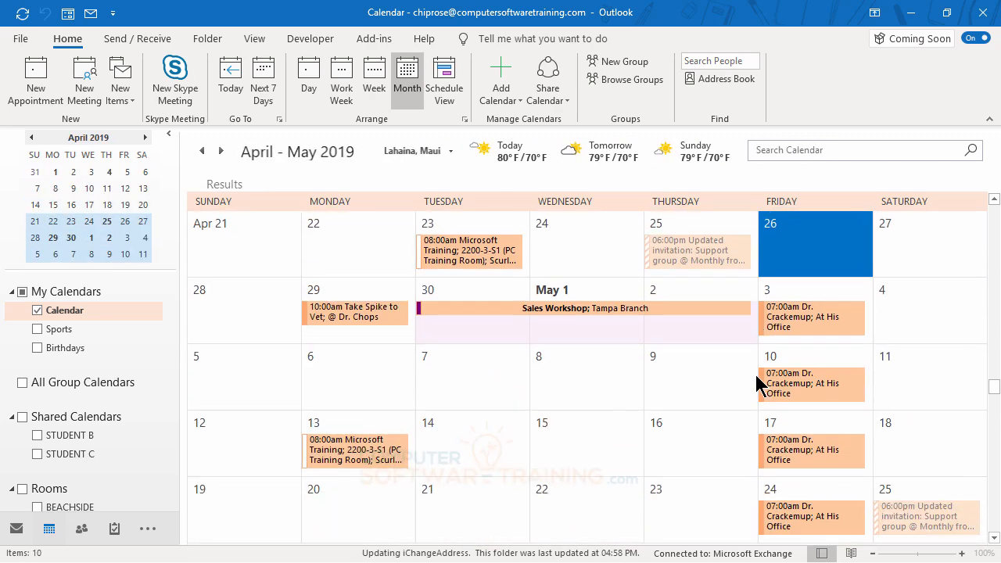
pyautogui.scroll(2, 754, 374)
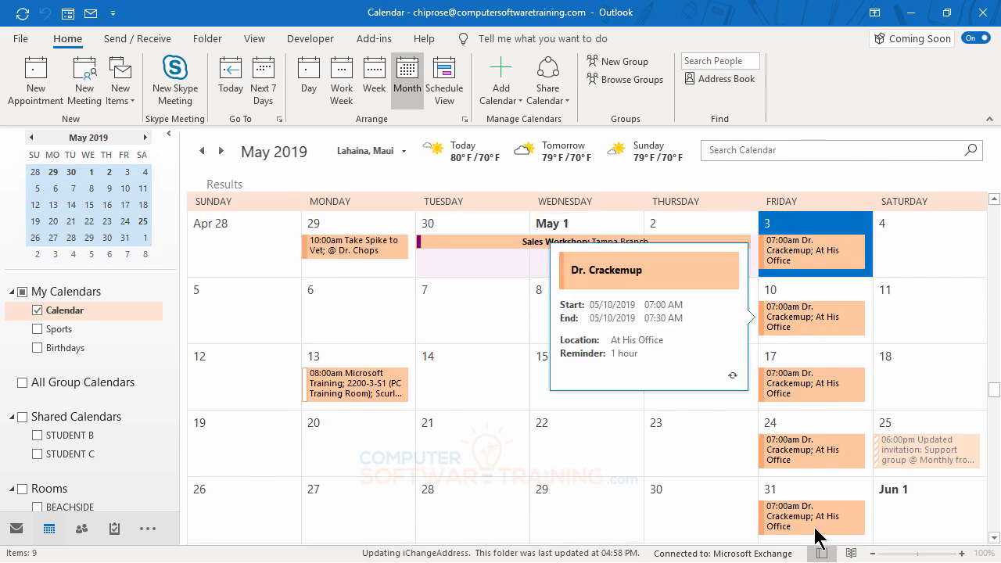
pyautogui.scroll(-2, 813, 531)
pyautogui.moveTo(803, 326)
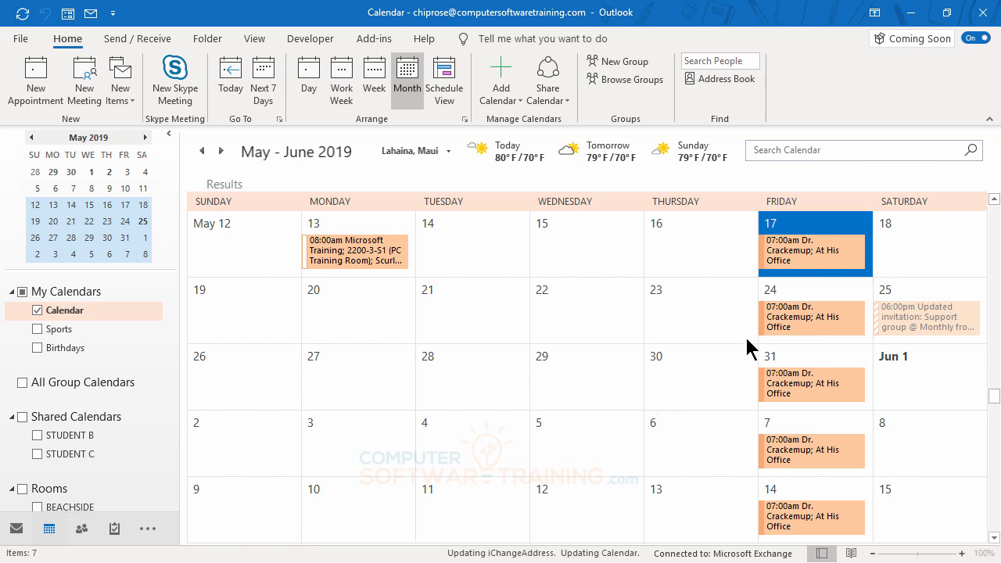
pyautogui.click(805, 319)
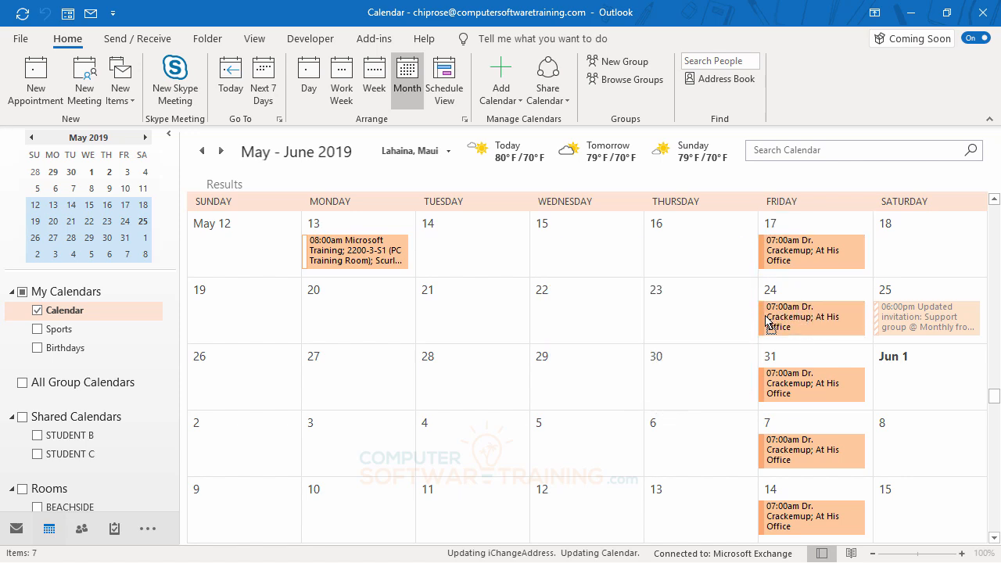
pyautogui.moveTo(768, 322); pyautogui.dragTo(724, 329)
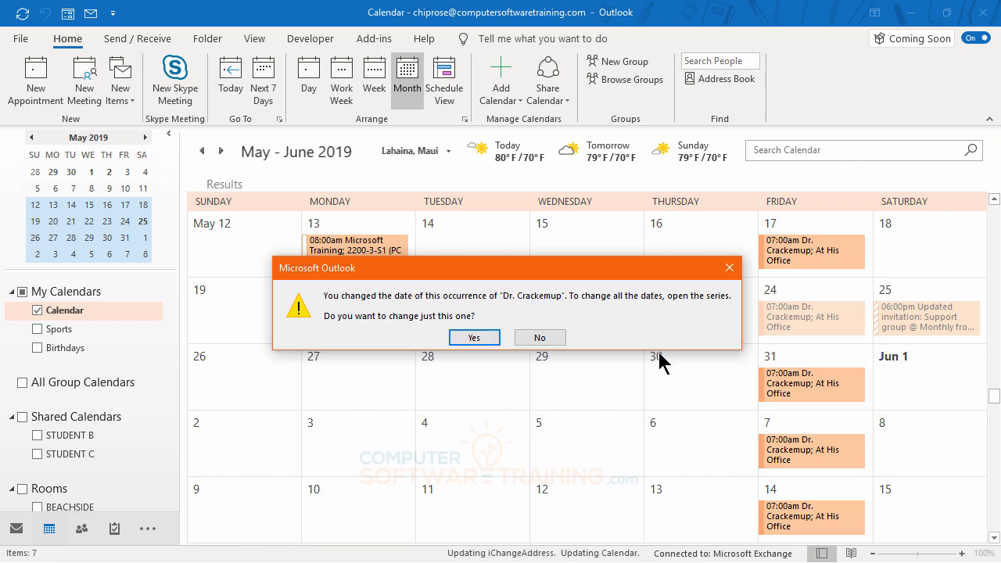
pyautogui.click(472, 337)
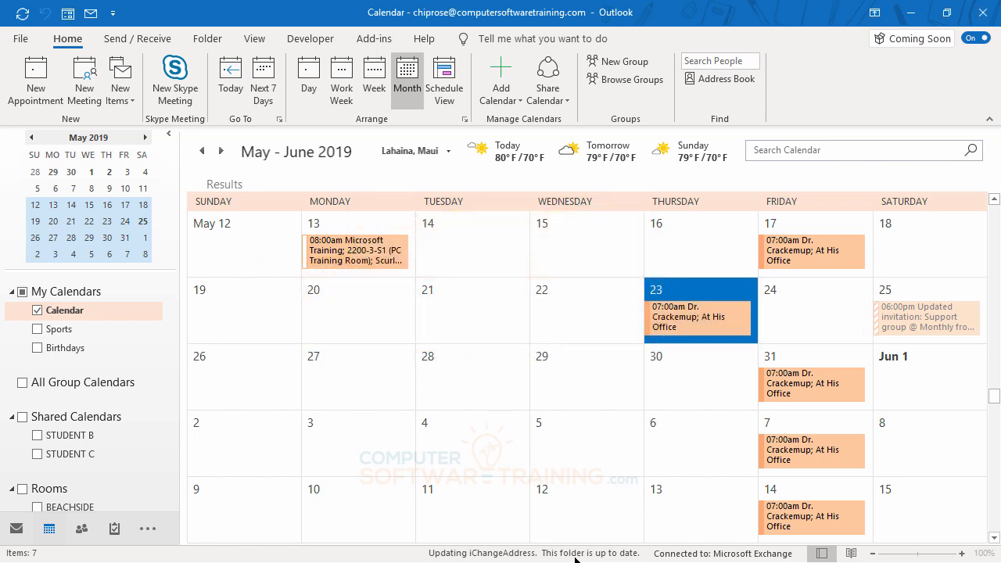
pyautogui.click(668, 399)
pyautogui.click(668, 399)
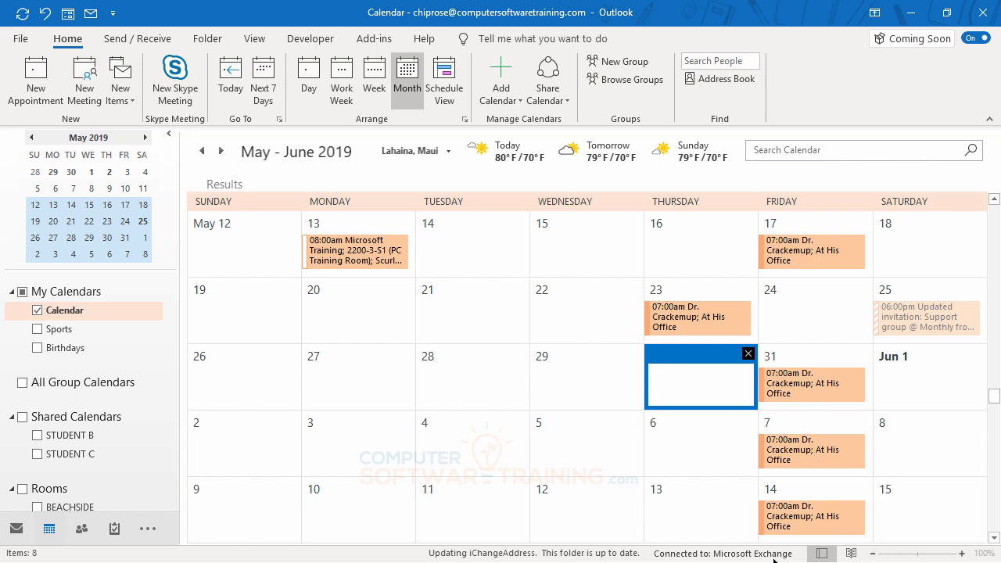
pyautogui.click(430, 324)
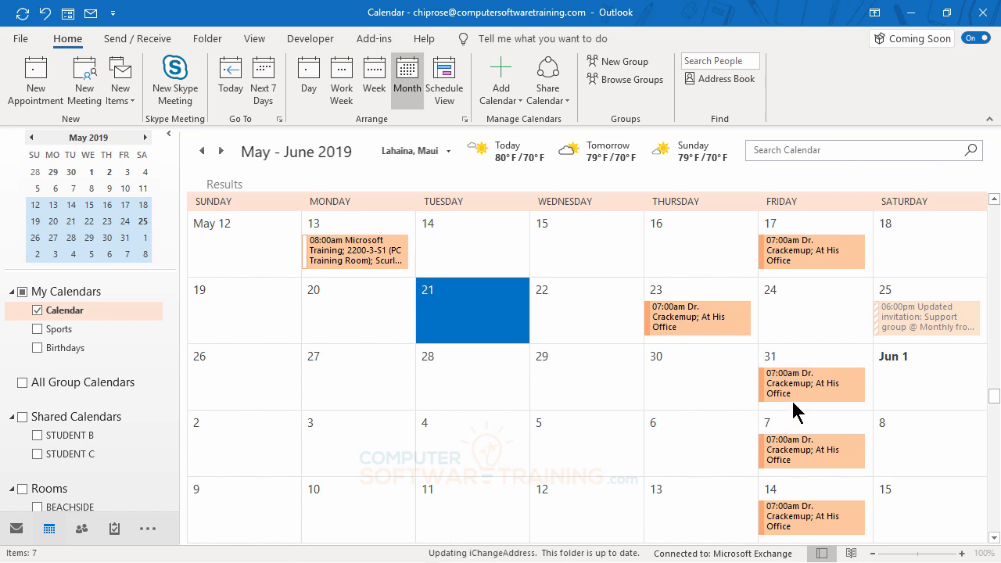
# Delete the entire series of the doctor's weekly appointment, starting from its October 18, 2019 occurrence
pyautogui.scroll(-15, 794, 410)
pyautogui.scroll(-12, 796, 413)
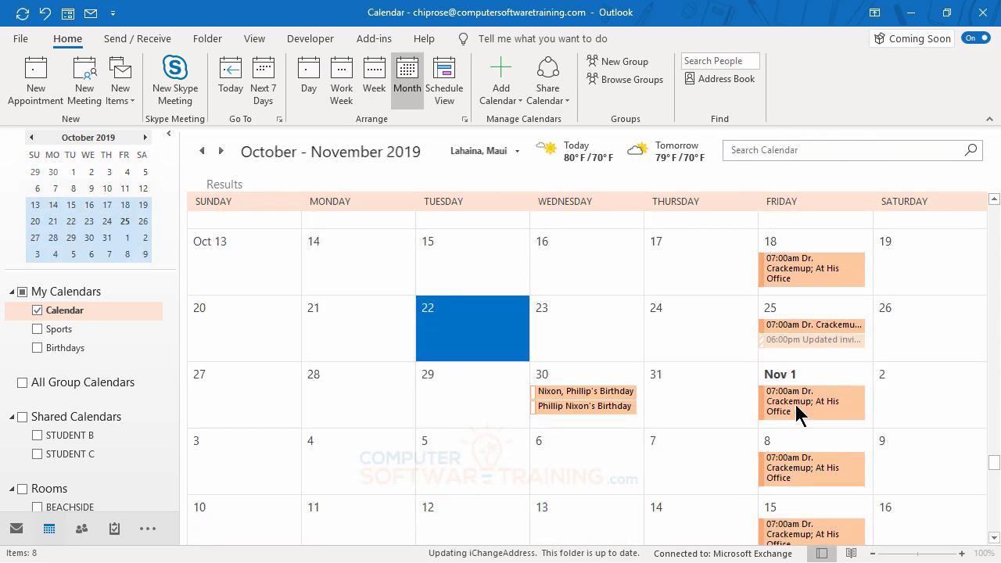
pyautogui.scroll(6, 796, 415)
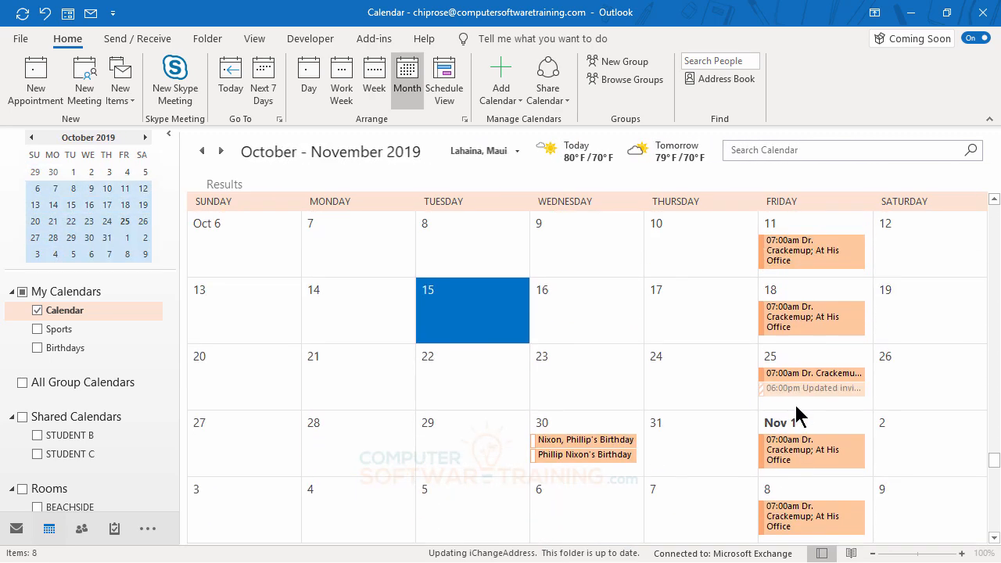
pyautogui.click(807, 319)
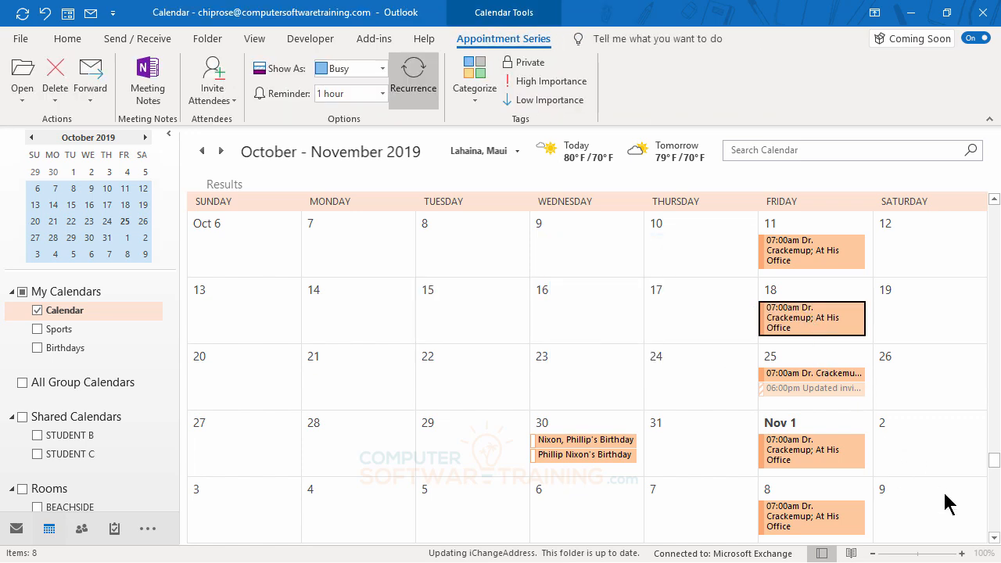
pyautogui.press('Delete')
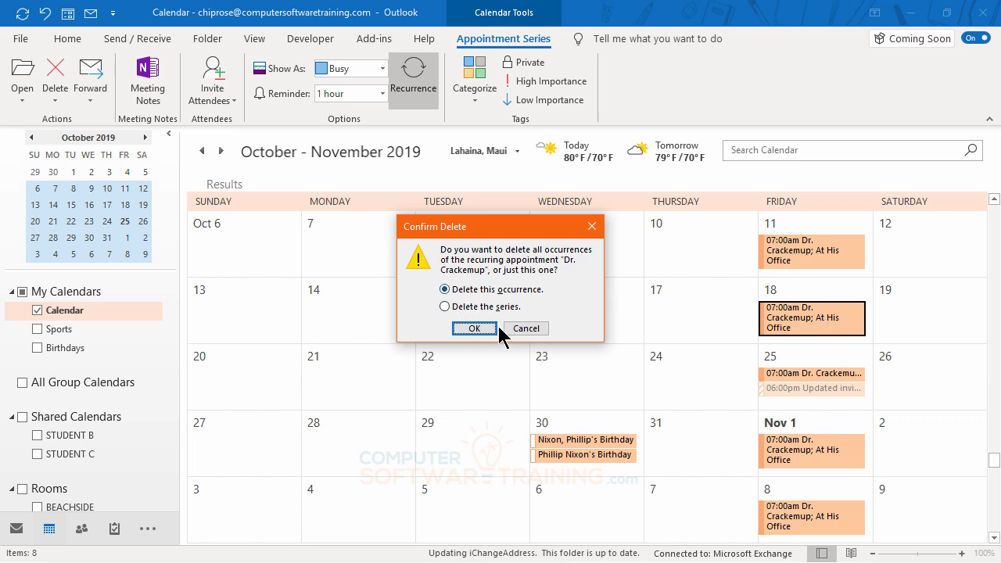
pyautogui.click(445, 306)
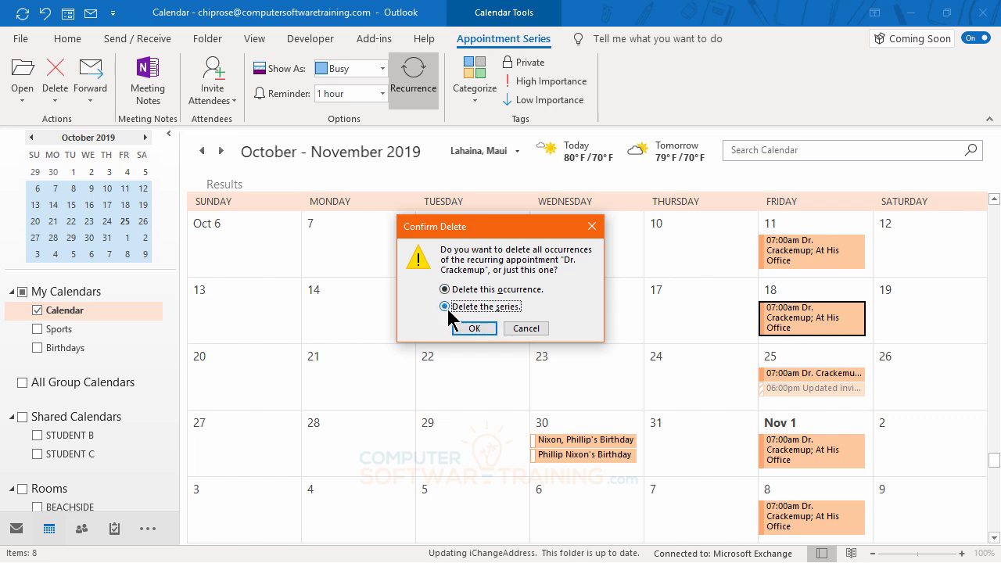
pyautogui.click(476, 329)
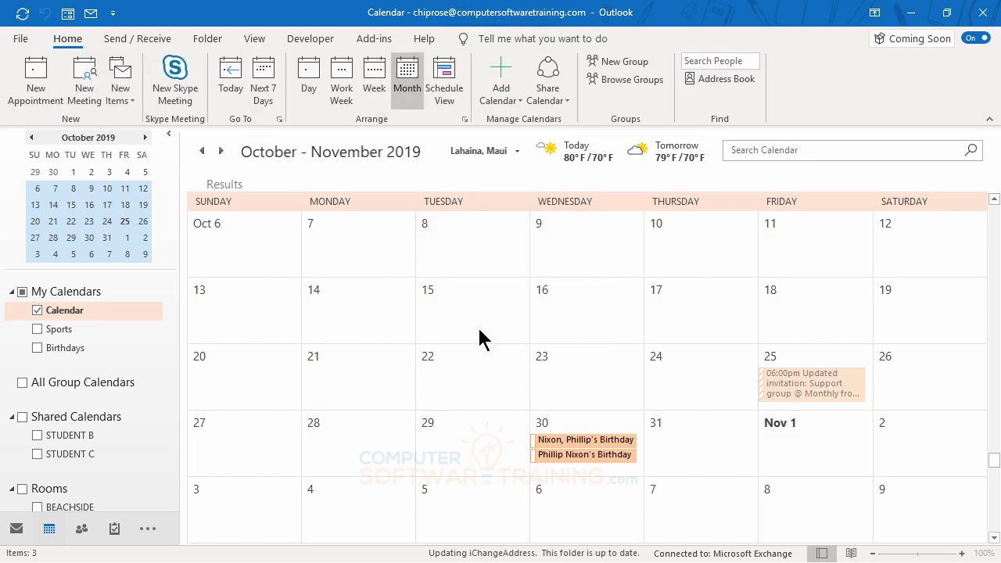
# Examine the monthly calendar between February and October 2019 for any leftover occurrences of the doctor's appointment
pyautogui.scroll(15, 581, 357)
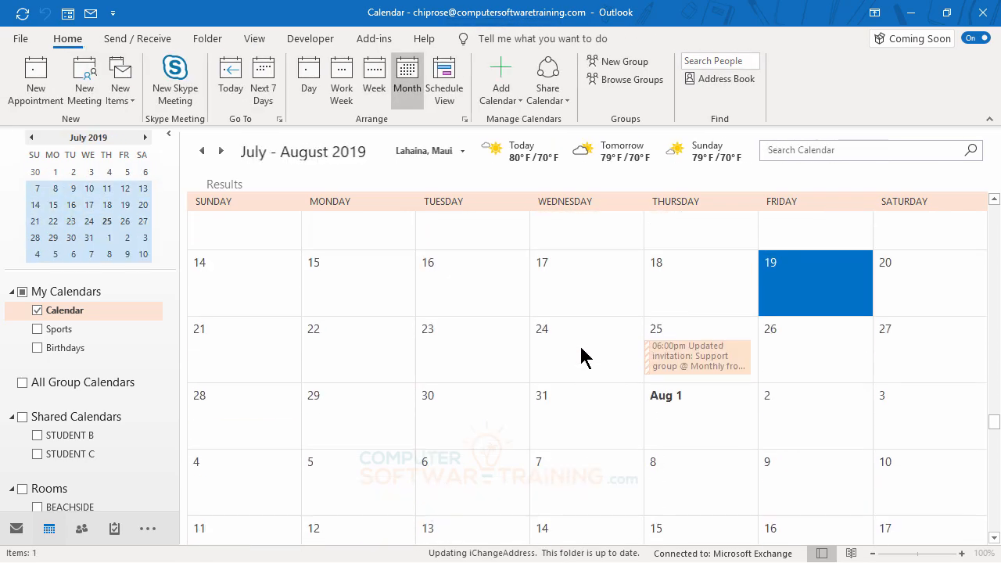
pyautogui.scroll(12, 581, 357)
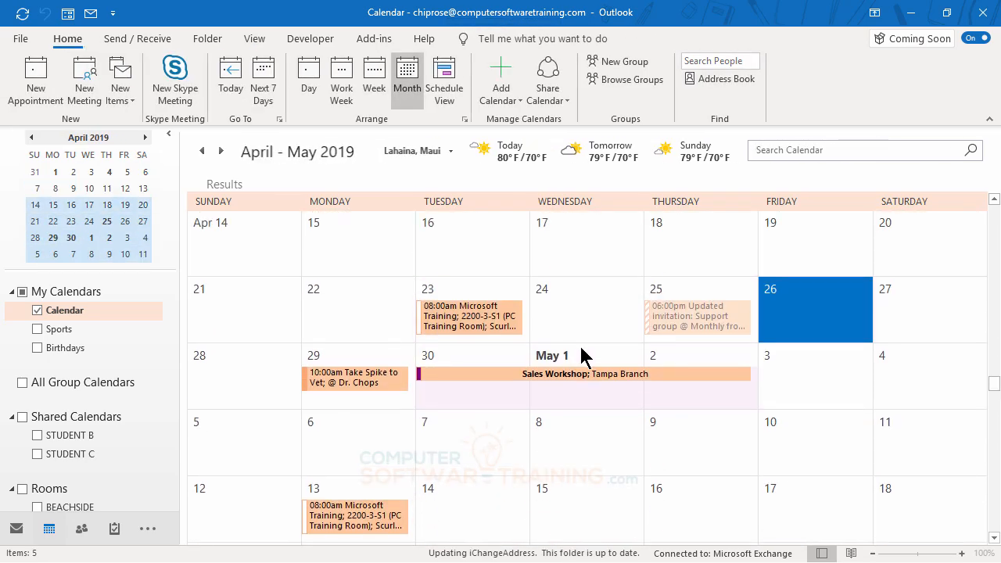
pyautogui.scroll(6, 581, 358)
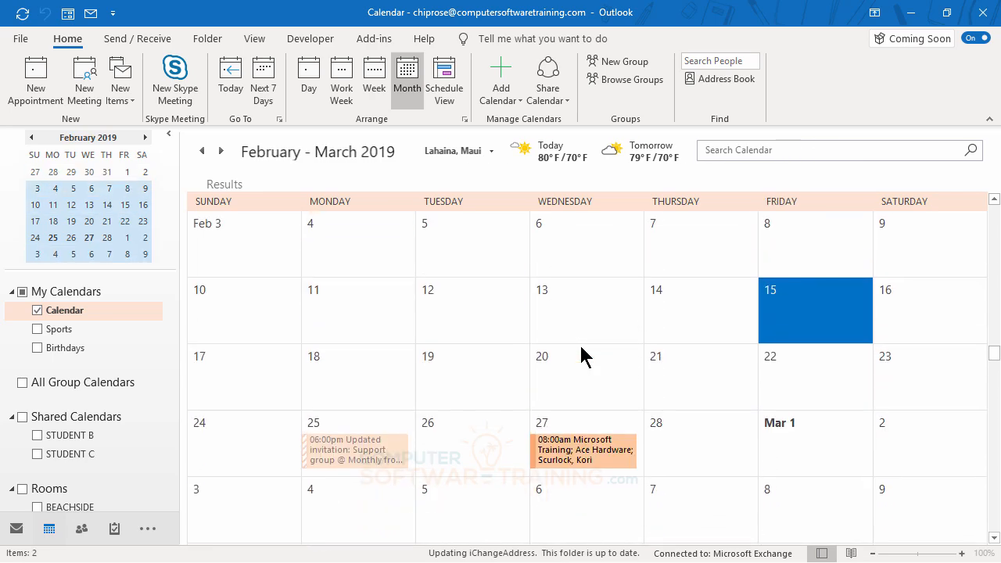
pyautogui.scroll(-4, 581, 357)
pyautogui.scroll(-7, 581, 348)
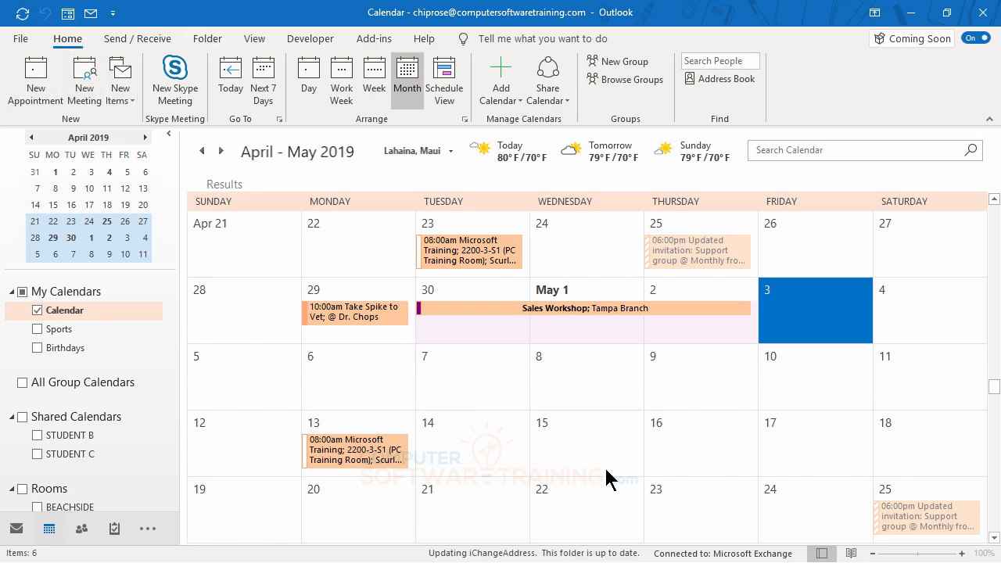
pyautogui.scroll(9, 588, 452)
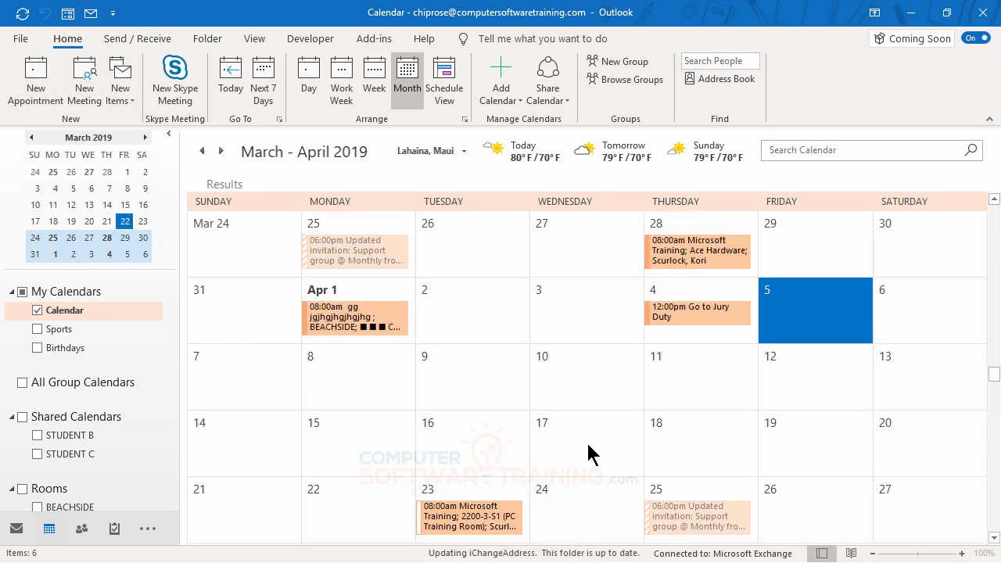
pyautogui.scroll(-5, 588, 452)
pyautogui.scroll(-6, 588, 452)
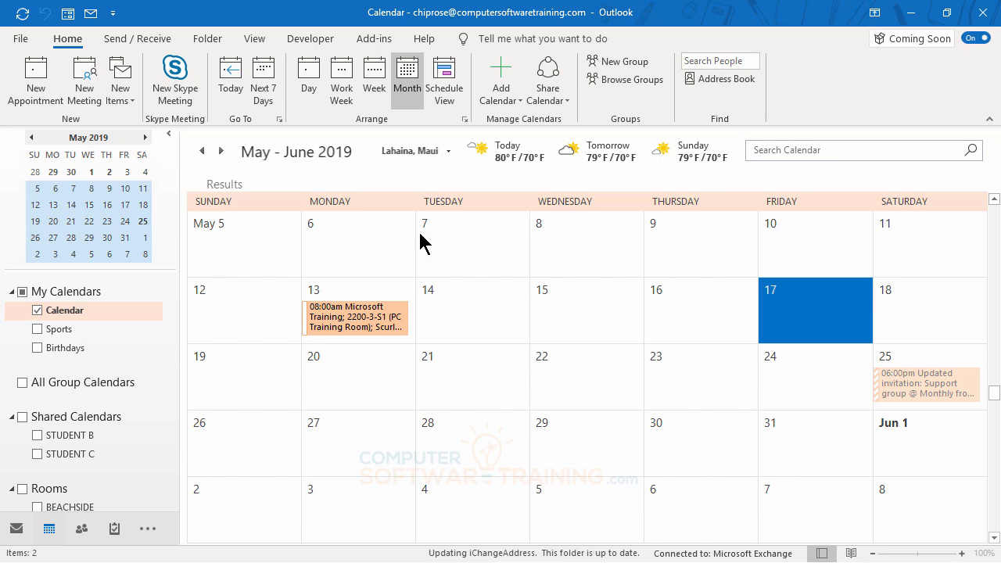
# Return to the current date and create an entry on Friday 03/29/2019 with the doctor's name as title and "His Office" as location
pyautogui.click(232, 78)
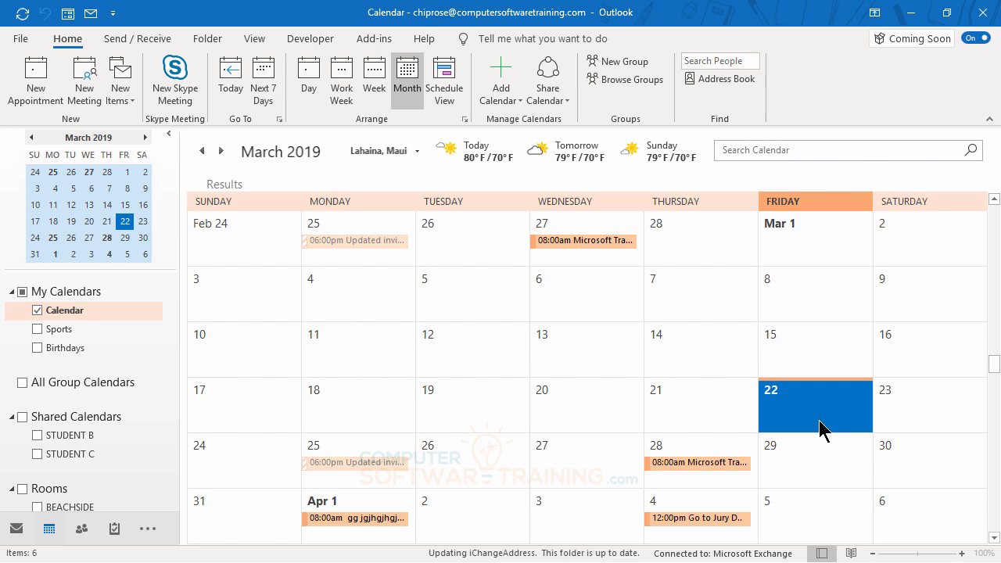
pyautogui.scroll(-1, 813, 415)
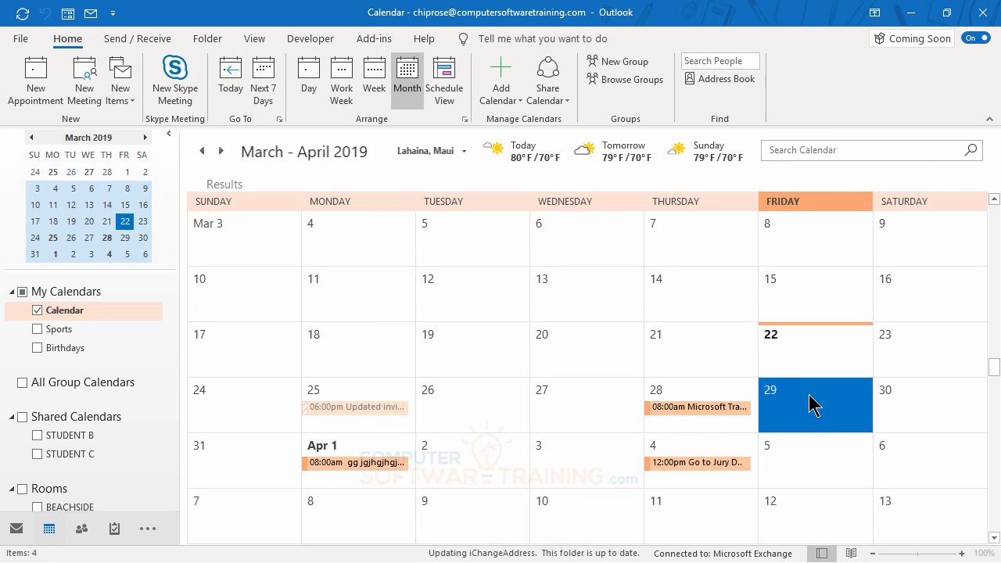
pyautogui.scroll(1, 810, 399)
pyautogui.scroll(-1, 827, 418)
pyautogui.click(796, 405)
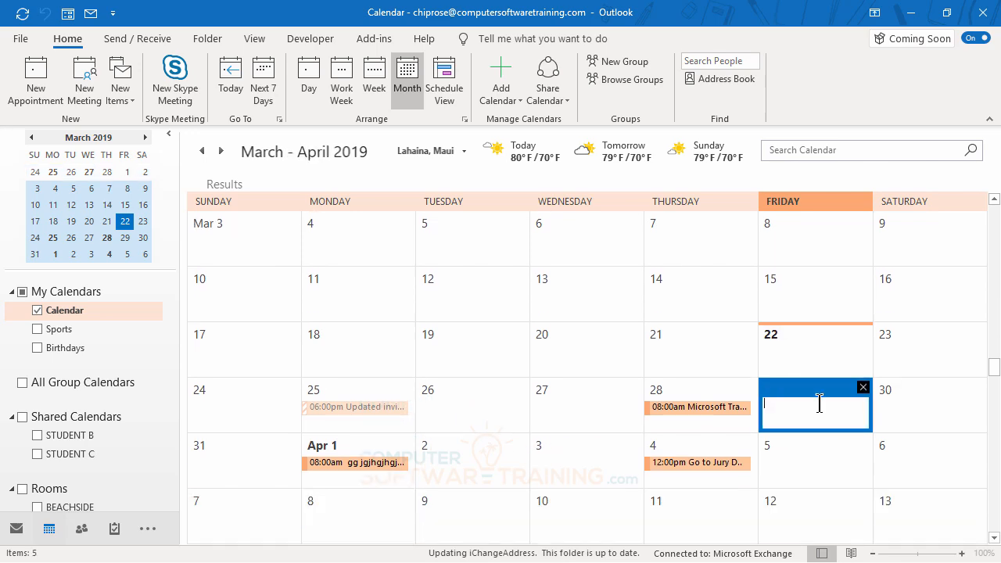
pyautogui.click(798, 365)
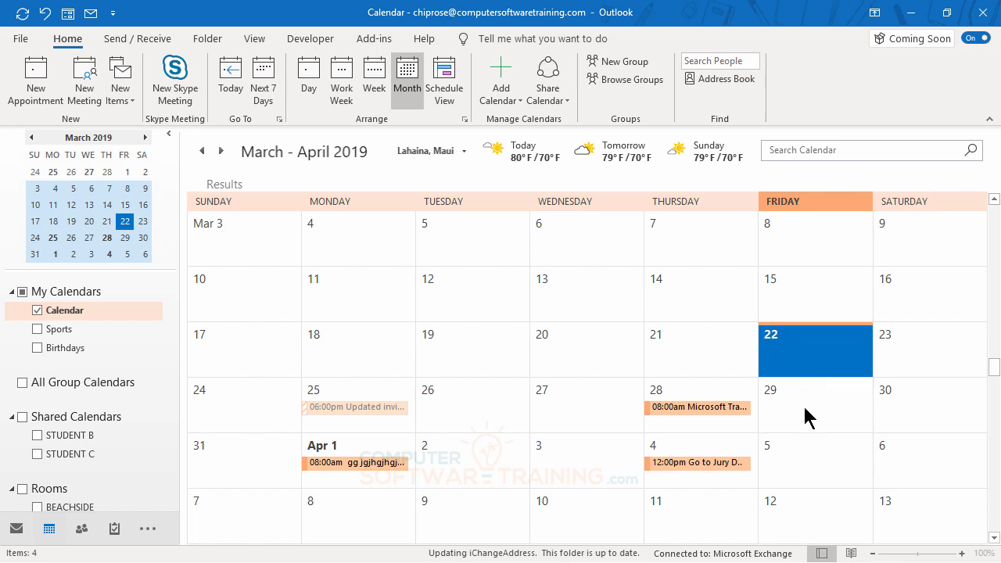
pyautogui.doubleClick(804, 397)
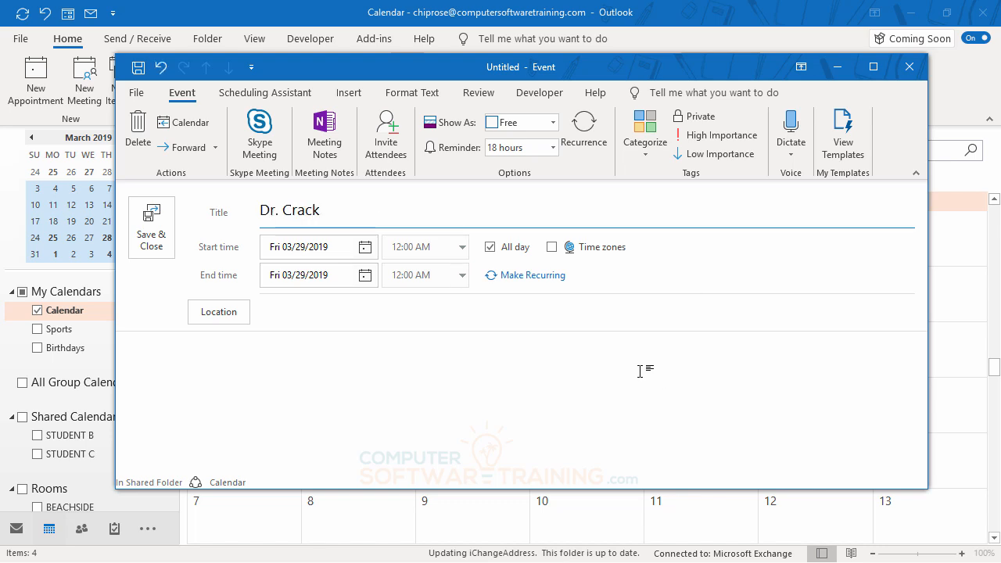
pyautogui.click(273, 313)
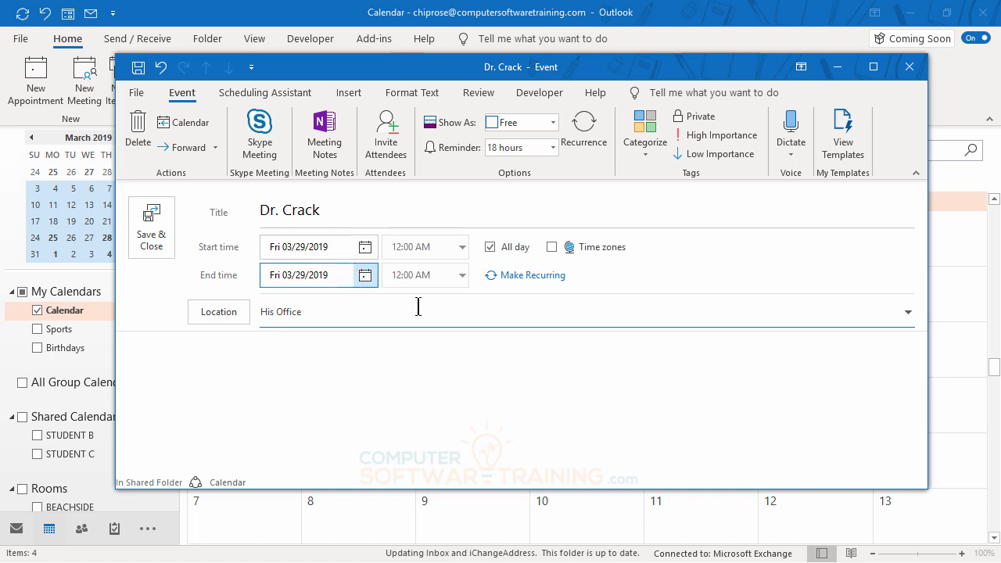
# Turn the all-day entry into a timed appointment from 07:00 AM to 07:30 AM
pyautogui.click(490, 248)
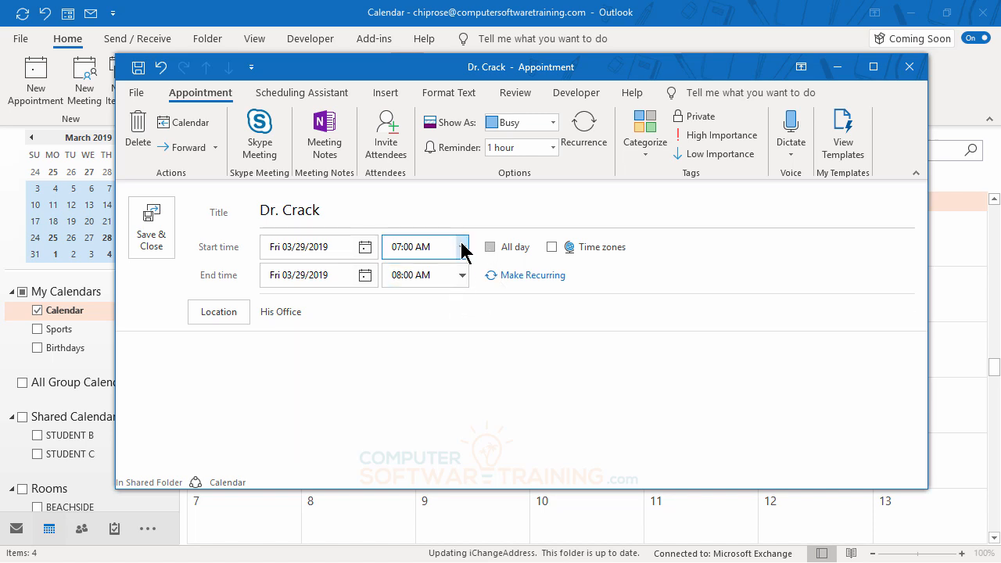
pyautogui.click(462, 276)
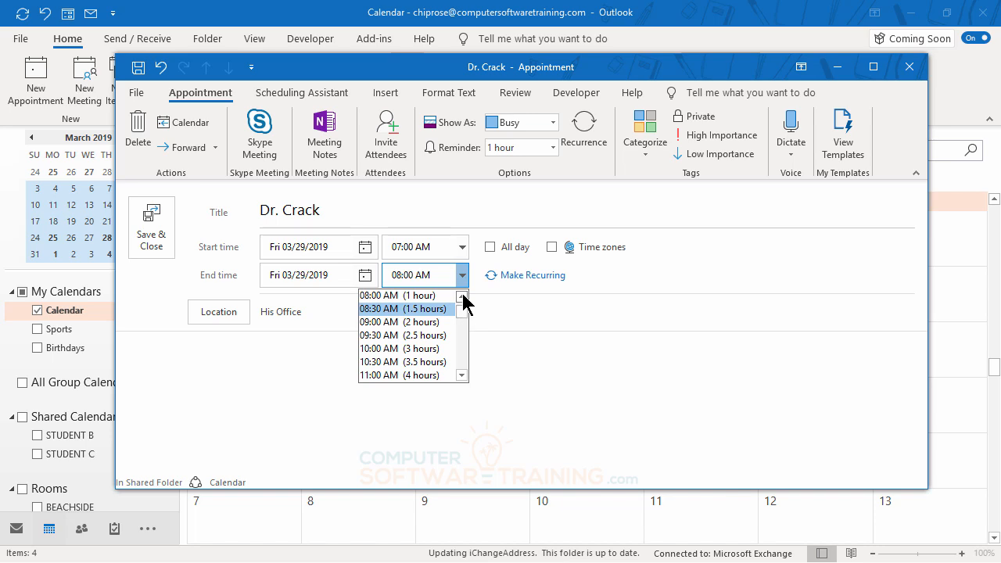
pyautogui.click(462, 296)
pyautogui.click(461, 296)
pyautogui.click(421, 310)
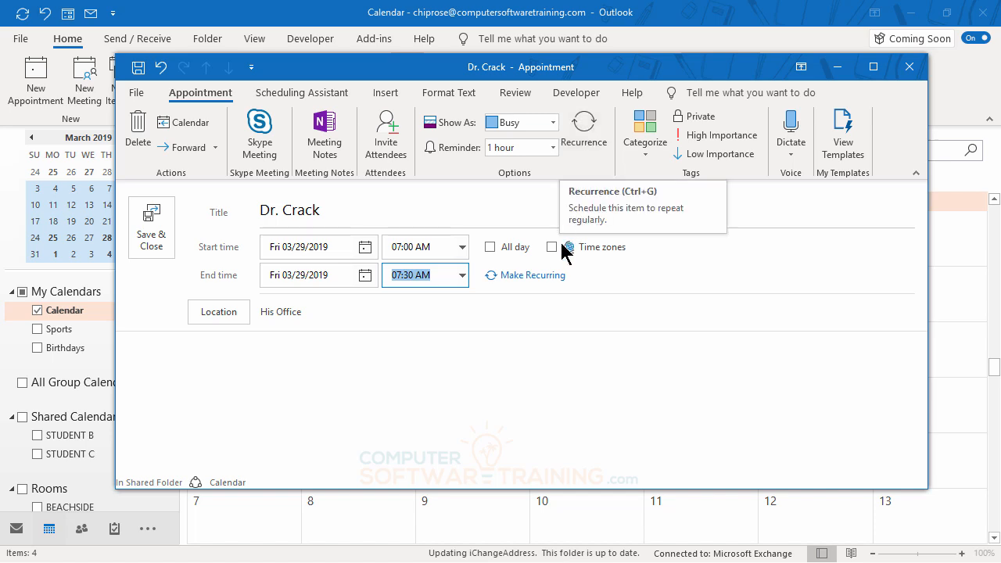
# Make the doctor's appointment recur weekly on Friday, ending after 25 occurrences, and save and close the series
pyautogui.click(589, 125)
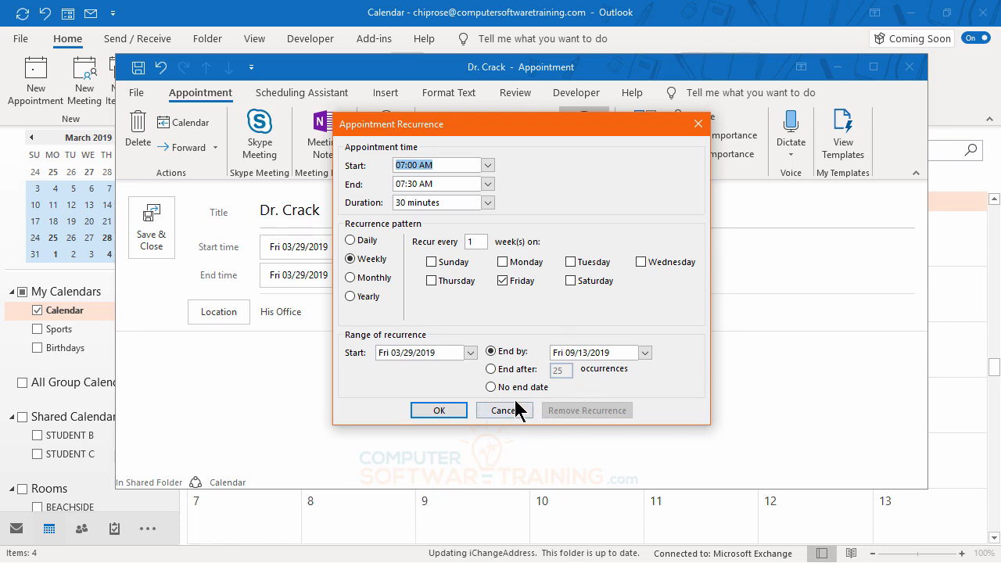
pyautogui.click(490, 369)
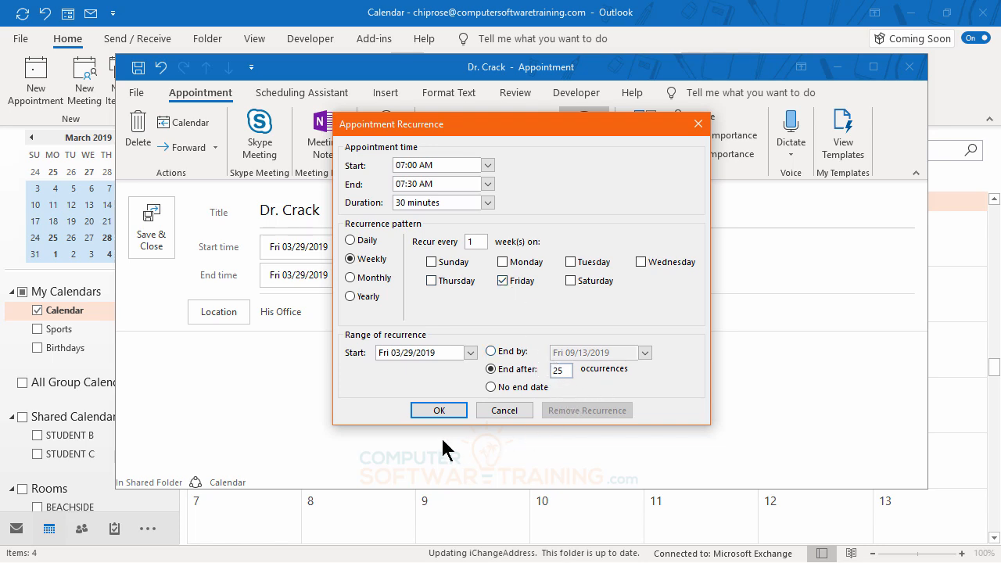
pyautogui.click(440, 411)
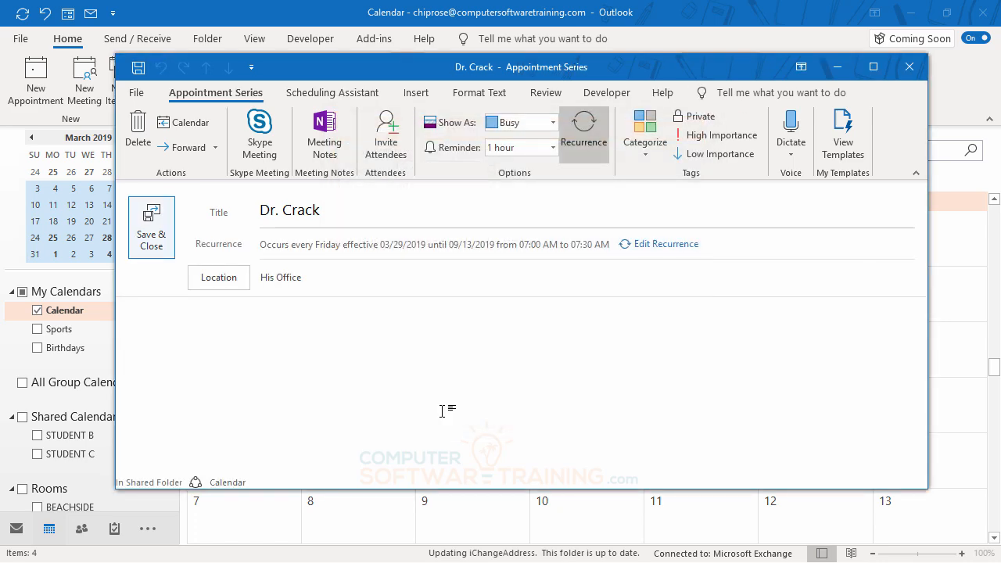
pyautogui.click(154, 234)
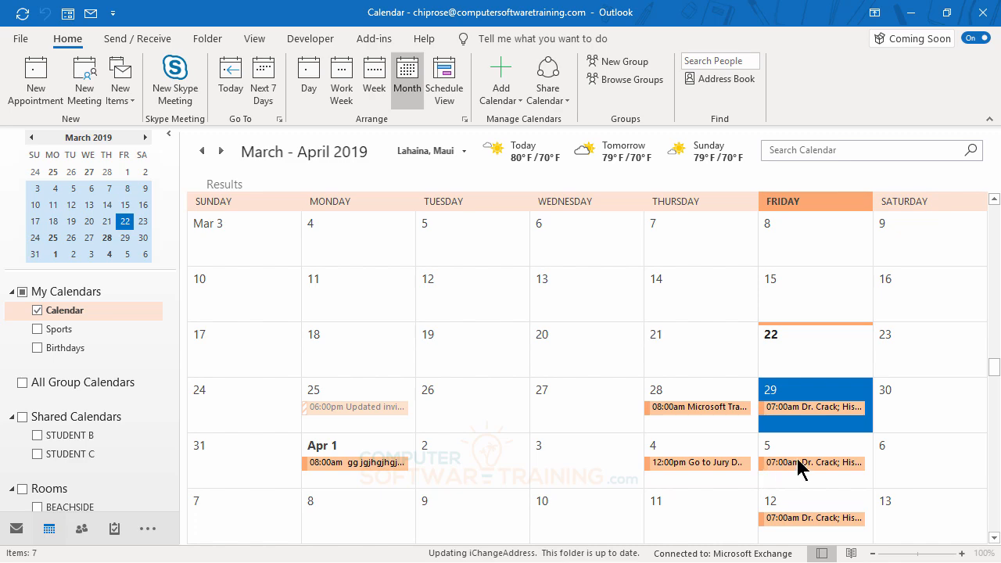
# Examine the monthly calendar from March to August 2019 for the doctor's weekly Friday appointments
pyautogui.moveTo(797, 462)
pyautogui.moveTo(797, 422)
pyautogui.scroll(-9, 798, 422)
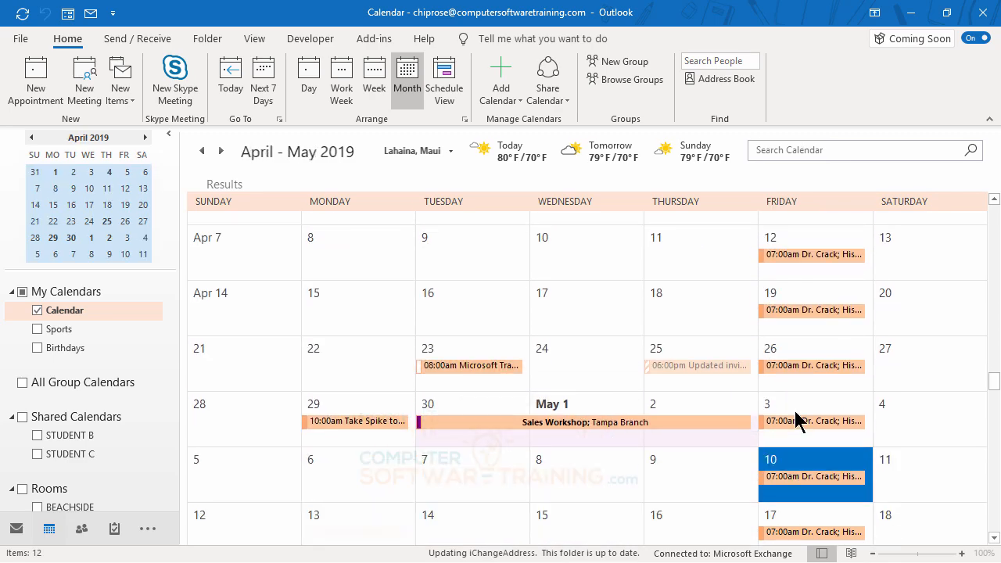
pyautogui.scroll(-9, 798, 418)
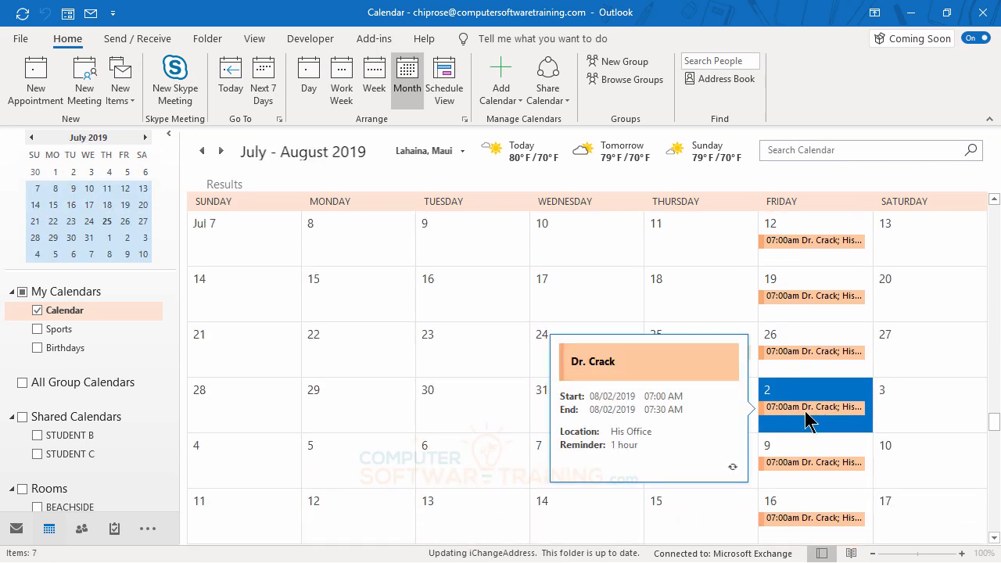
pyautogui.scroll(10, 807, 420)
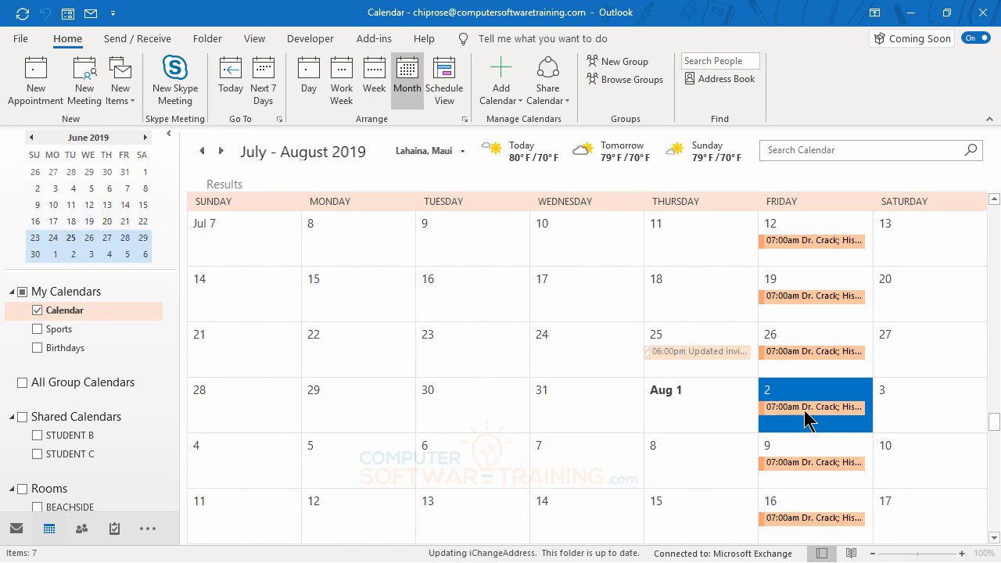
pyautogui.scroll(8, 807, 420)
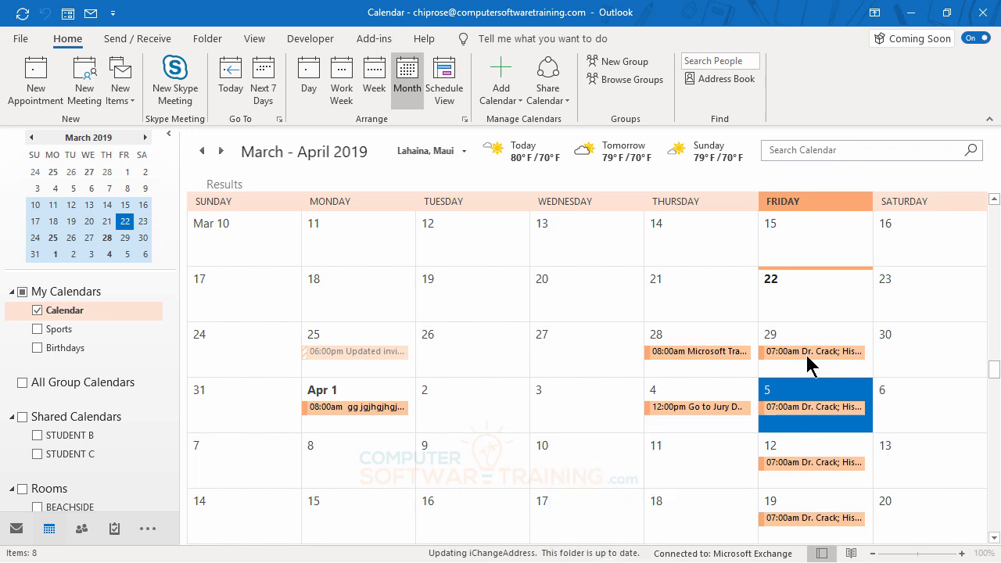
# Open the entire doctor's appointment series from Friday 03/29/2019, set it to end after 15 occurrences, and save and close it
pyautogui.moveTo(808, 361)
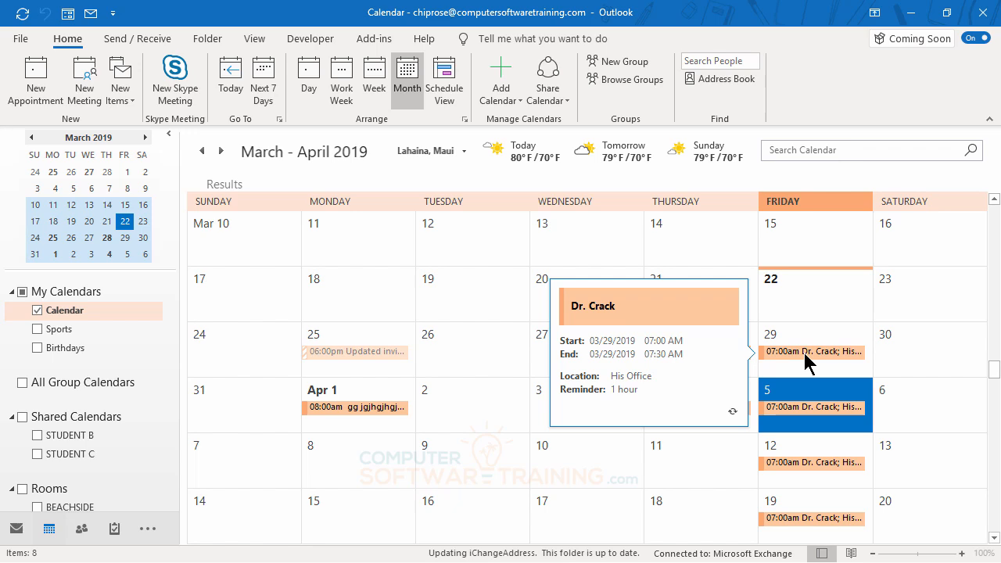
pyautogui.doubleClick(808, 362)
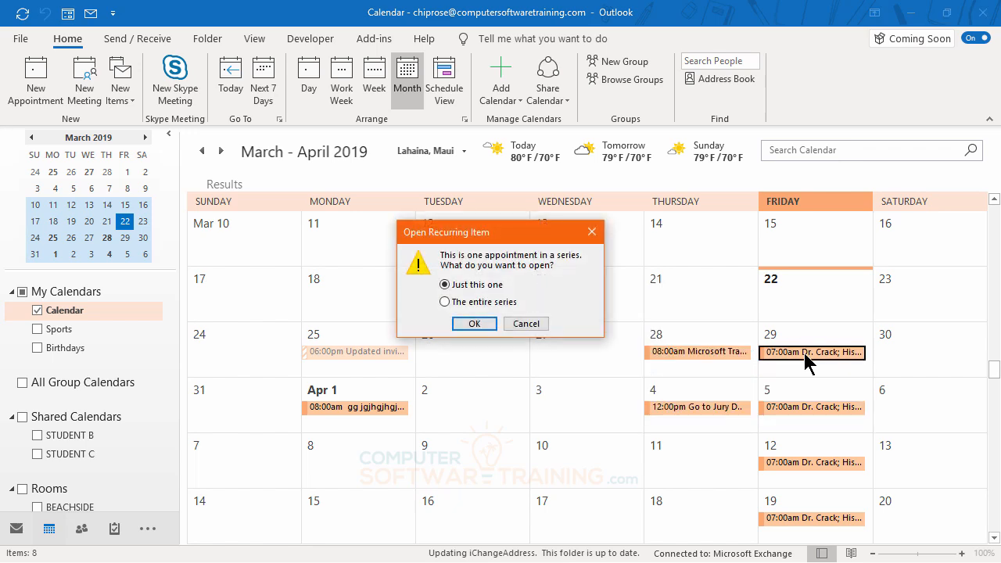
pyautogui.click(473, 323)
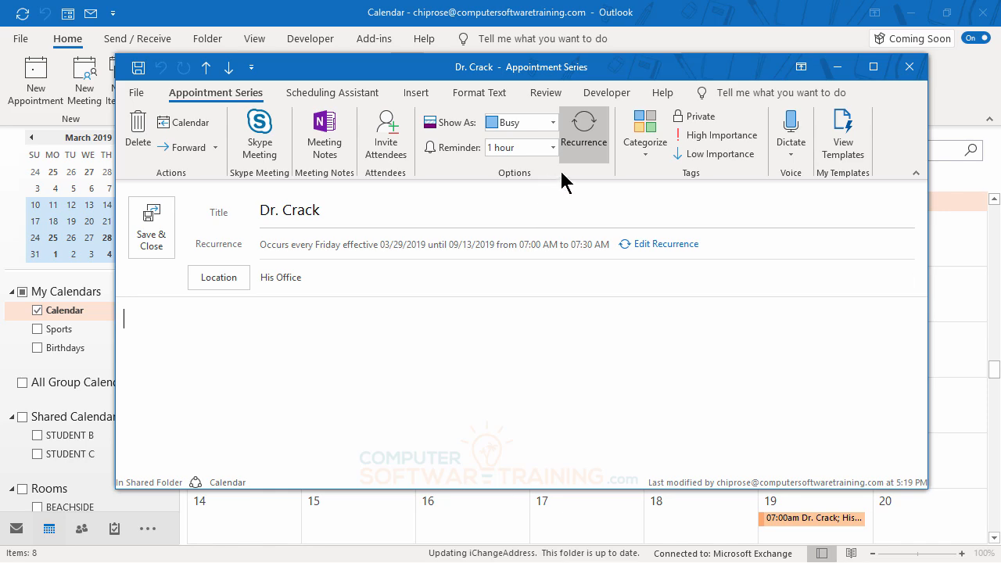
pyautogui.click(586, 149)
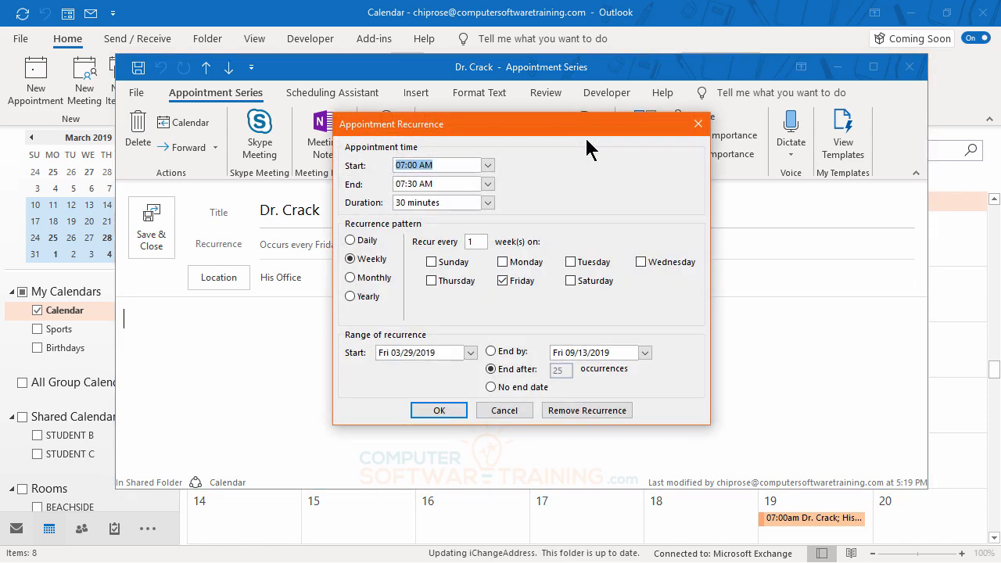
pyautogui.click(491, 352)
pyautogui.click(491, 370)
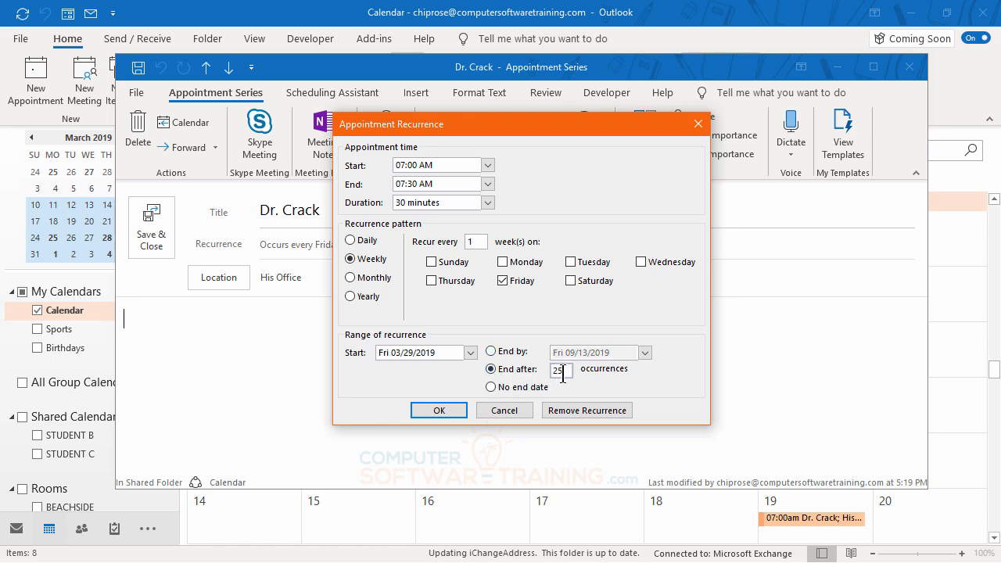
pyautogui.moveTo(563, 372); pyautogui.dragTo(539, 380)
pyautogui.click(439, 412)
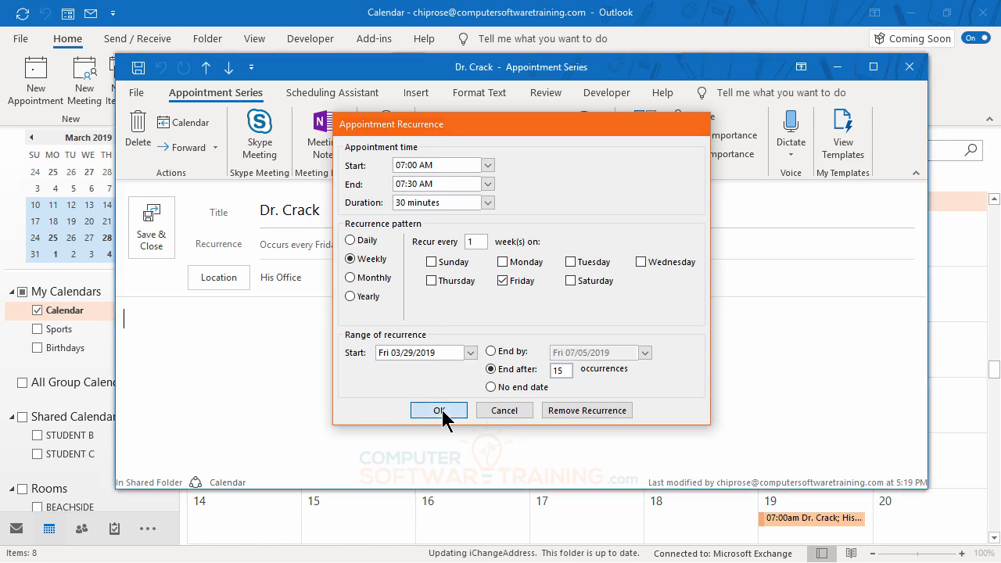
pyautogui.click(151, 243)
# Copy the "Take Spike to Vet" appointment from Monday 04/29/2019 to Monday 05/06/2019, keeping the original
pyautogui.click(841, 397)
pyautogui.scroll(-5, 841, 398)
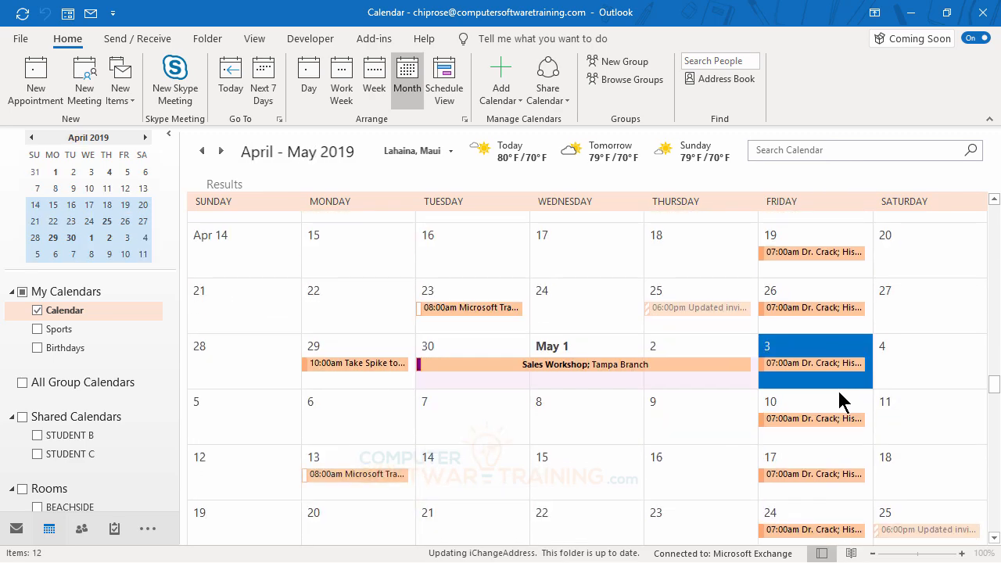
pyautogui.scroll(13, 841, 401)
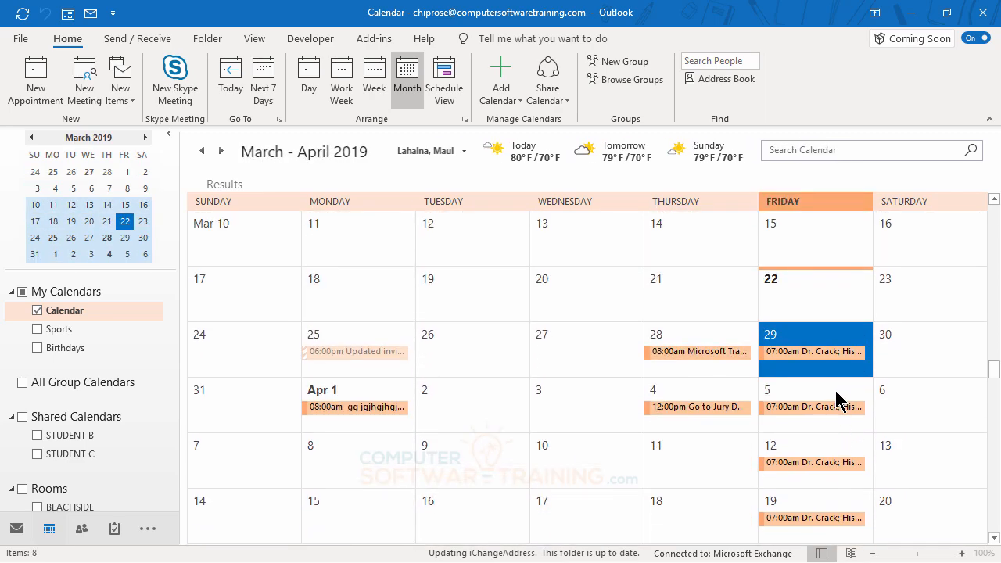
pyautogui.scroll(-4, 841, 400)
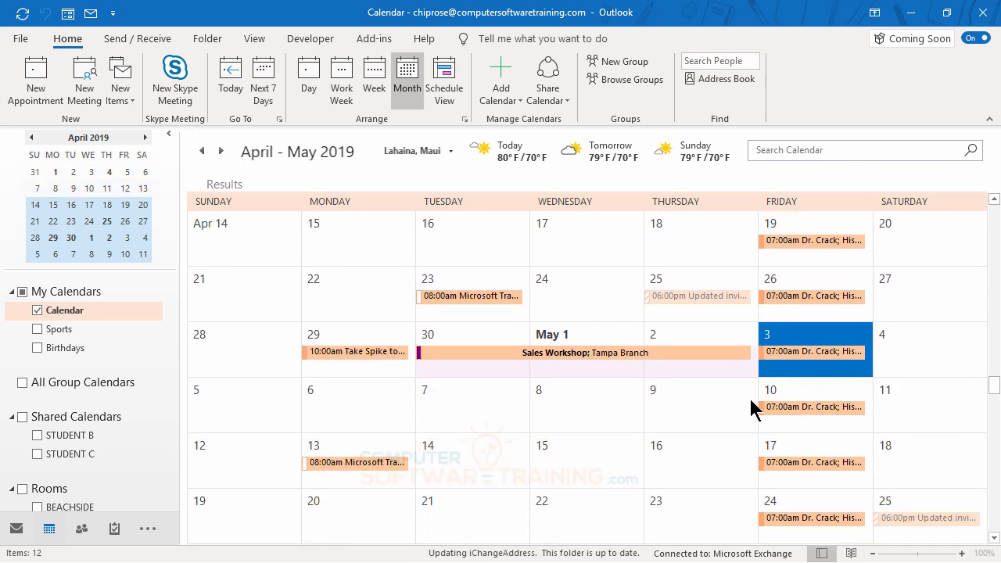
pyautogui.scroll(-1, 748, 396)
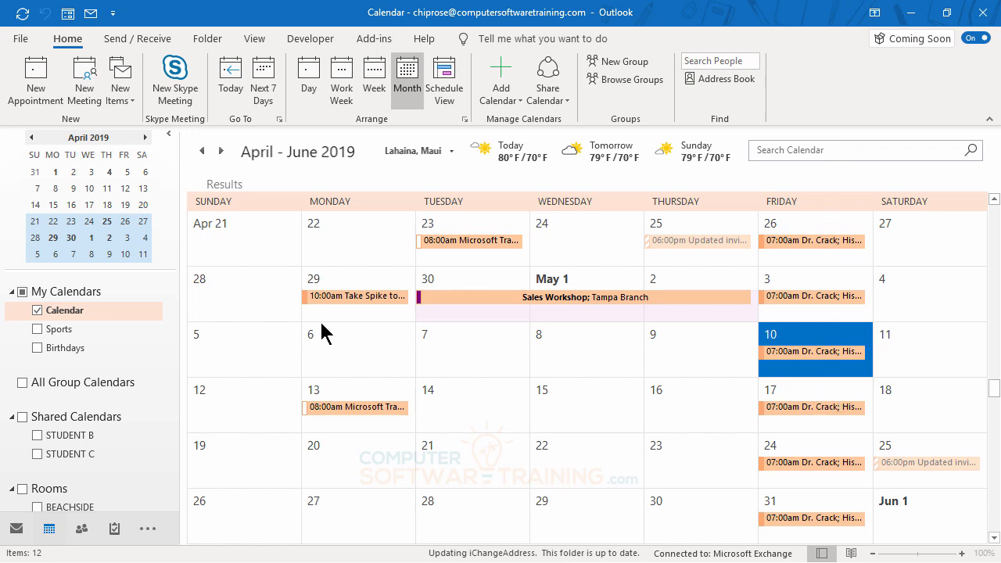
pyautogui.moveTo(330, 304)
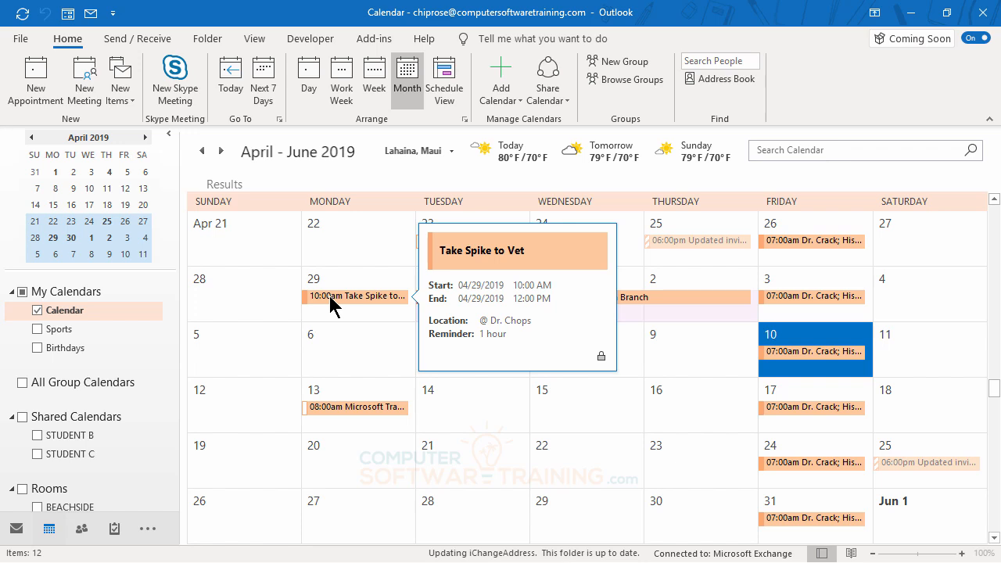
pyautogui.click(330, 297)
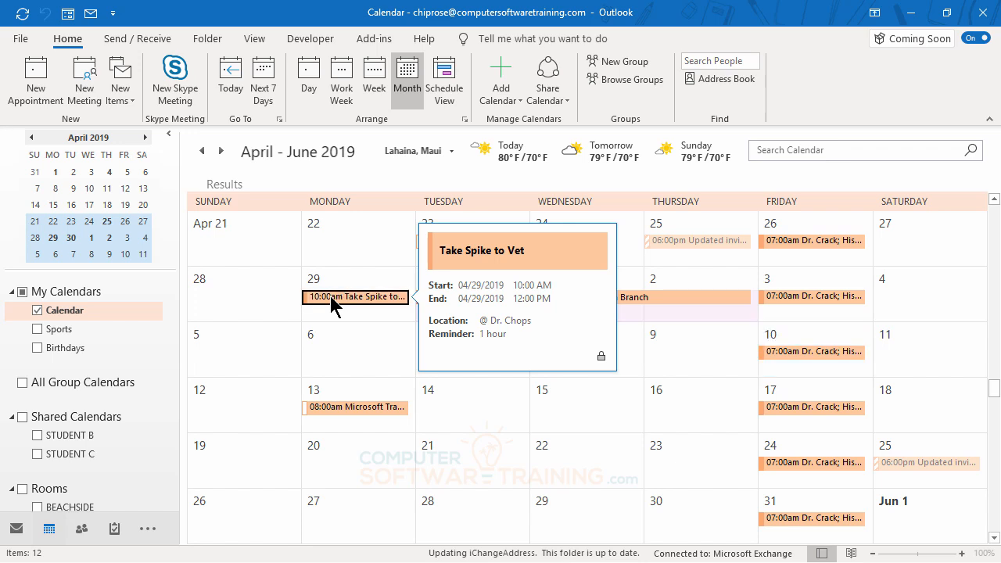
pyautogui.moveTo(330, 296); pyautogui.dragTo(338, 352)
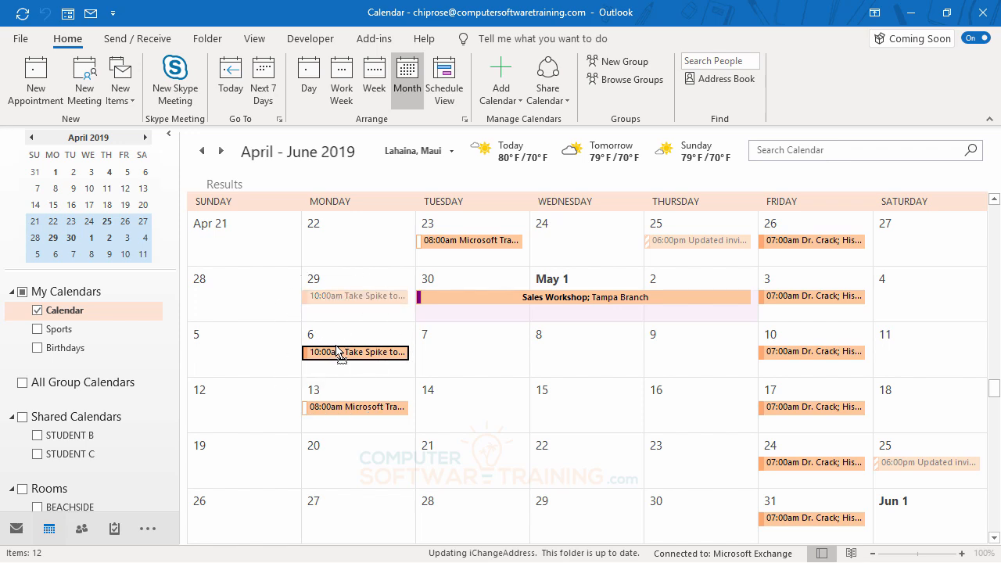
pyautogui.moveTo(337, 352)
pyautogui.mouseDown()
pyautogui.moveTo(336, 305)
pyautogui.moveTo(346, 368)
pyautogui.mouseUp()
pyautogui.press('ctrl')
pyautogui.moveTo(345, 368); pyautogui.dragTo(348, 370)
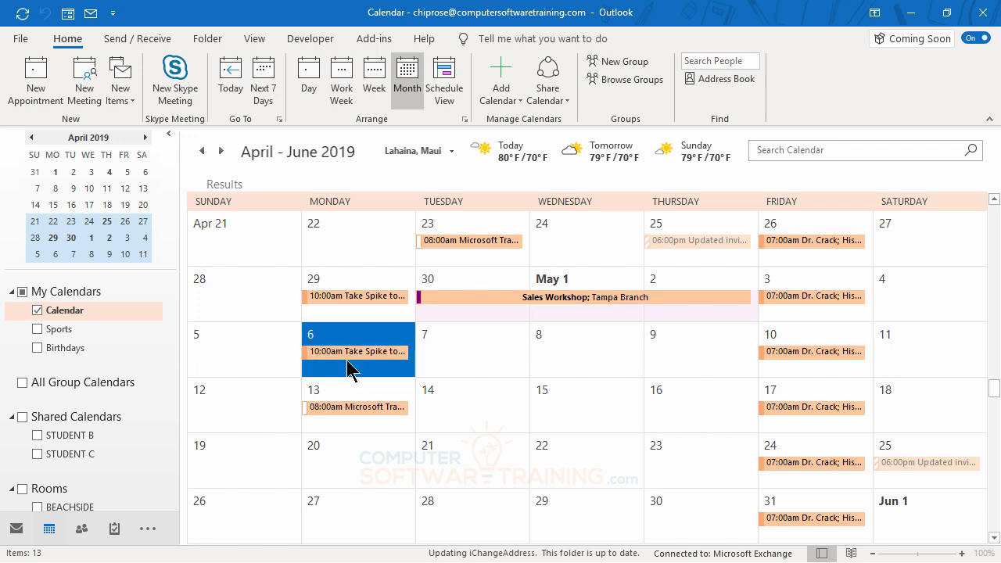
# Copy the "Take Spike to Vet" appointment to Tuesday 05/21/2019 and again to Monday 05/27/2019
pyautogui.click(354, 298)
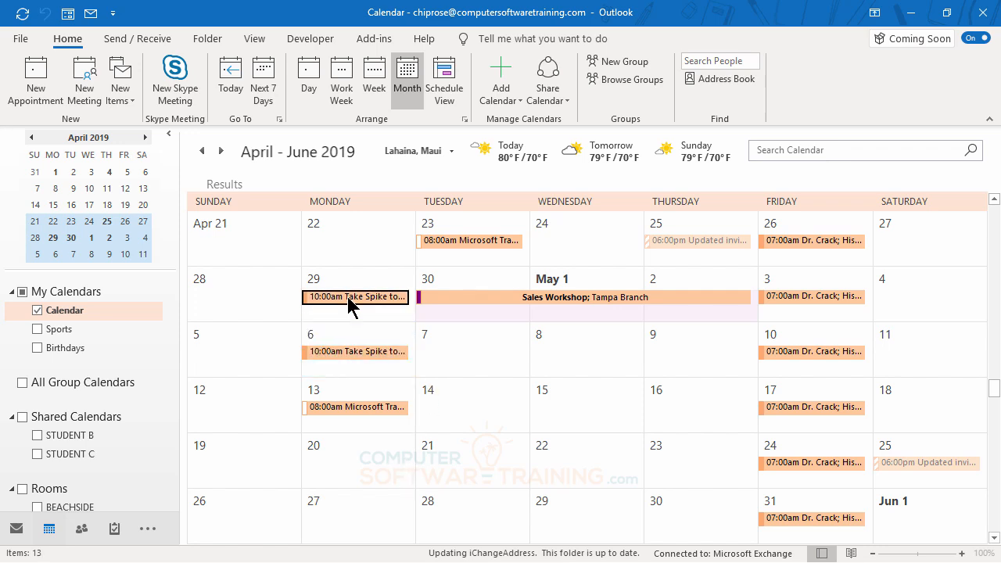
pyautogui.click(366, 357)
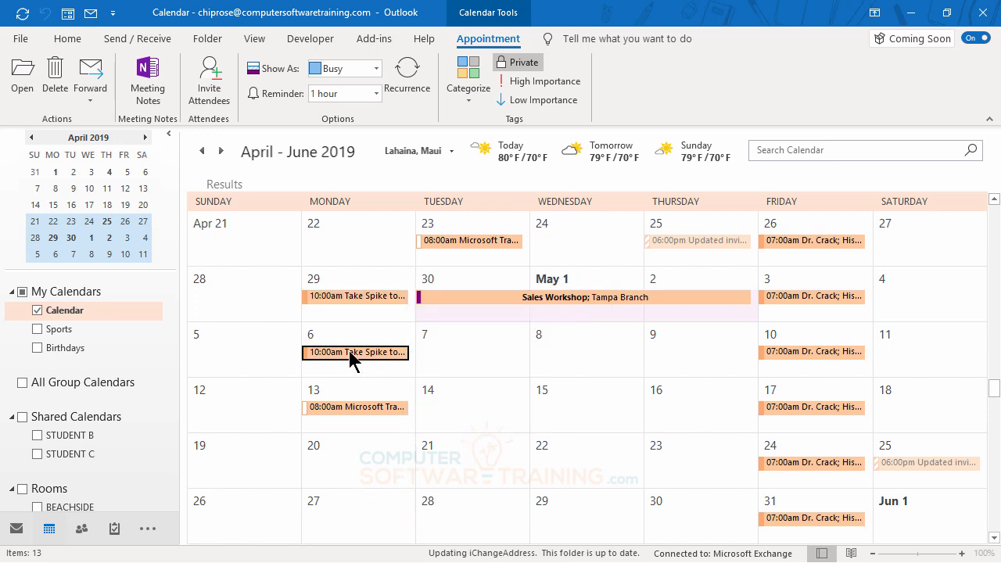
pyautogui.moveTo(348, 351); pyautogui.dragTo(454, 456)
pyautogui.scroll(-3, 462, 394)
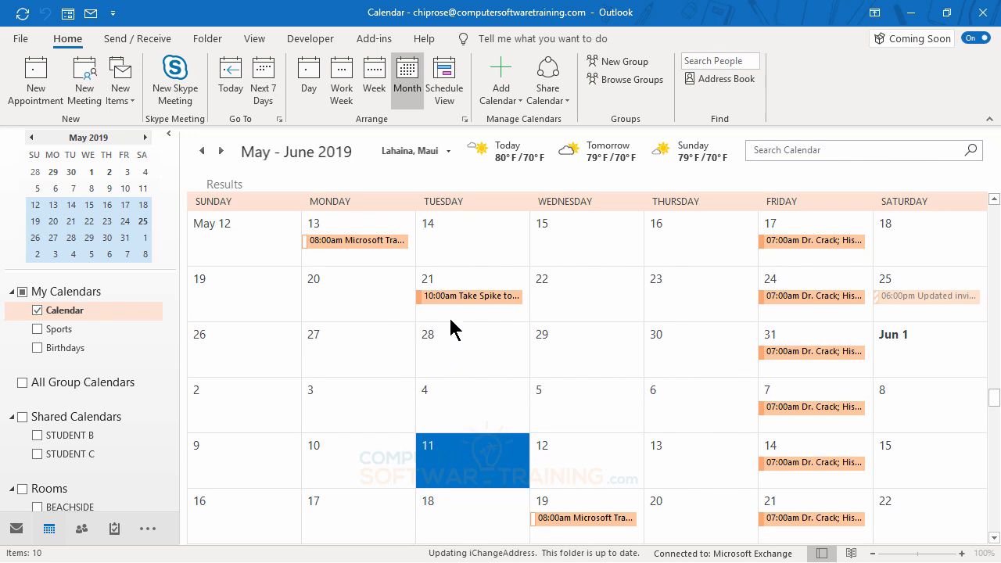
pyautogui.moveTo(457, 299); pyautogui.dragTo(380, 384)
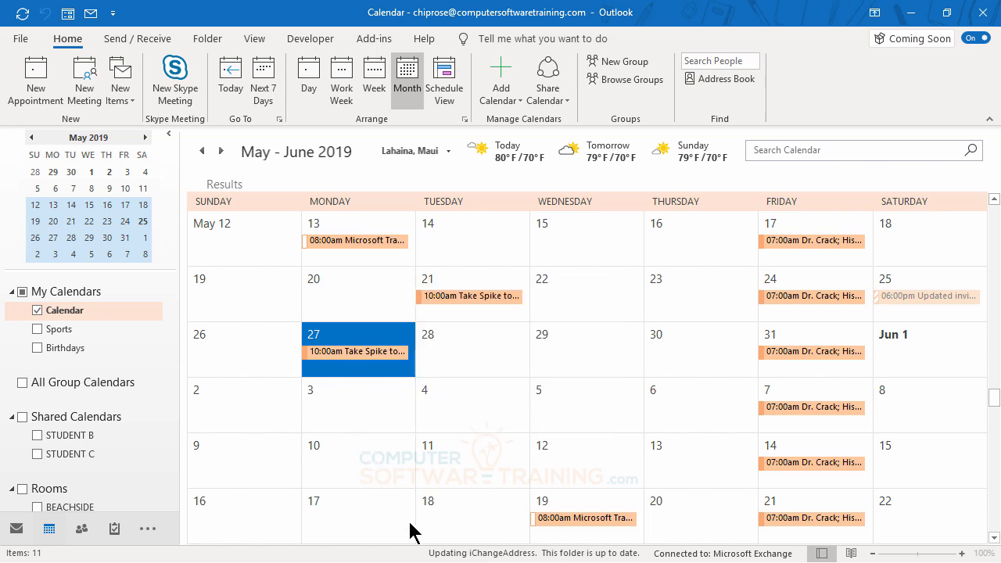
# Browse the earlier entries in the monthly calendar back to December 2018
pyautogui.scroll(4, 500, 458)
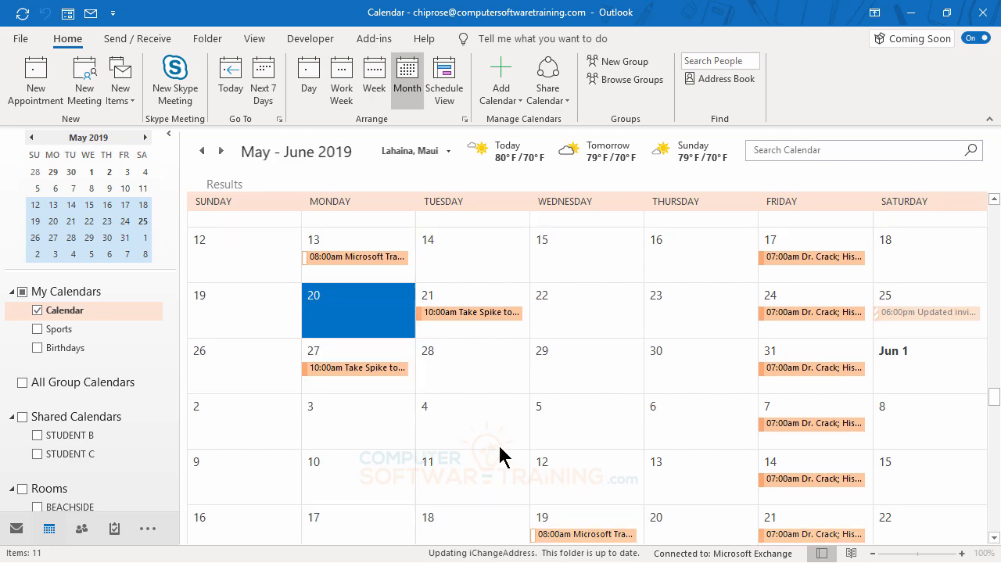
pyautogui.scroll(10, 502, 456)
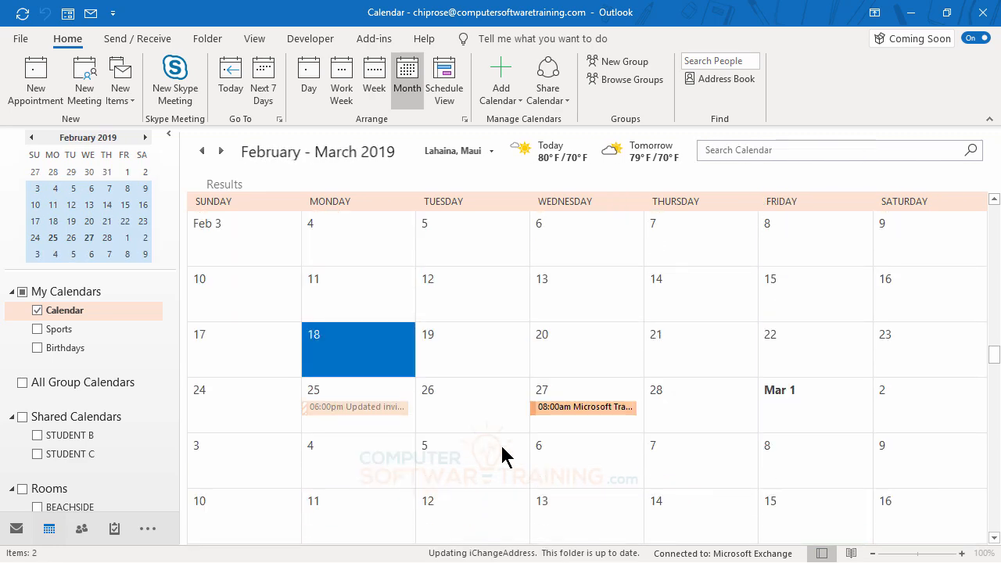
pyautogui.scroll(9, 502, 456)
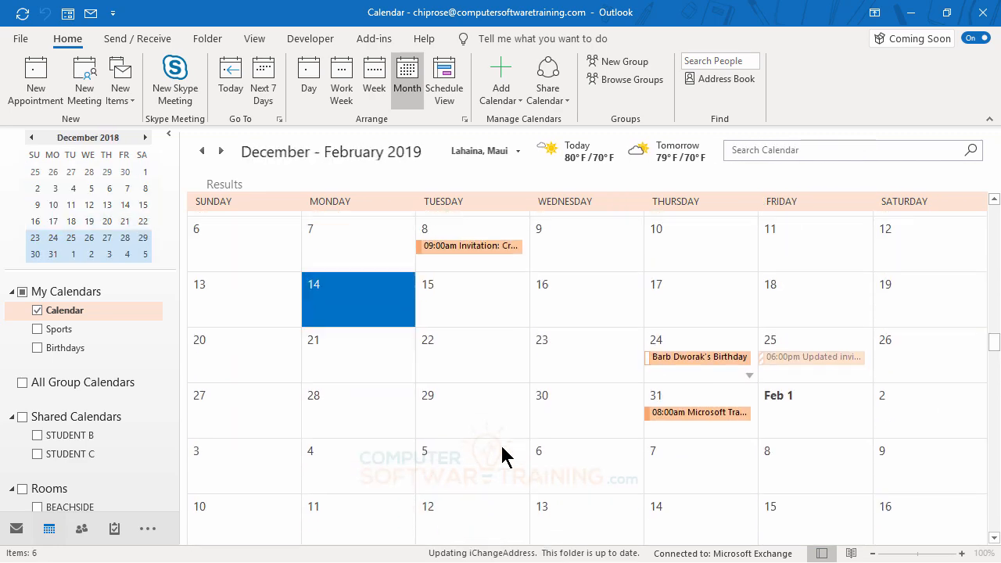
pyautogui.scroll(-3, 502, 456)
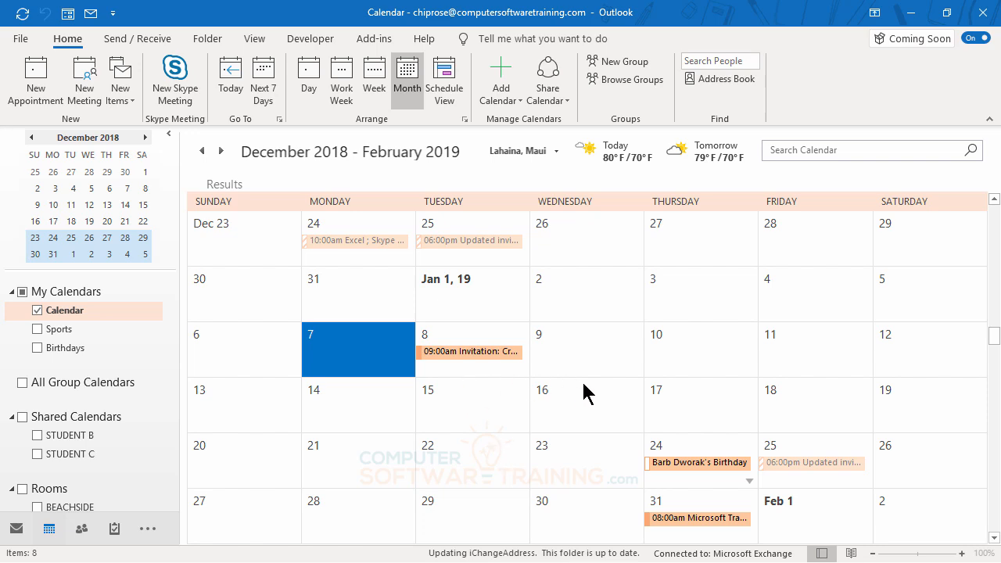
pyautogui.scroll(4, 585, 398)
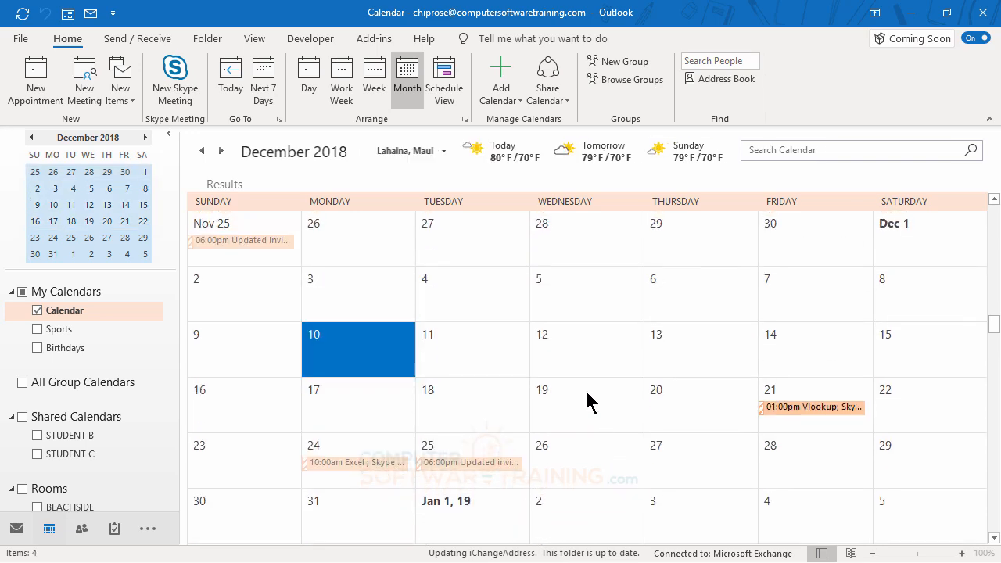